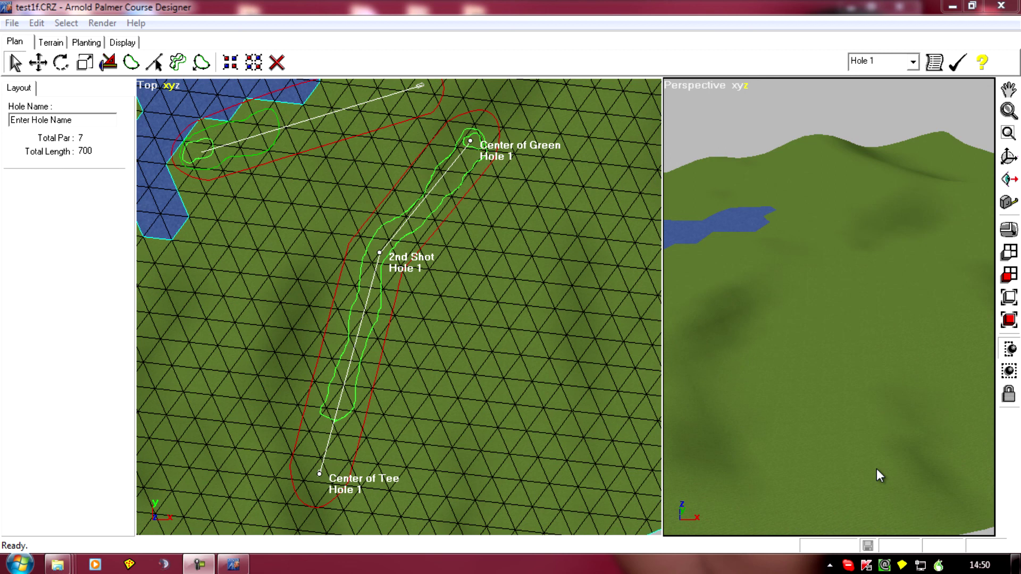
# Step: Set up the Terrain Painter at Hole 1's tee with radius 1 ft, height 0.0 ft and Add Density enabled
pyautogui.moveTo(423, 459); pyautogui.dragTo(496, 415, button='middle')
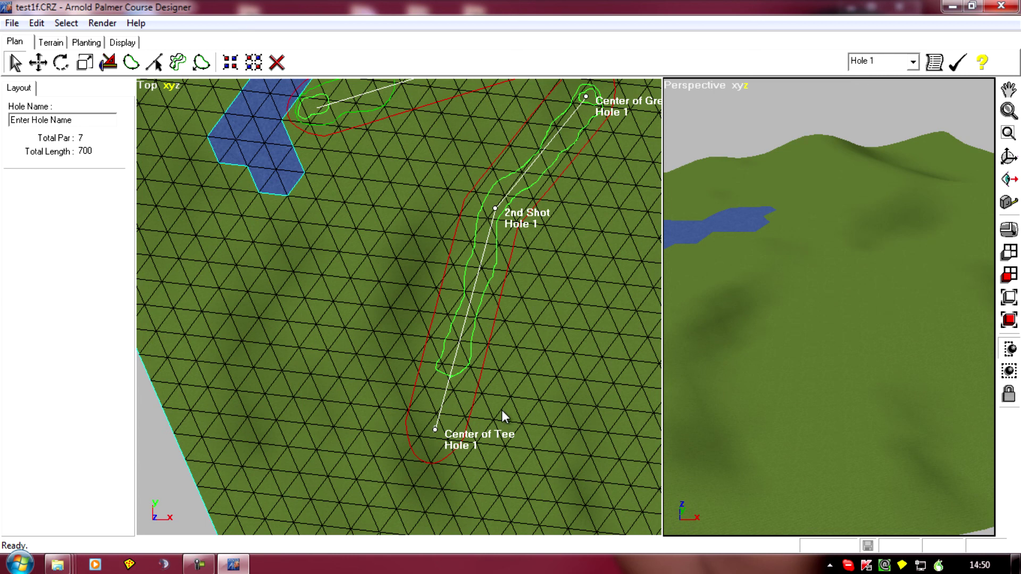
pyautogui.moveTo(525, 439); pyautogui.dragTo(541, 277, button='middle')
pyautogui.scroll(7, 550, 314)
pyautogui.moveTo(481, 194); pyautogui.dragTo(330, 326, button='middle')
pyautogui.scroll(4, 482, 335)
pyautogui.scroll(1, 438, 297)
pyautogui.scroll(5, 437, 330)
pyautogui.moveTo(432, 314); pyautogui.dragTo(260, 284, button='middle')
pyautogui.scroll(3, 337, 333)
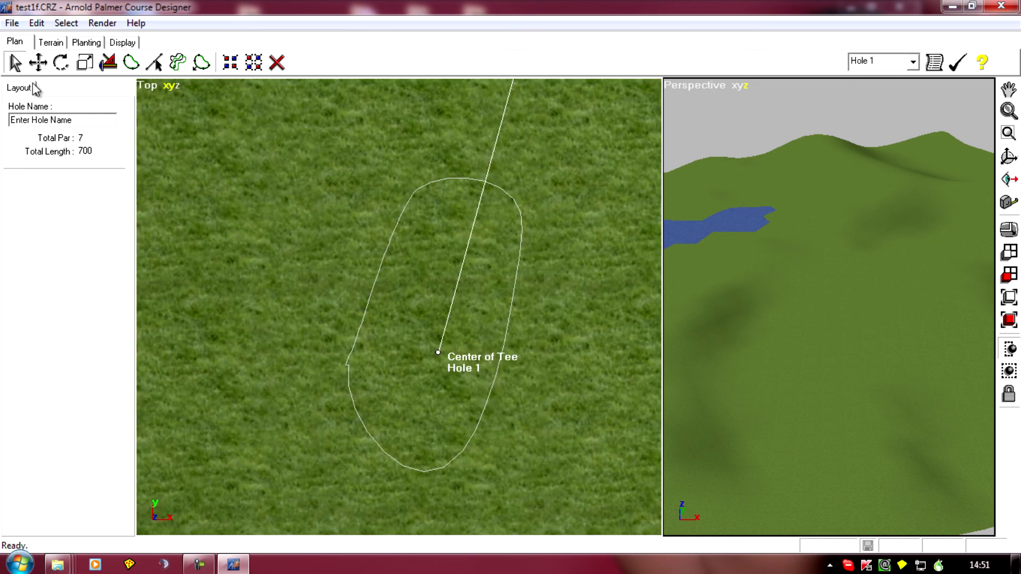
pyautogui.click(52, 43)
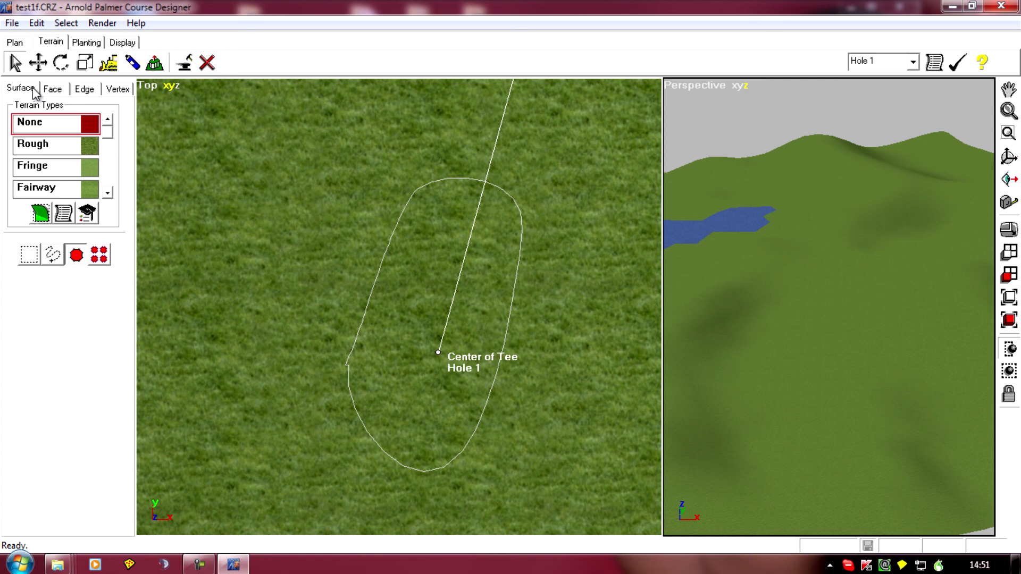
pyautogui.click(131, 64)
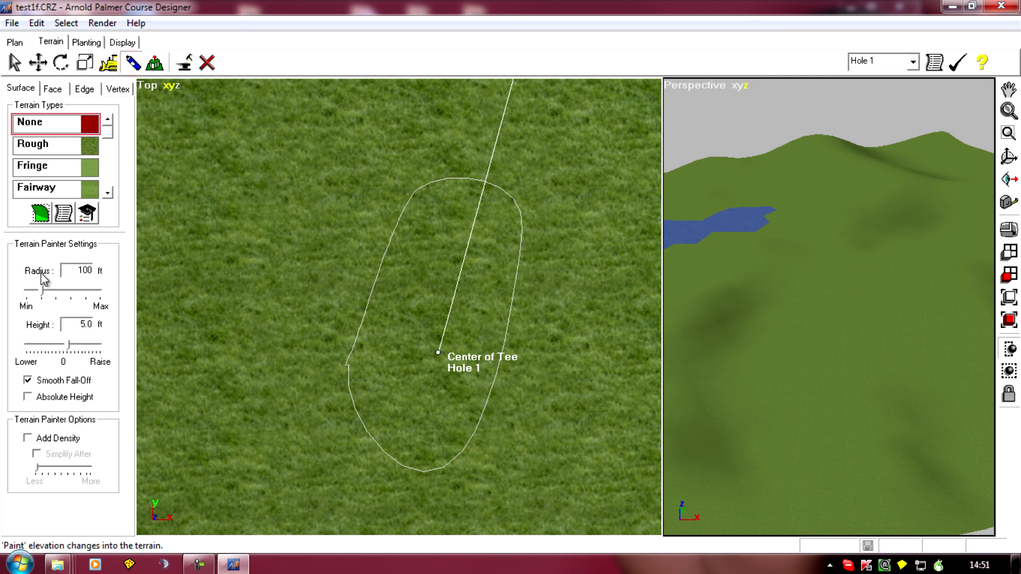
pyautogui.moveTo(42, 294); pyautogui.dragTo(27, 296)
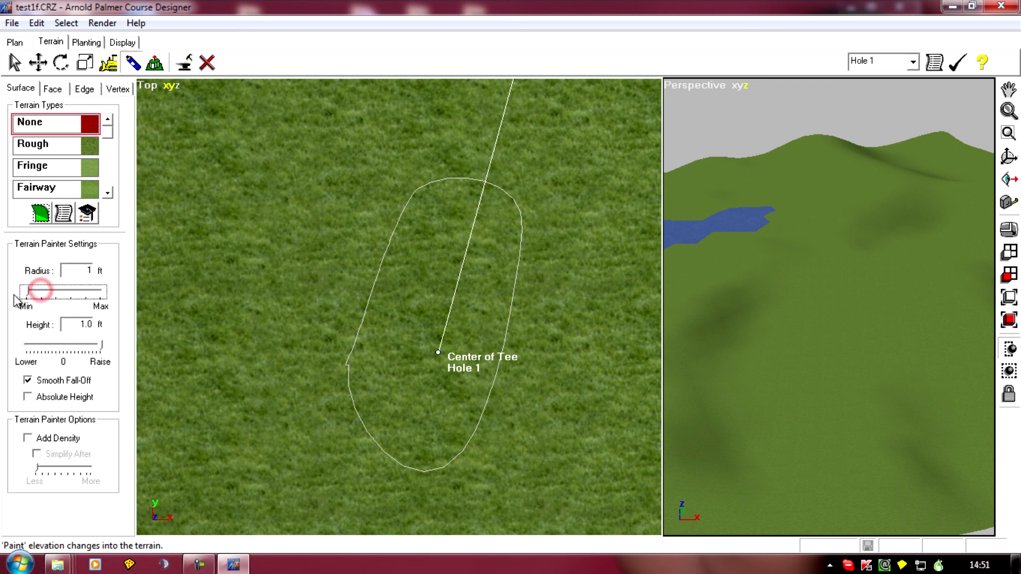
pyautogui.moveTo(105, 354); pyautogui.dragTo(65, 355)
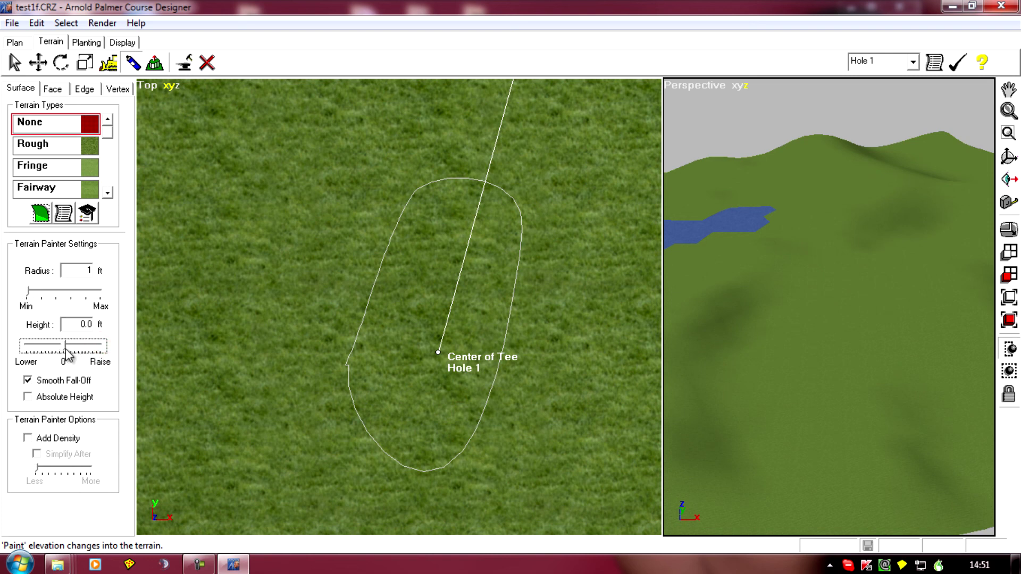
pyautogui.click(27, 439)
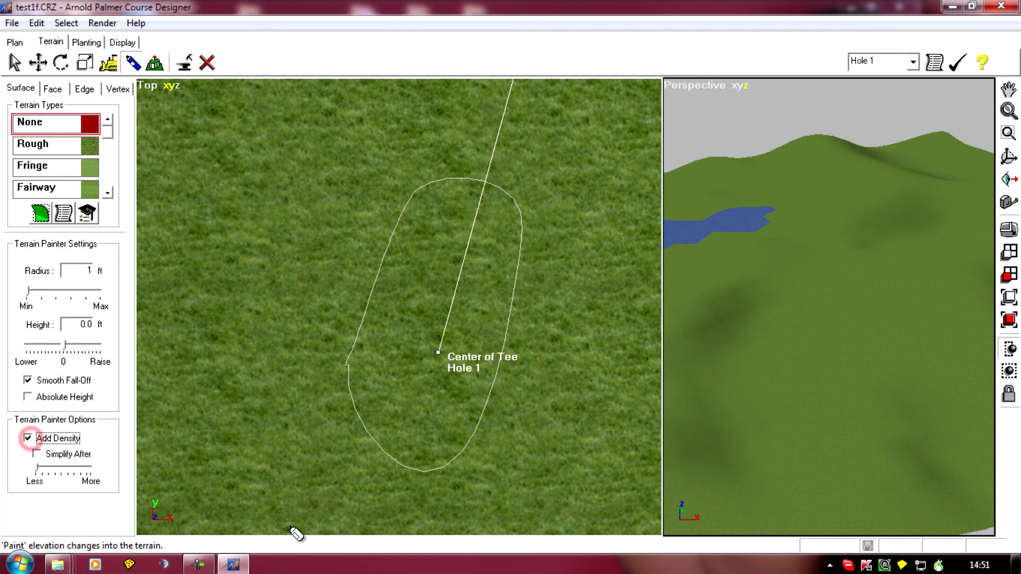
# Step: Paint evenly spaced terrain vertices all the way around the outline of Hole 1's tee
pyautogui.click(404, 206)
pyautogui.click(389, 251)
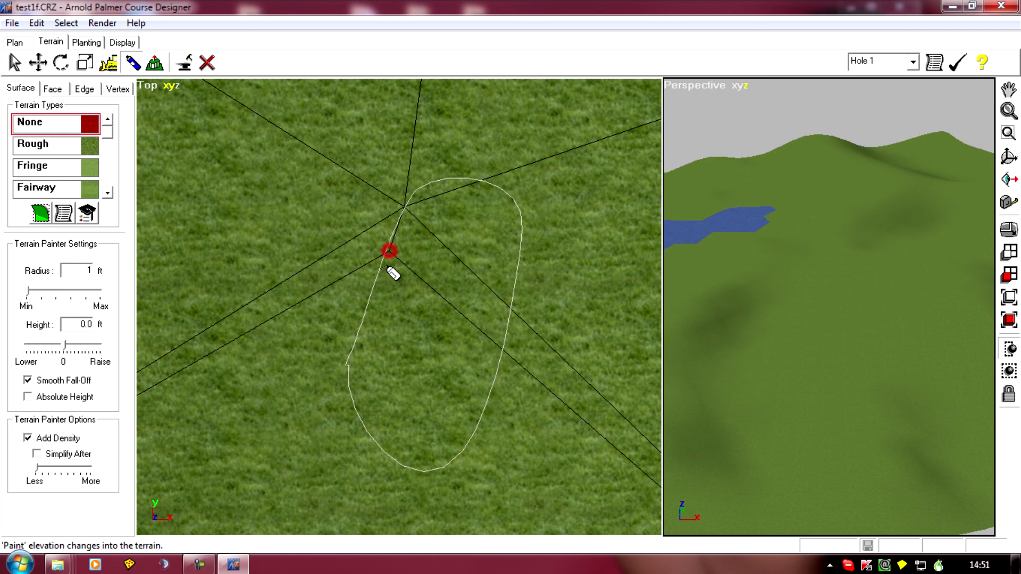
pyautogui.click(370, 303)
pyautogui.click(352, 356)
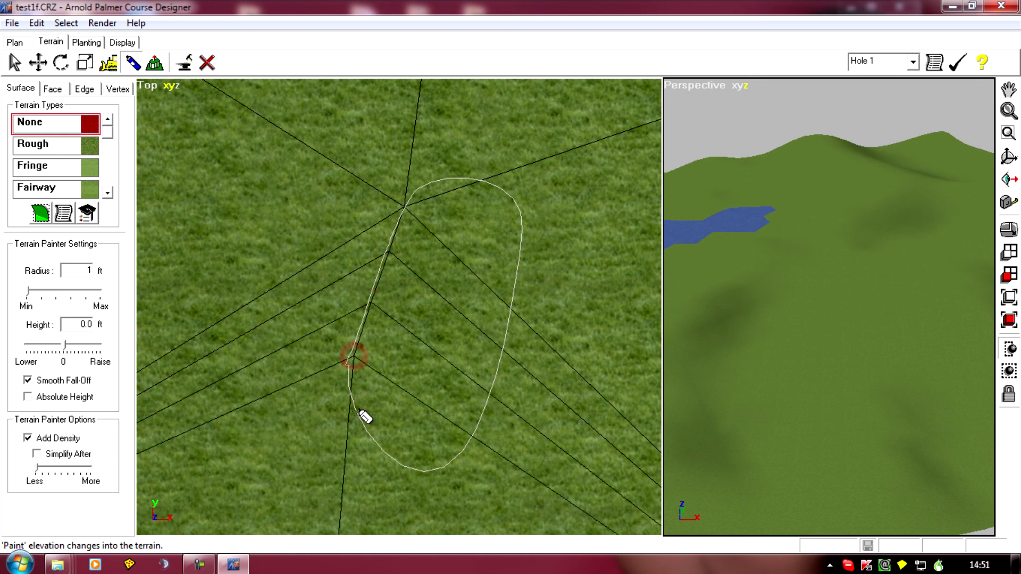
pyautogui.click(352, 408)
pyautogui.click(379, 450)
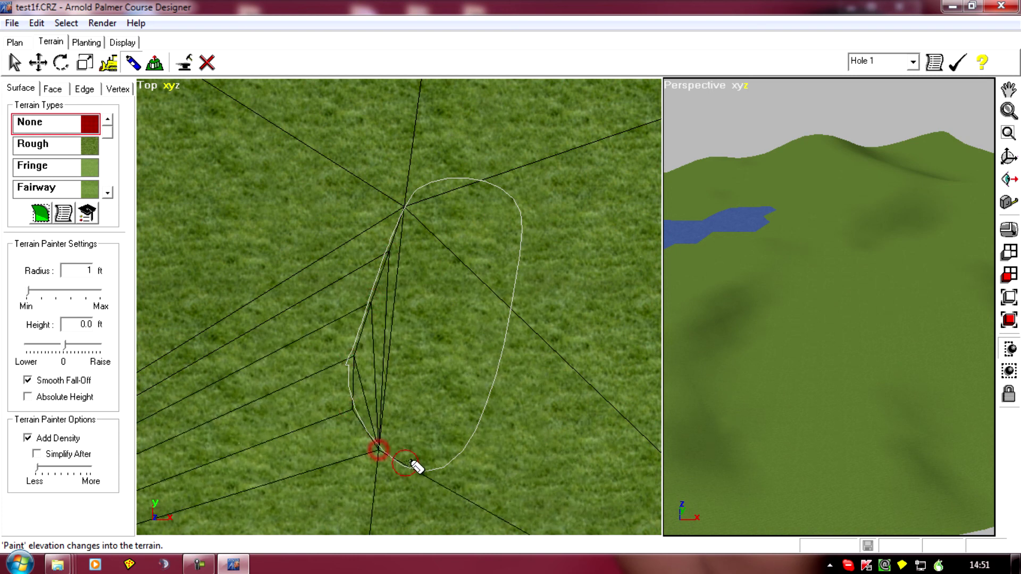
pyautogui.click(424, 470)
pyautogui.click(462, 449)
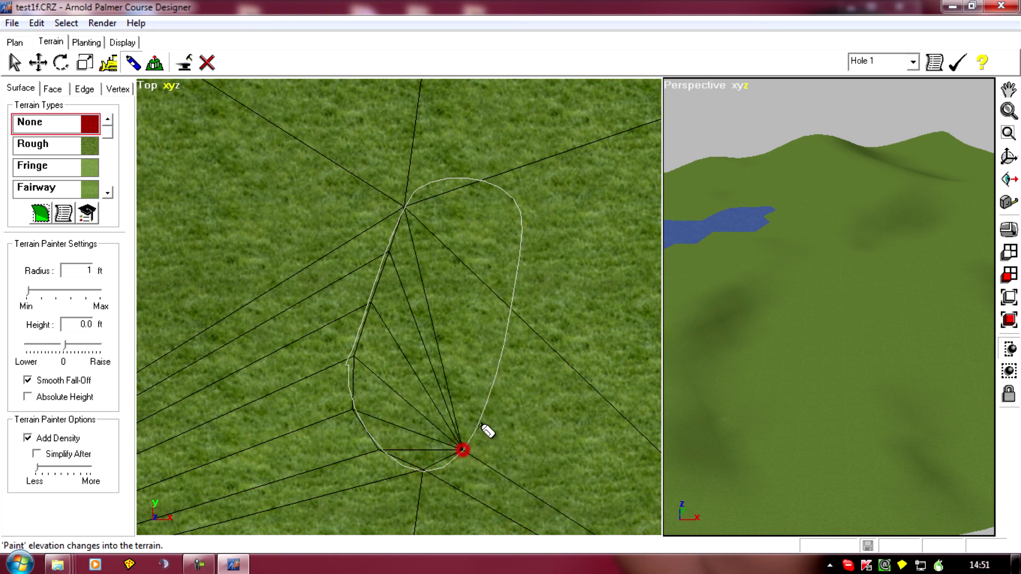
pyautogui.click(485, 403)
pyautogui.click(505, 346)
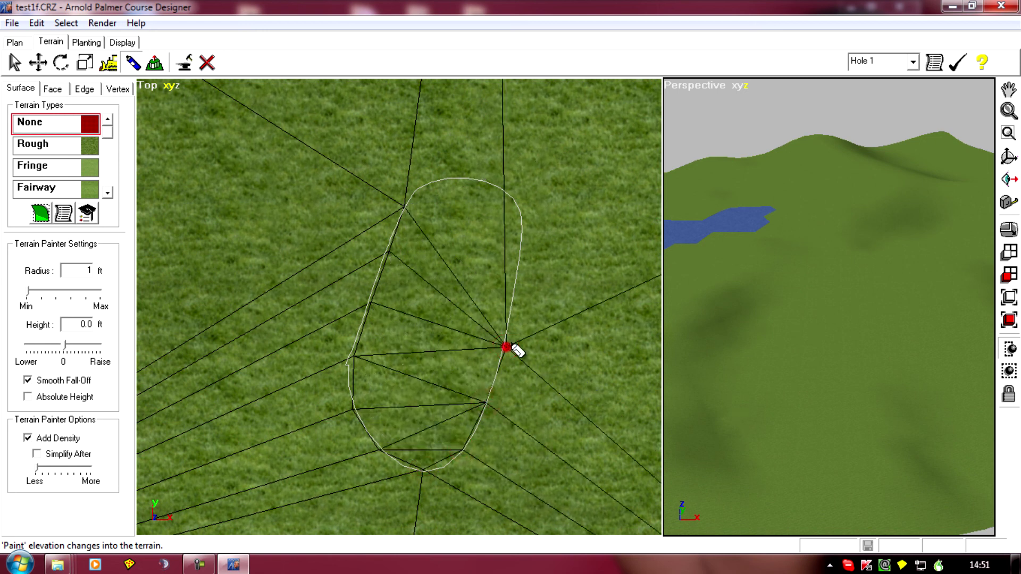
pyautogui.click(520, 290)
pyautogui.click(521, 239)
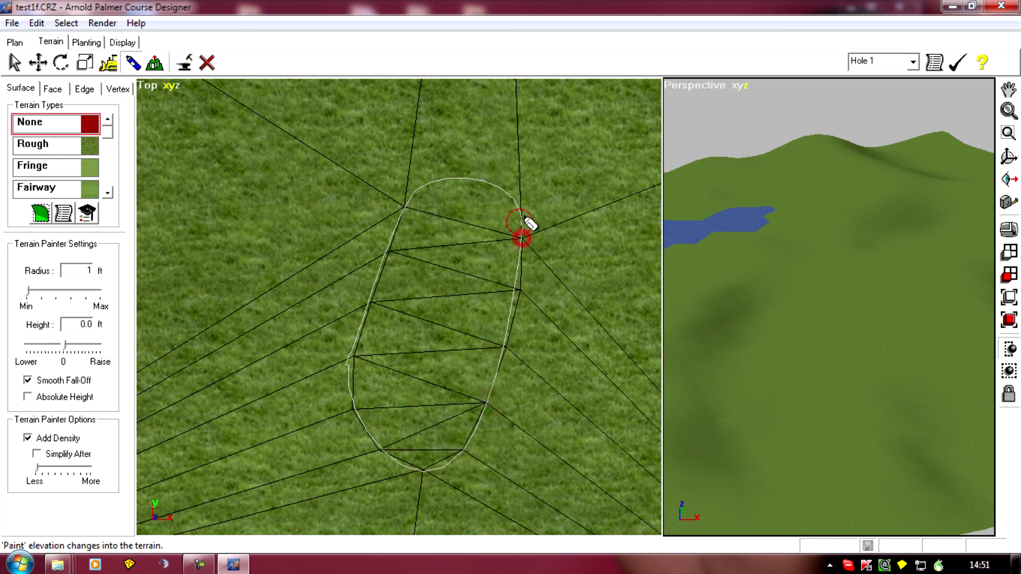
pyautogui.click(499, 188)
pyautogui.click(448, 176)
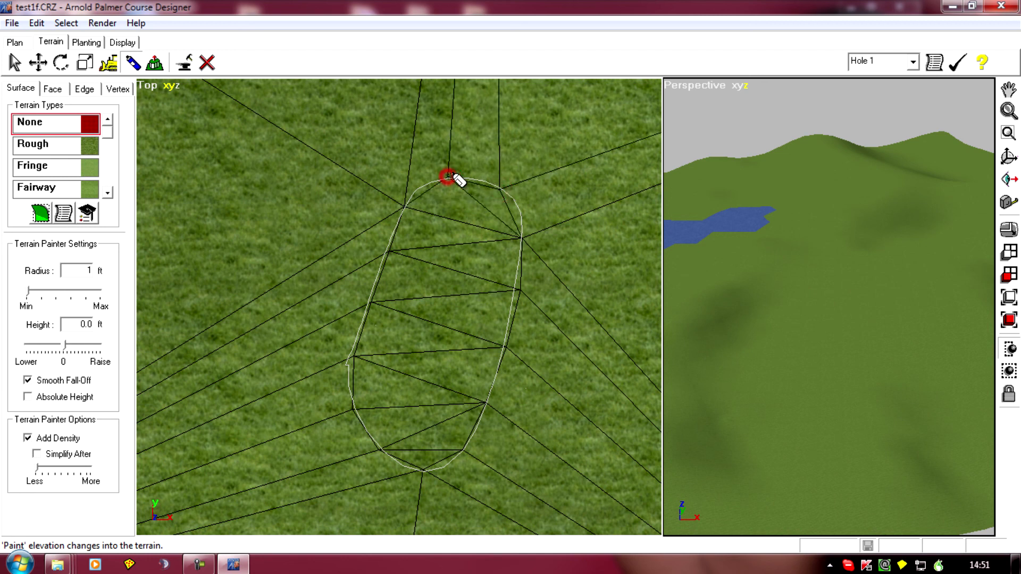
# Step: Add two terrain vertices along the centre line inside the tee, one in the upper half and one in the lower half
pyautogui.moveTo(290, 334); pyautogui.dragTo(326, 344, button='right')
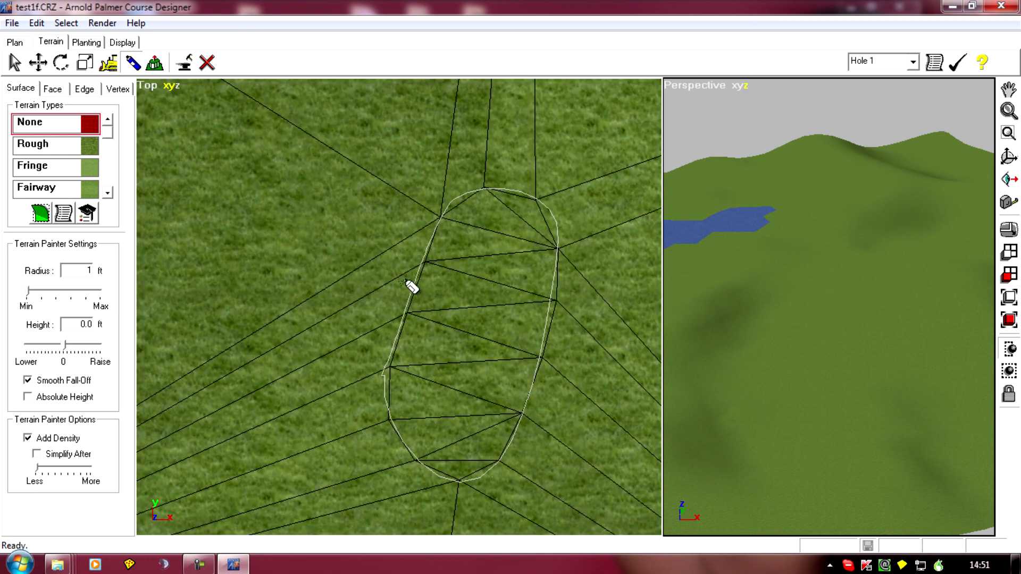
pyautogui.moveTo(411, 286); pyautogui.dragTo(308, 219, button='right')
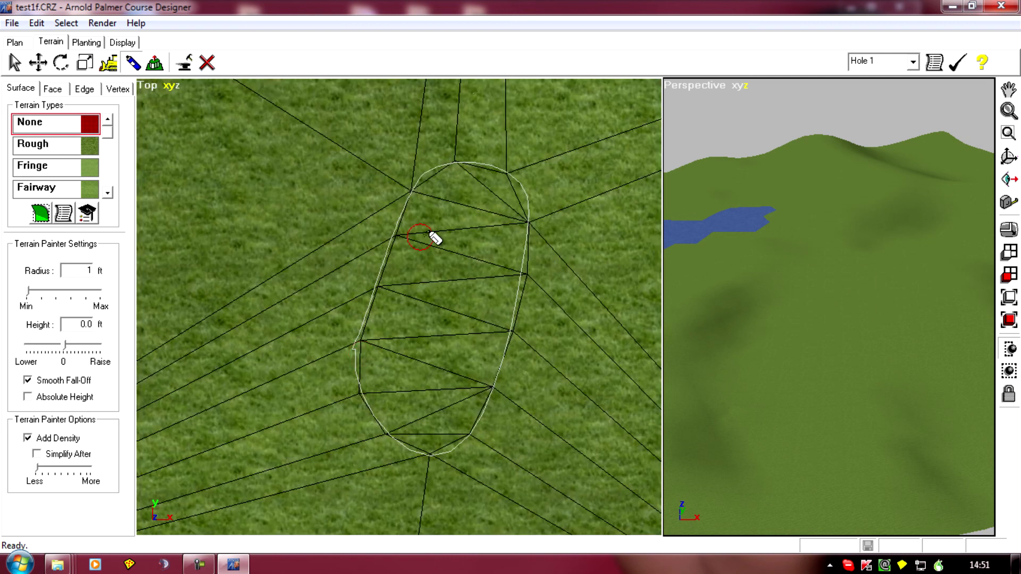
pyautogui.click(460, 244)
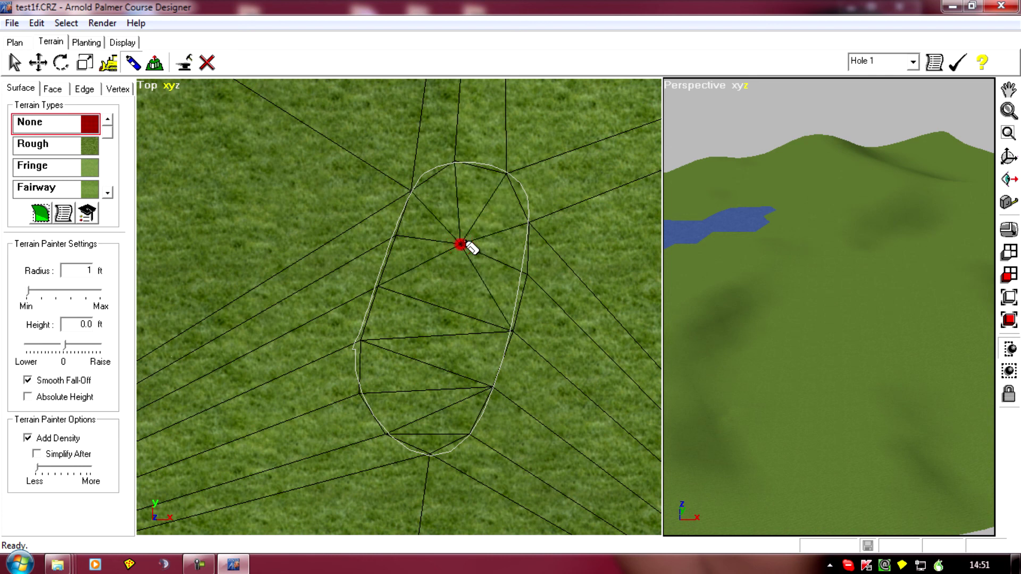
pyautogui.click(437, 356)
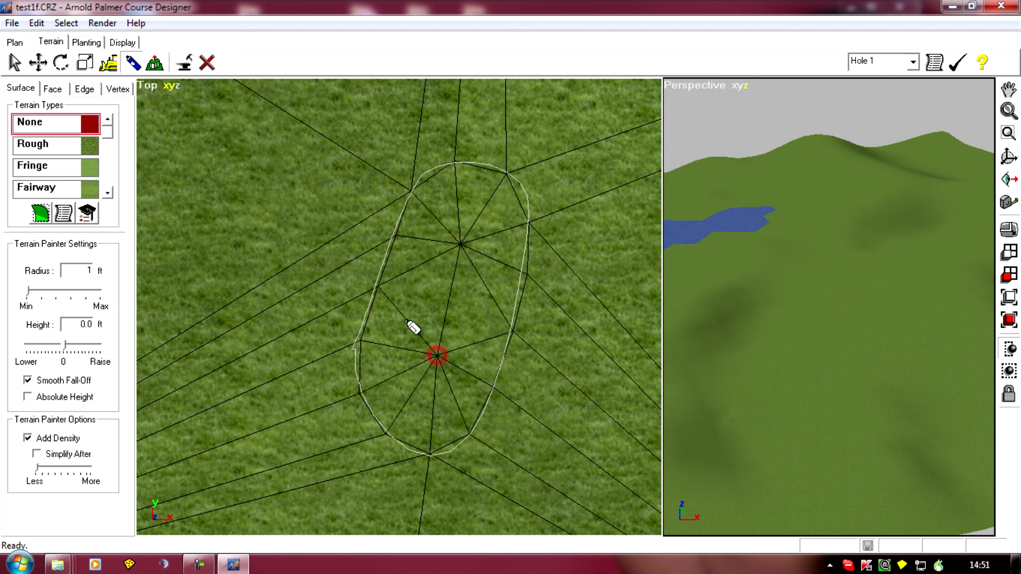
# Step: Examine the terrain mesh inside the tee outline and the long triangles radiating from it
pyautogui.moveTo(330, 275); pyautogui.dragTo(300, 277, button='right')
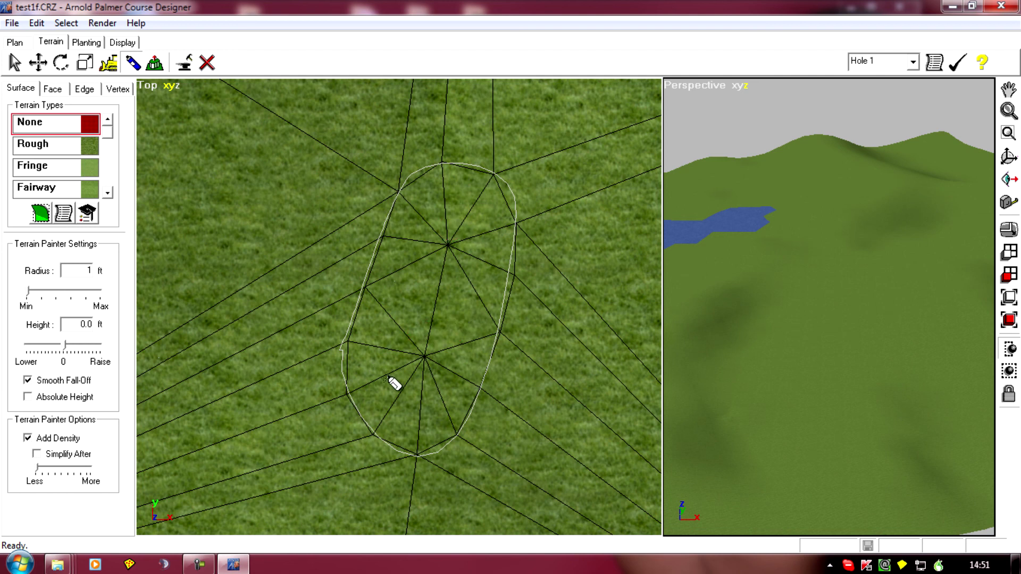
pyautogui.moveTo(333, 226); pyautogui.dragTo(279, 243, button='right')
pyautogui.scroll(-3, 305, 273)
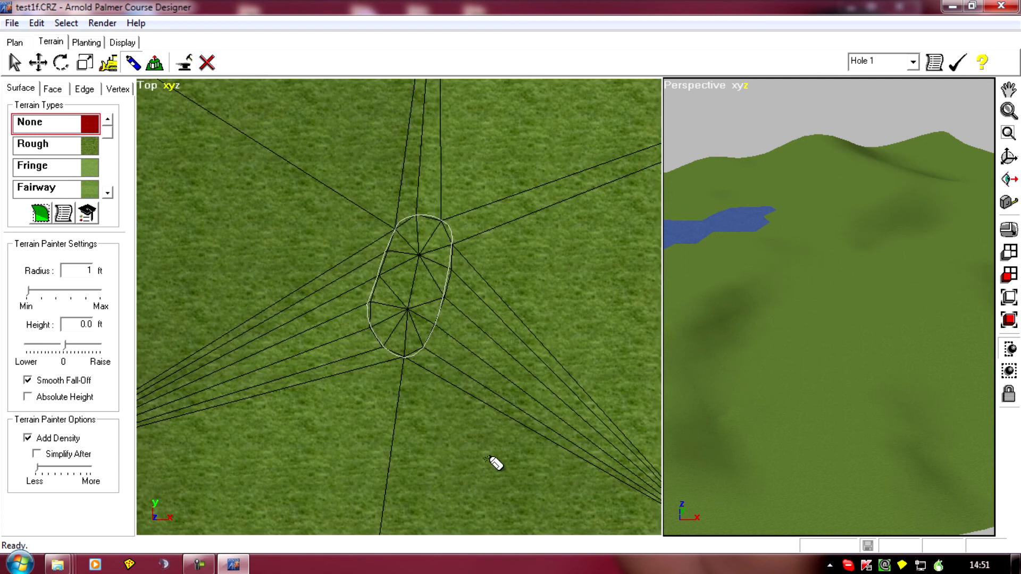
pyautogui.scroll(3, 408, 406)
pyautogui.moveTo(408, 406); pyautogui.dragTo(253, 424, button='right')
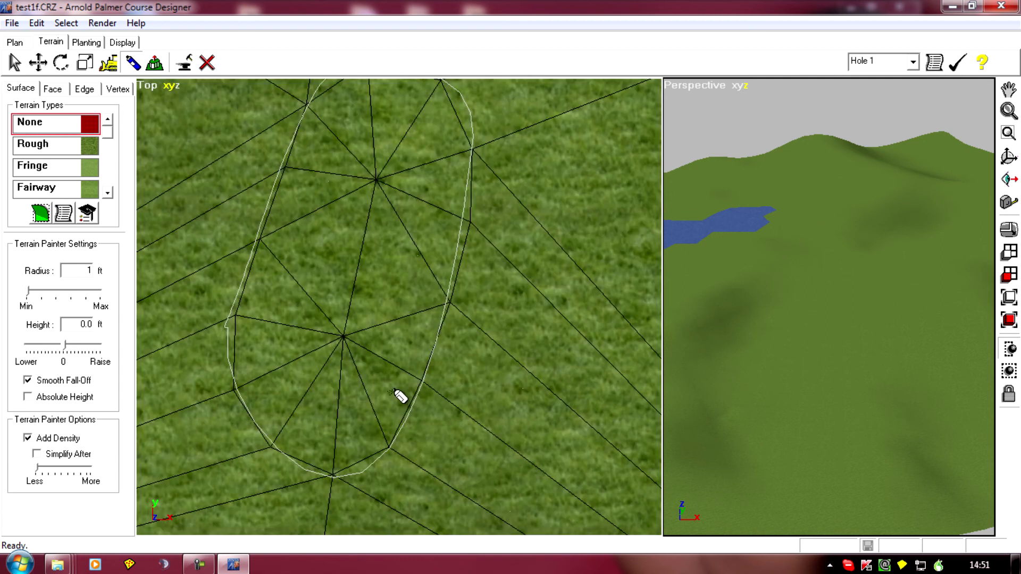
pyautogui.scroll(-4, 274, 372)
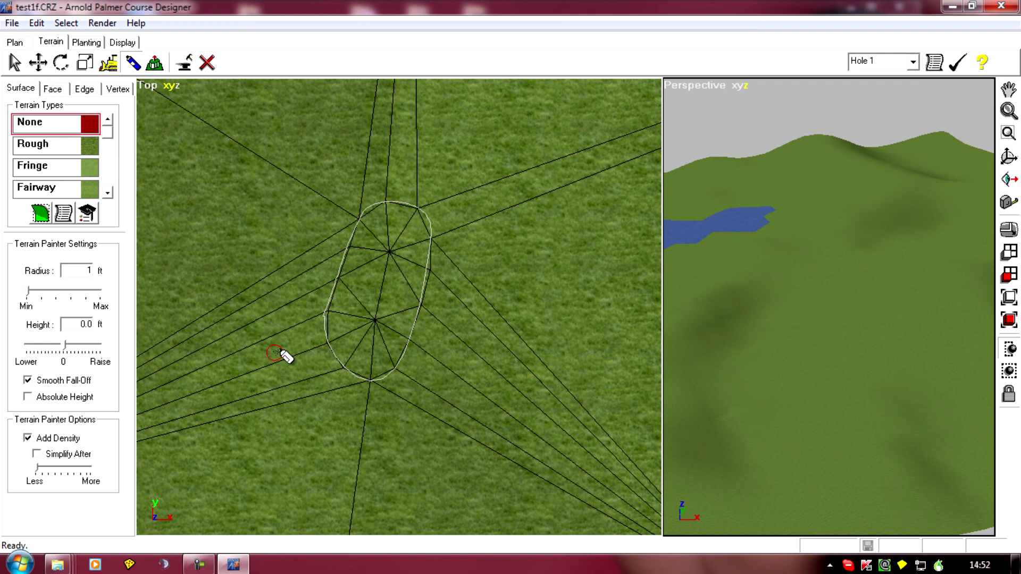
pyautogui.moveTo(285, 358); pyautogui.dragTo(370, 346, button='right')
pyautogui.moveTo(323, 378); pyautogui.dragTo(315, 420, button='right')
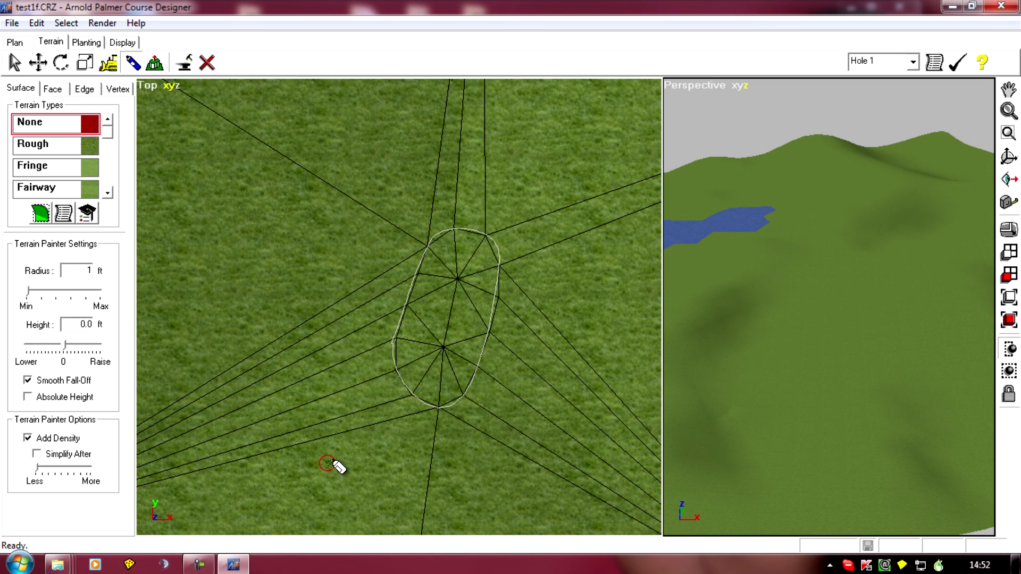
pyautogui.moveTo(333, 465); pyautogui.dragTo(446, 394, button='right')
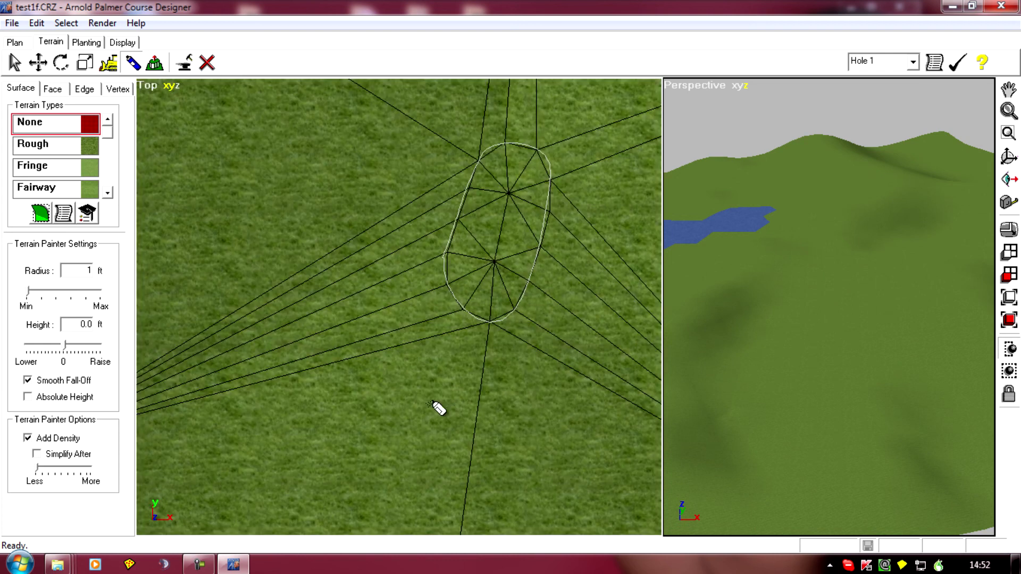
pyautogui.moveTo(383, 420); pyautogui.dragTo(322, 397, button='right')
# Step: Paint a ring of terrain vertices around the tee, a short distance outside its outline
pyautogui.scroll(-2, 321, 398)
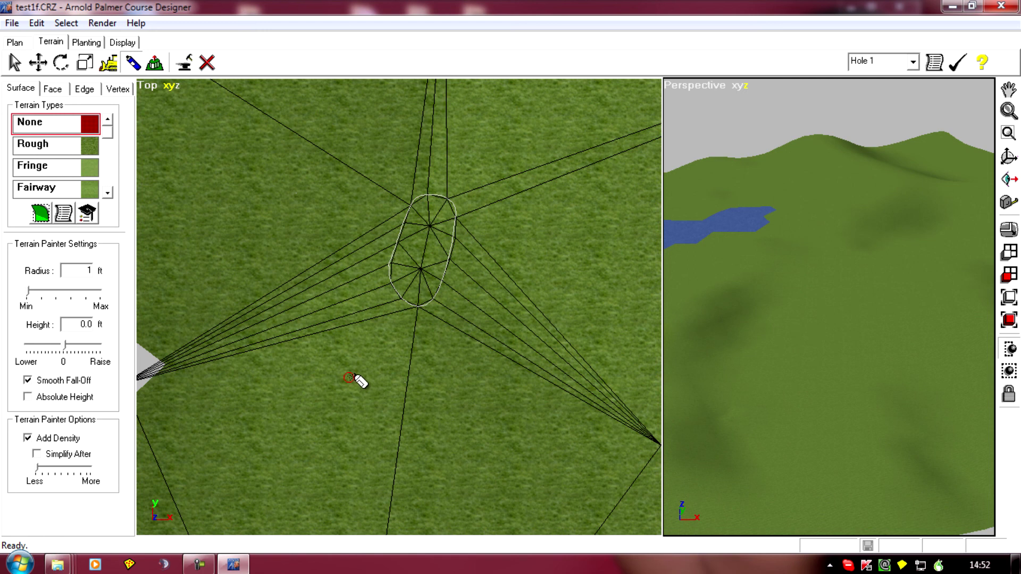
pyautogui.click(415, 332)
pyautogui.click(458, 312)
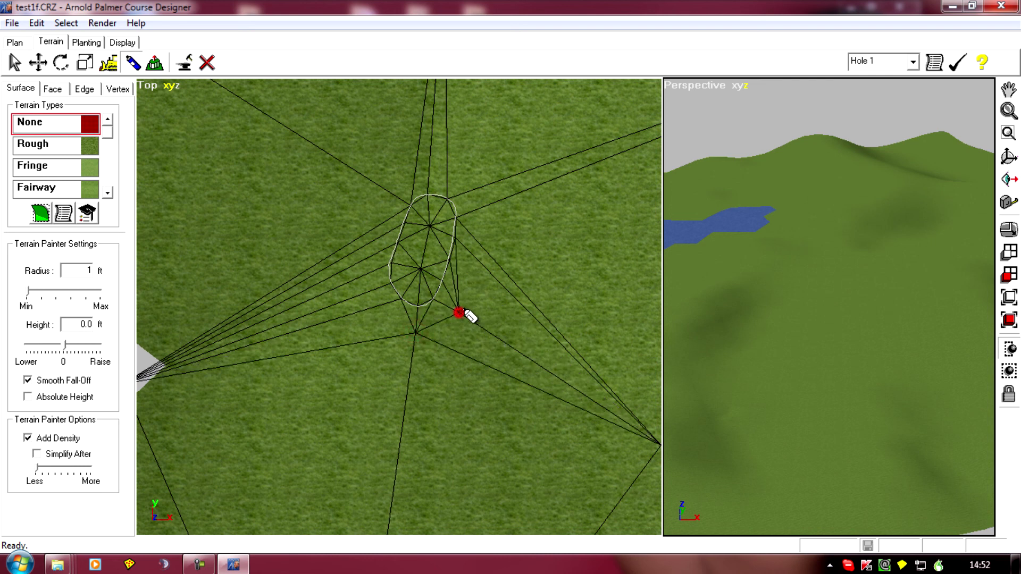
pyautogui.click(478, 266)
pyautogui.click(483, 215)
pyautogui.click(464, 175)
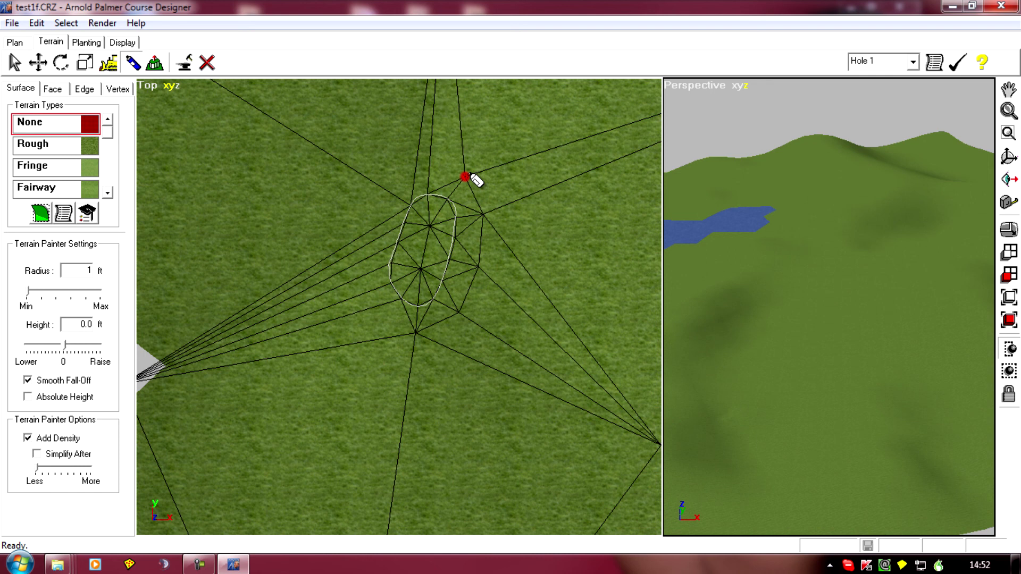
pyautogui.click(414, 173)
pyautogui.click(385, 200)
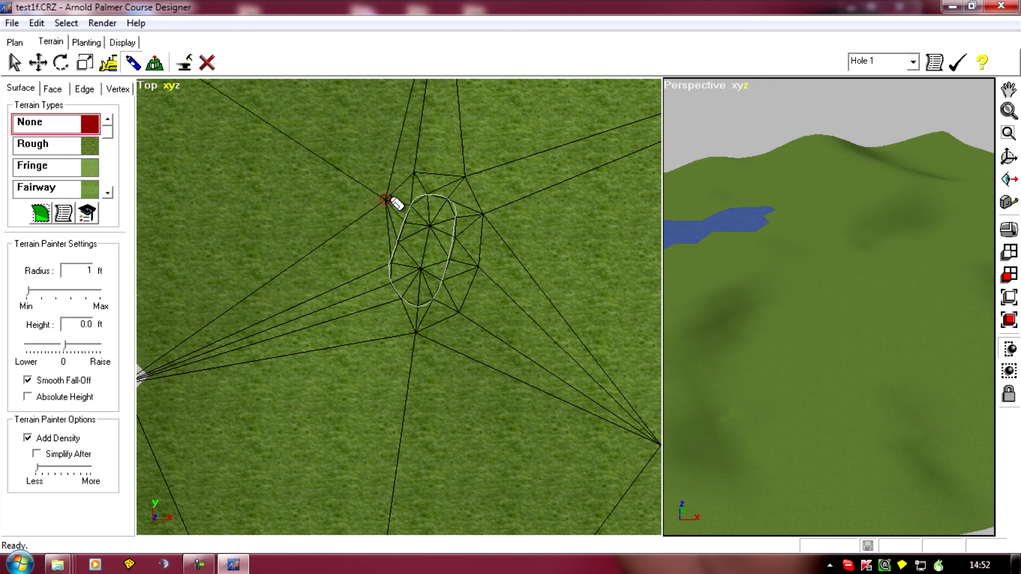
pyautogui.click(384, 256)
pyautogui.click(366, 255)
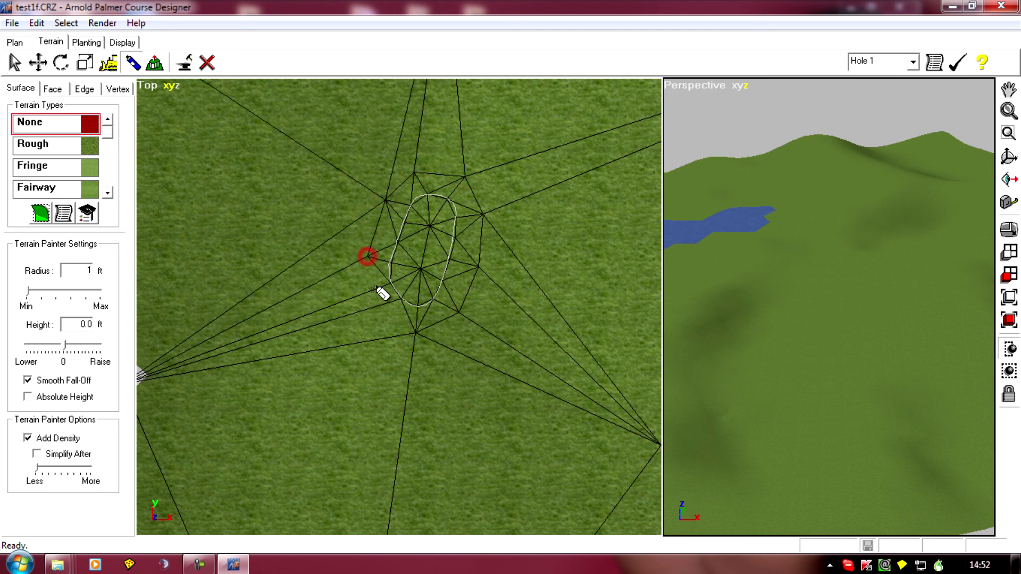
pyautogui.click(371, 310)
# Step: Paint four widely spaced terrain vertices farther out from the tee: beside its right, upper-right and upper-left sides and below it
pyautogui.moveTo(506, 342); pyautogui.dragTo(506, 374, button='right')
pyautogui.scroll(3, 542, 360)
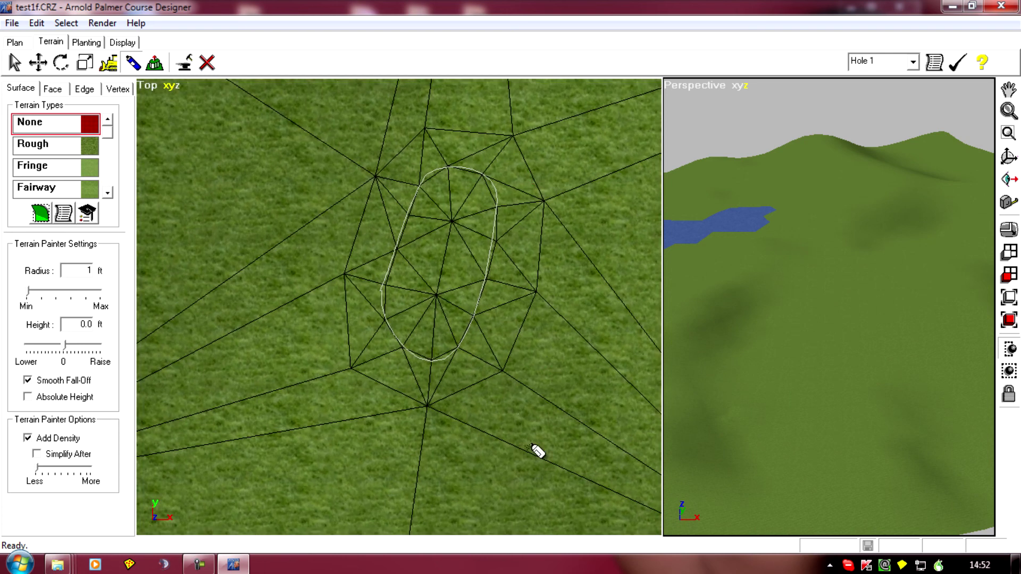
pyautogui.moveTo(420, 414); pyautogui.dragTo(216, 382, button='right')
pyautogui.scroll(-4, 216, 382)
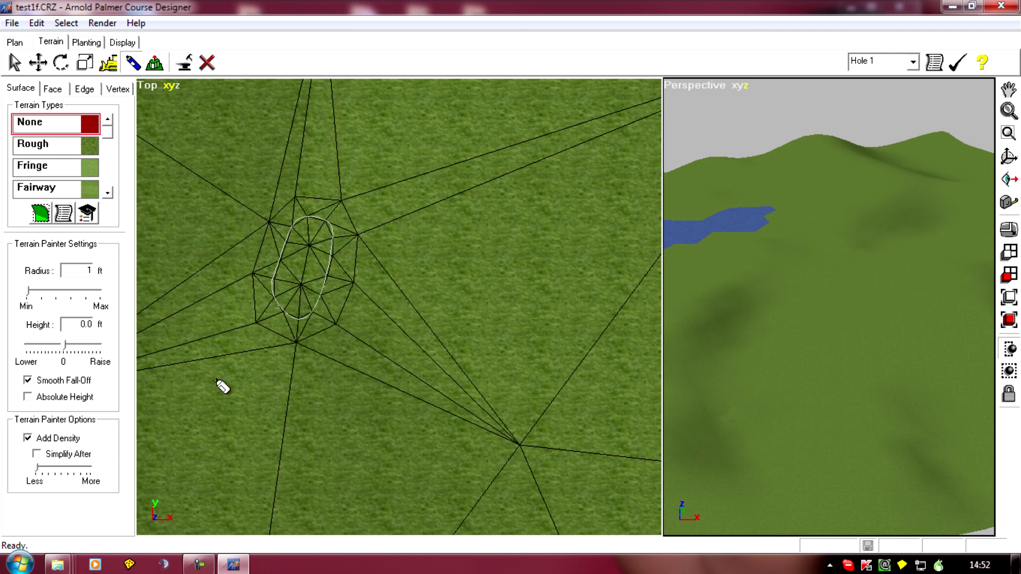
pyautogui.scroll(-2, 279, 409)
pyautogui.moveTo(335, 430); pyautogui.dragTo(351, 468, button='right')
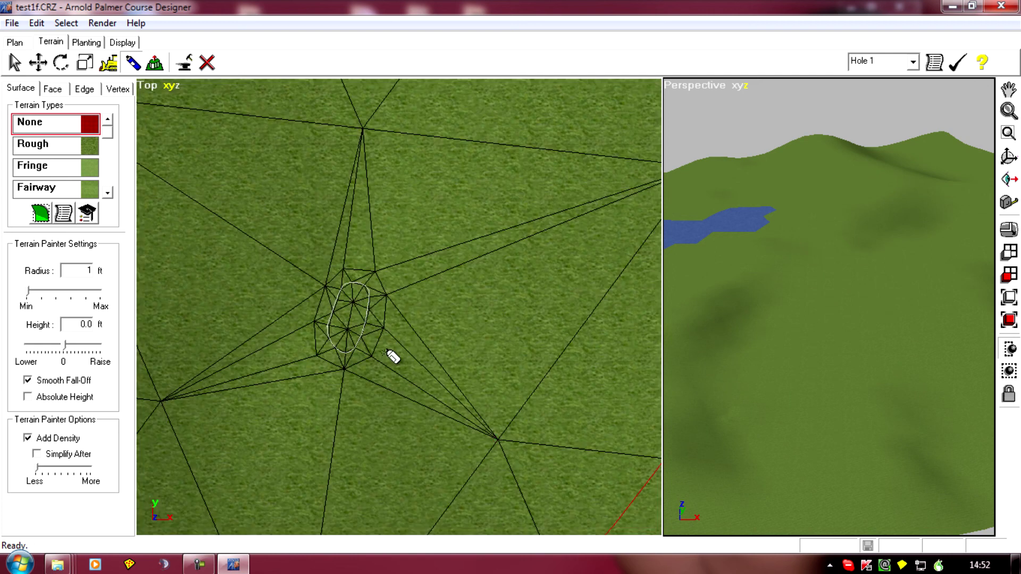
pyautogui.moveTo(326, 455); pyautogui.dragTo(413, 462, button='middle')
pyautogui.moveTo(538, 382); pyautogui.dragTo(380, 360, button='middle')
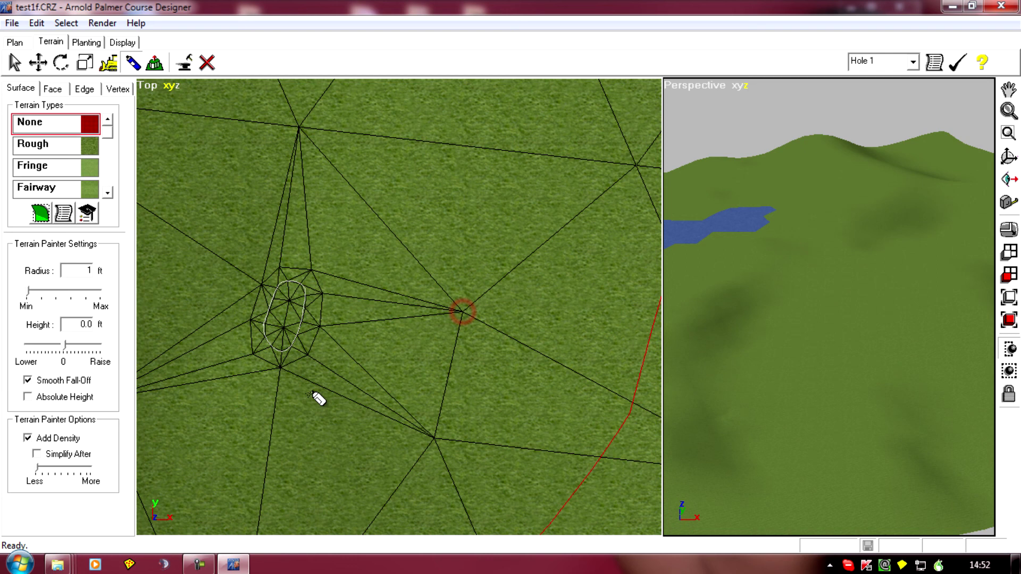
pyautogui.moveTo(319, 397); pyautogui.dragTo(457, 449, button='middle')
pyautogui.click(558, 211)
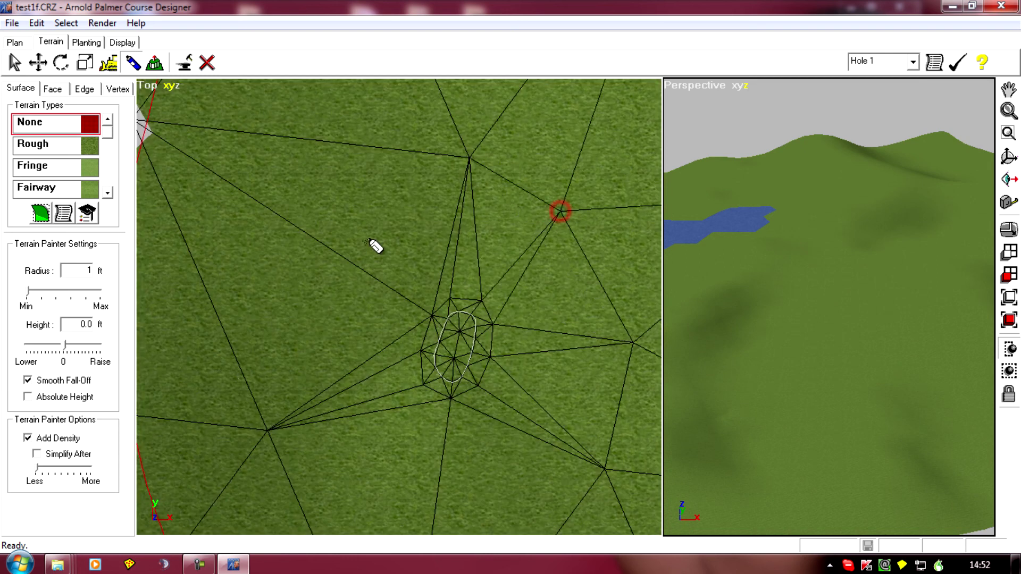
pyautogui.click(311, 230)
pyautogui.moveTo(363, 313); pyautogui.dragTo(447, 170, button='middle')
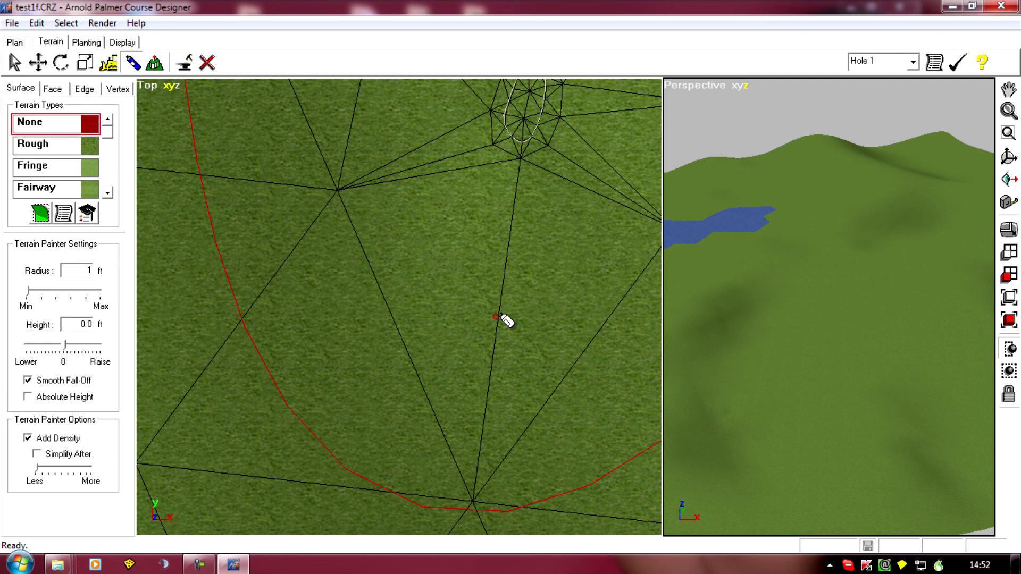
pyautogui.click(495, 317)
pyautogui.moveTo(506, 319)
pyautogui.mouseDown(button='middle')
pyautogui.moveTo(348, 324)
pyautogui.moveTo(281, 373)
pyautogui.mouseUp(button='middle')
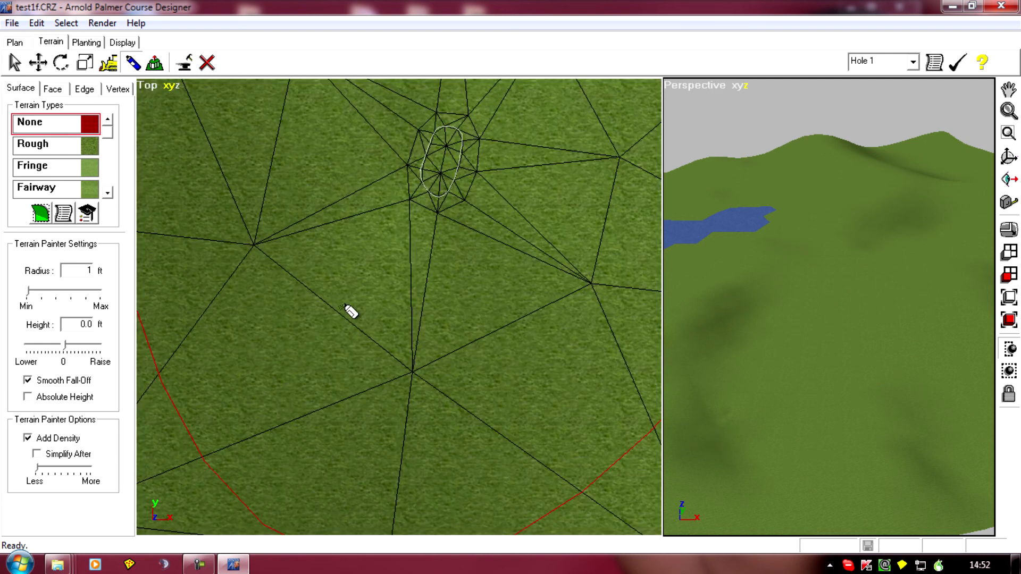
# Step: Examine how the outer vertices around the tee connect to the terrain mesh out to the red boundary line
pyautogui.moveTo(247, 211); pyautogui.dragTo(231, 355, button='middle')
pyautogui.scroll(-2, 240, 372)
pyautogui.moveTo(256, 436); pyautogui.dragTo(262, 491, button='middle')
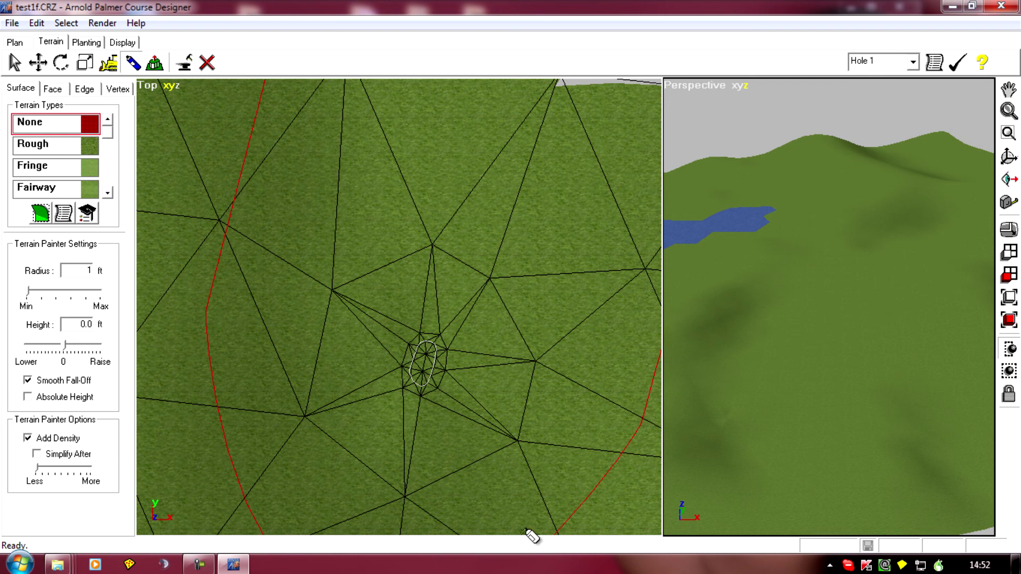
pyautogui.moveTo(532, 537); pyautogui.dragTo(476, 295, button='middle')
pyautogui.scroll(-2, 404, 449)
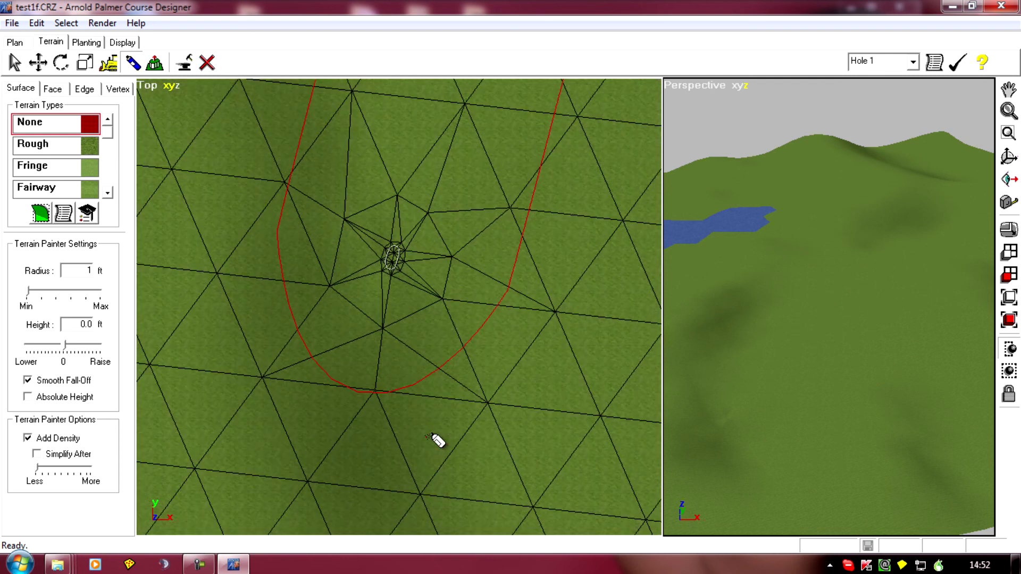
pyautogui.scroll(2, 437, 441)
pyautogui.moveTo(367, 425); pyautogui.dragTo(284, 453, button='middle')
pyautogui.scroll(3, 393, 444)
pyautogui.scroll(-2, 392, 444)
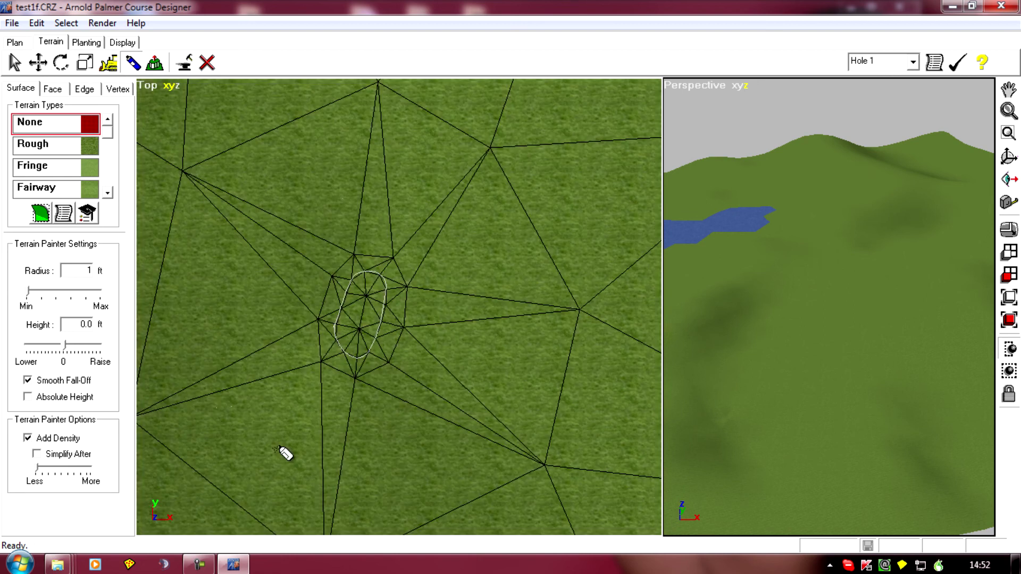
# Step: Examine the triangles inside the tee outline and in the ring around it, comparing them with the coarser surrounding mesh
pyautogui.moveTo(383, 460); pyautogui.dragTo(223, 398, button='middle')
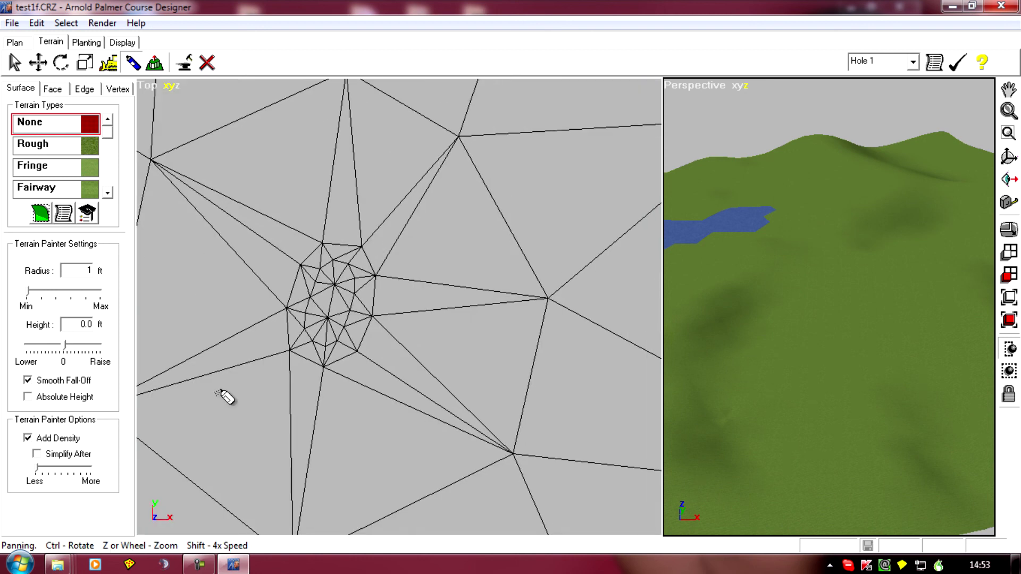
pyautogui.scroll(3, 365, 444)
pyautogui.moveTo(398, 439); pyautogui.dragTo(594, 446, button='middle')
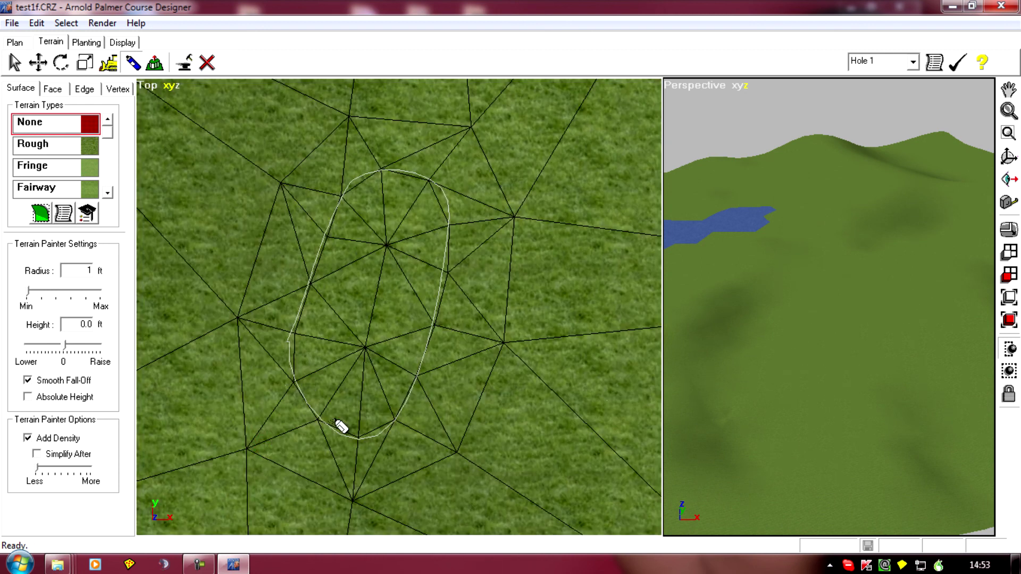
pyautogui.moveTo(252, 439); pyautogui.dragTo(323, 476, button='middle')
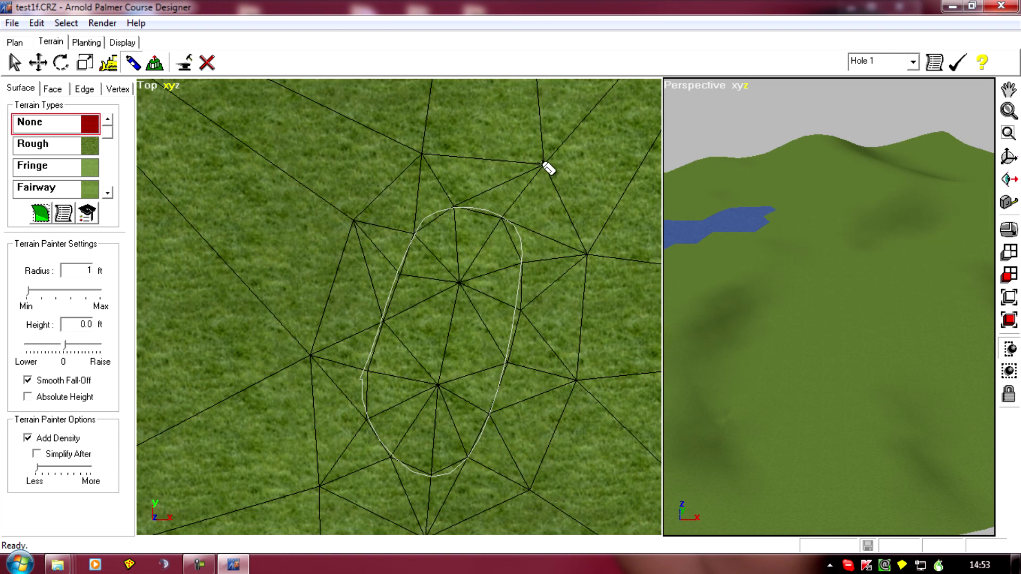
pyautogui.moveTo(576, 399); pyautogui.dragTo(604, 292, button='middle')
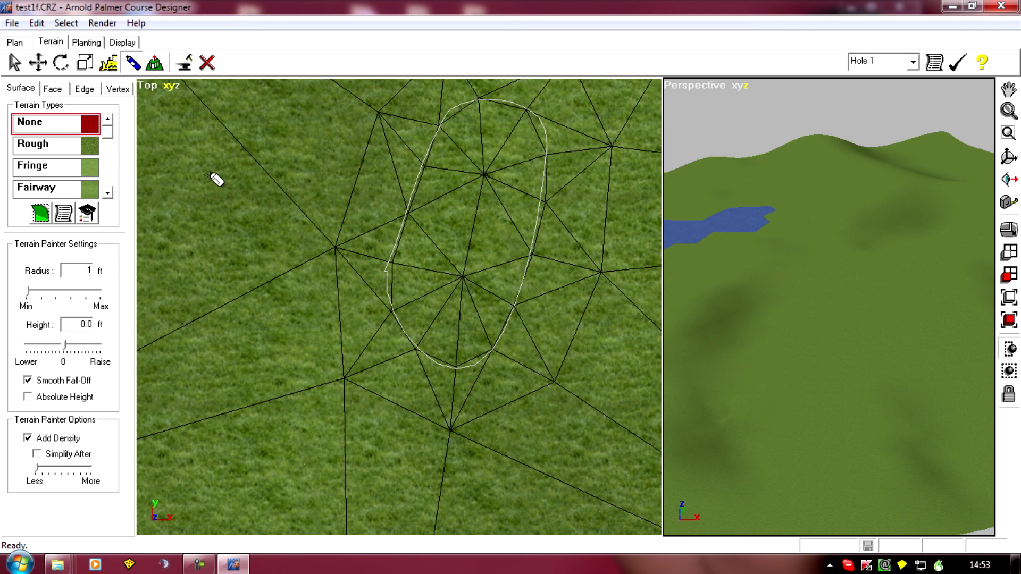
pyautogui.scroll(-5, 201, 335)
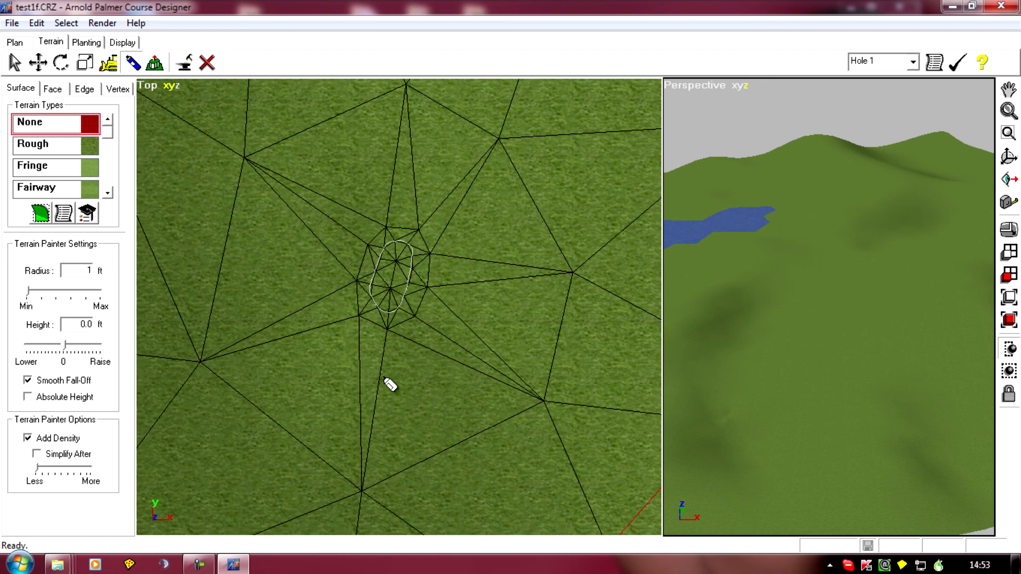
pyautogui.moveTo(390, 385); pyautogui.dragTo(469, 429, button='middle')
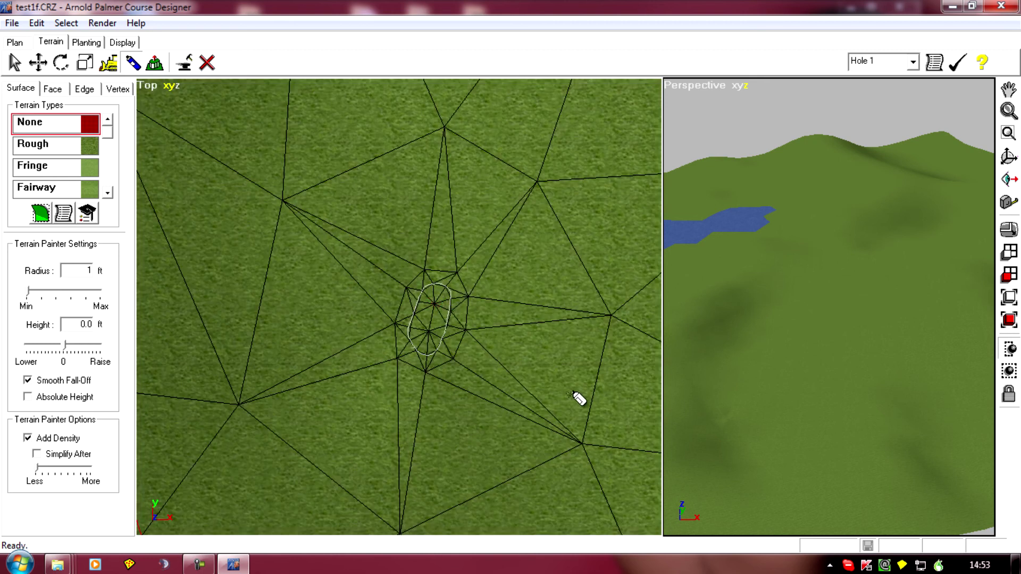
pyautogui.scroll(-3, 476, 429)
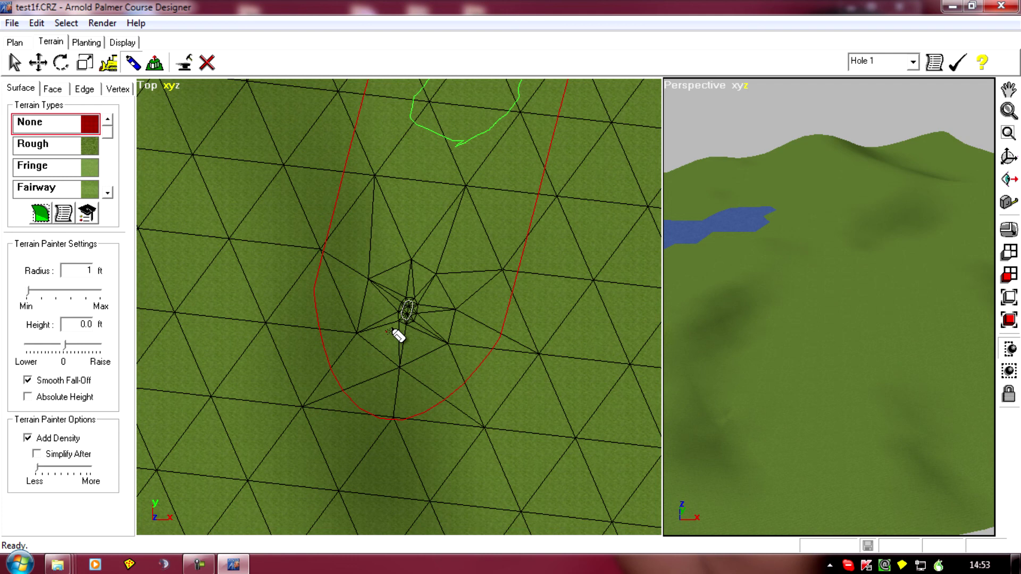
pyautogui.moveTo(440, 303); pyautogui.dragTo(288, 301, button='right')
pyautogui.scroll(4, 525, 292)
pyautogui.scroll(3, 441, 426)
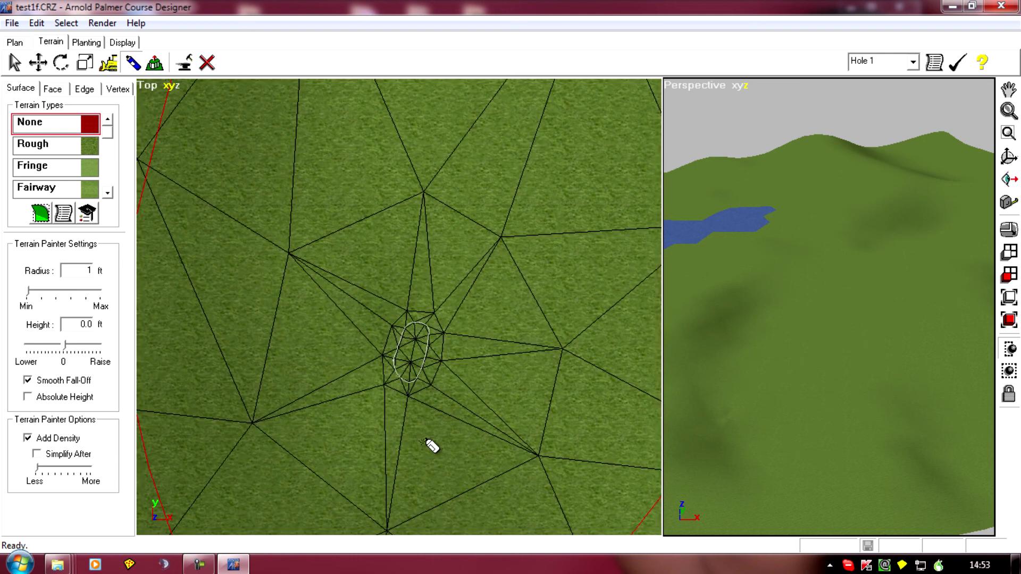
pyautogui.moveTo(364, 270); pyautogui.dragTo(349, 145, button='right')
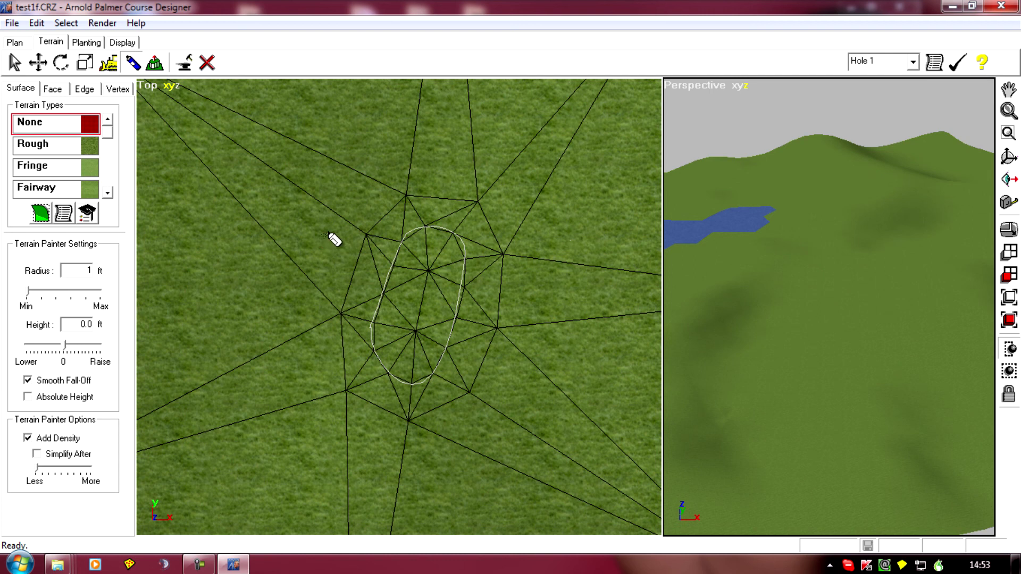
pyautogui.moveTo(276, 218); pyautogui.dragTo(276, 219, button='right')
pyautogui.scroll(2, 276, 219)
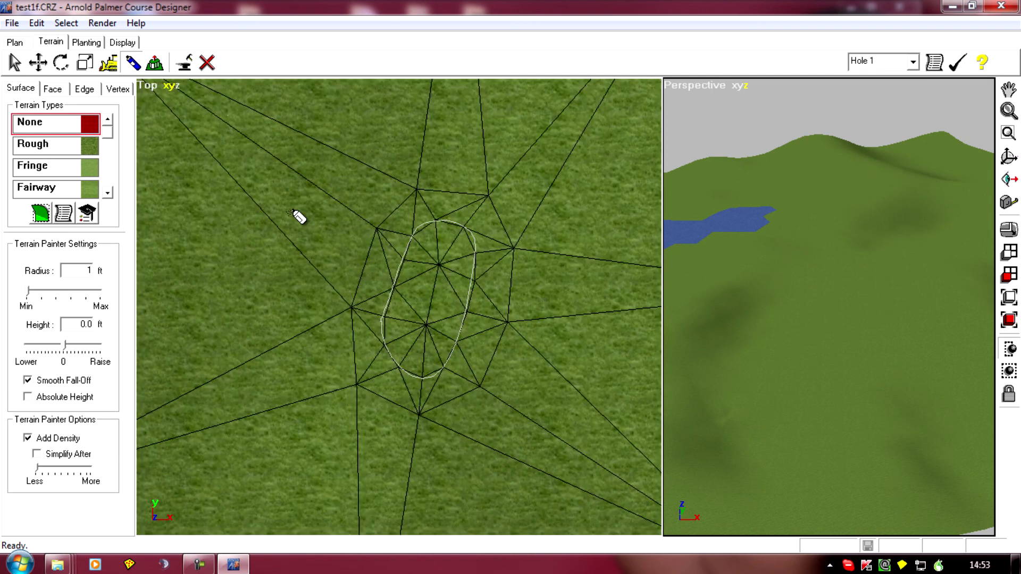
pyautogui.scroll(1, 287, 220)
pyautogui.moveTo(274, 212); pyautogui.dragTo(245, 223, button='middle')
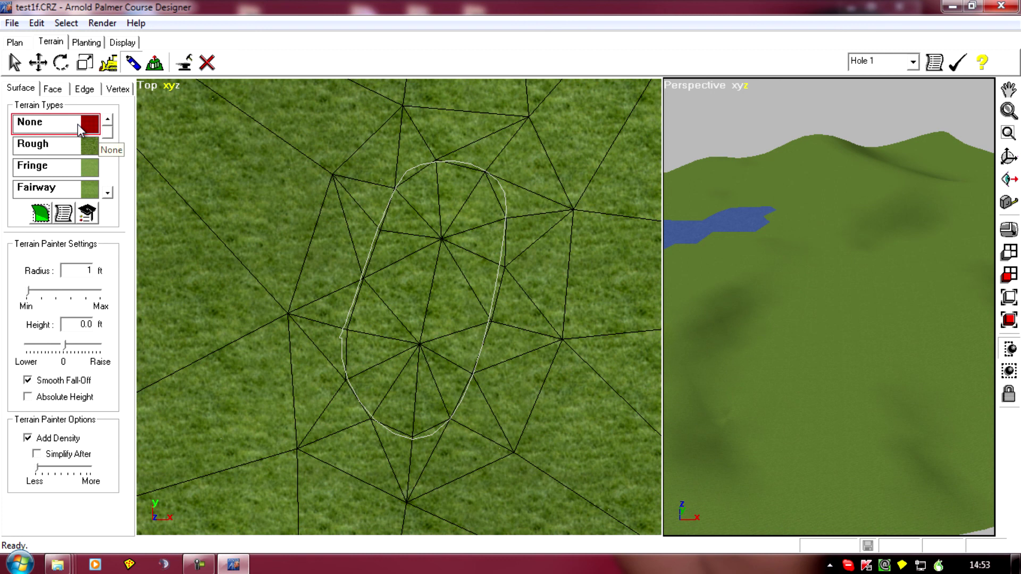
# Step: Select all terrain faces inside Hole 1's tee outline using freehand face selection
pyautogui.click(52, 89)
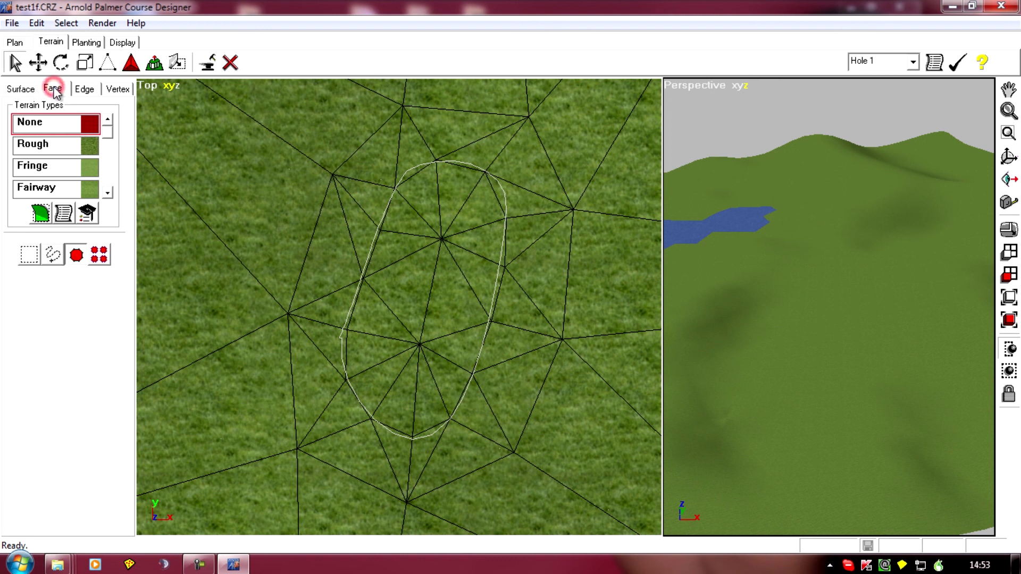
pyautogui.click(55, 254)
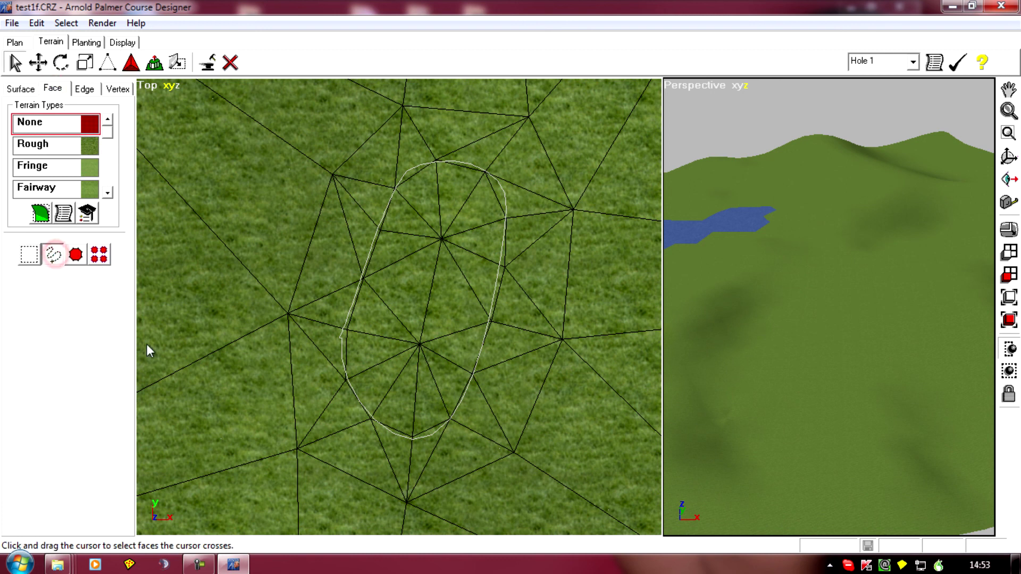
pyautogui.moveTo(405, 209)
pyautogui.mouseDown()
pyautogui.moveTo(458, 269)
pyautogui.moveTo(416, 406)
pyautogui.mouseUp()
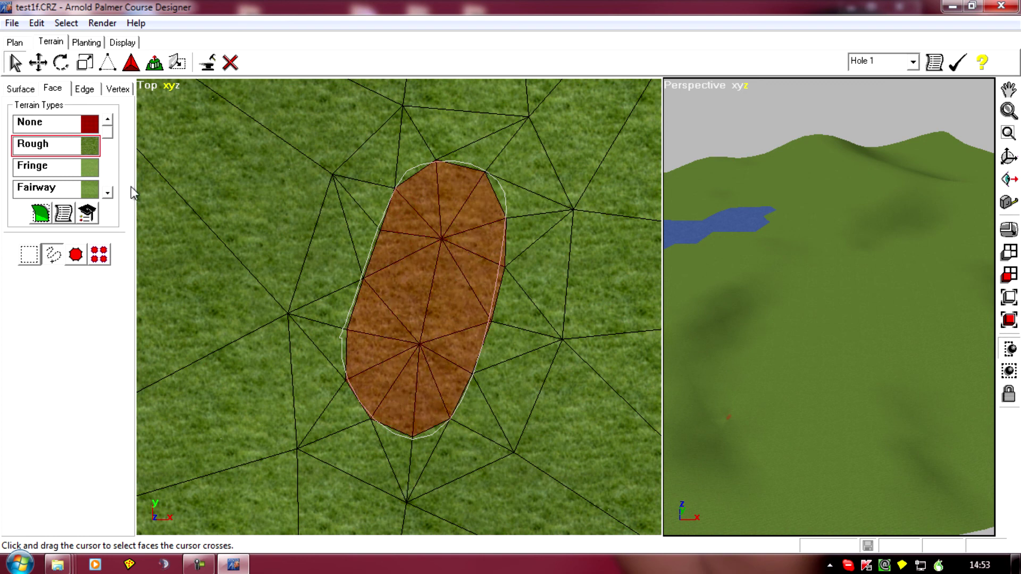
# Step: Apply the Tee Area terrain type to the selected faces inside the tee
pyautogui.click(107, 193)
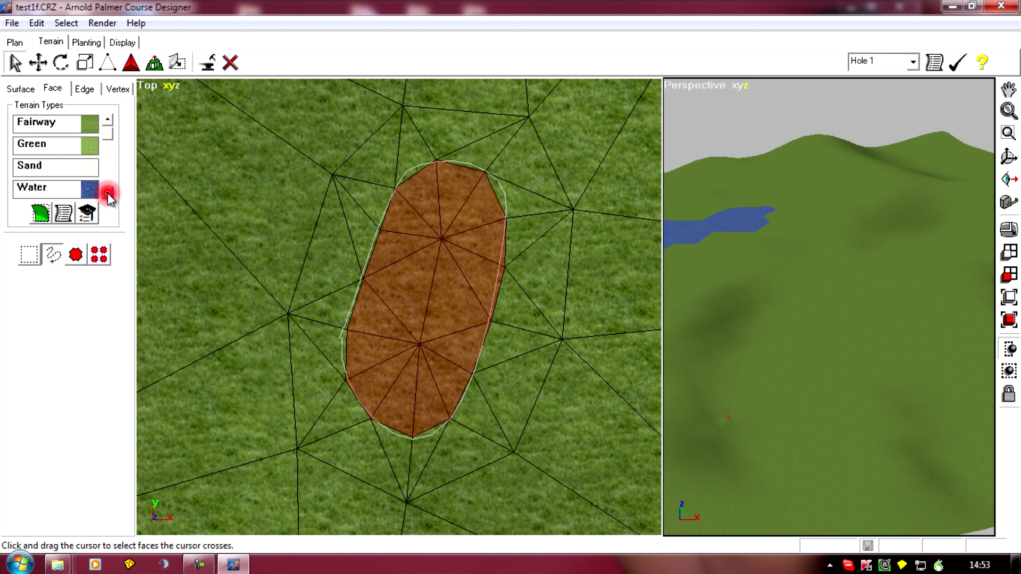
pyautogui.click(107, 193)
pyautogui.click(107, 193)
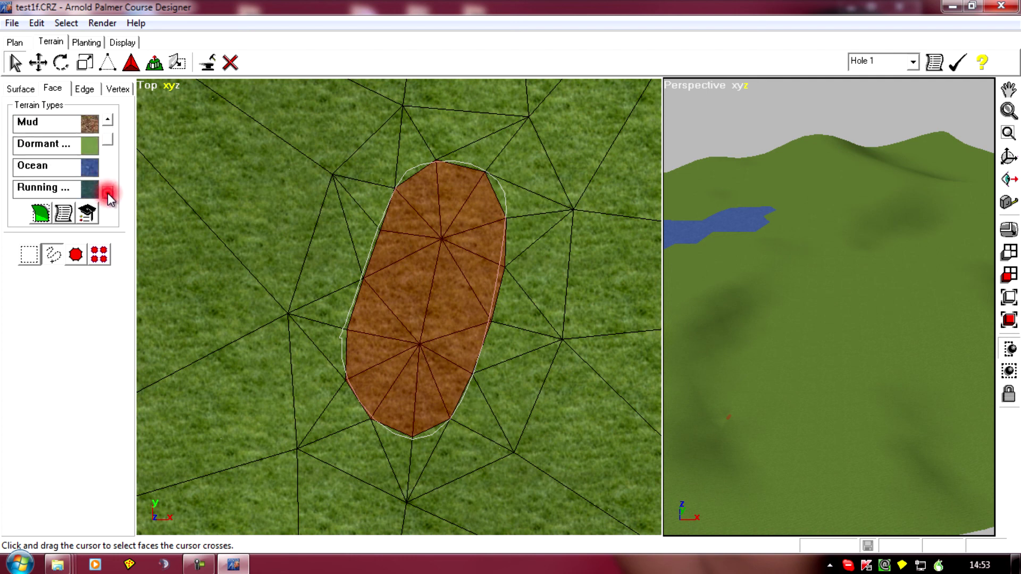
pyautogui.click(107, 193)
pyautogui.click(108, 193)
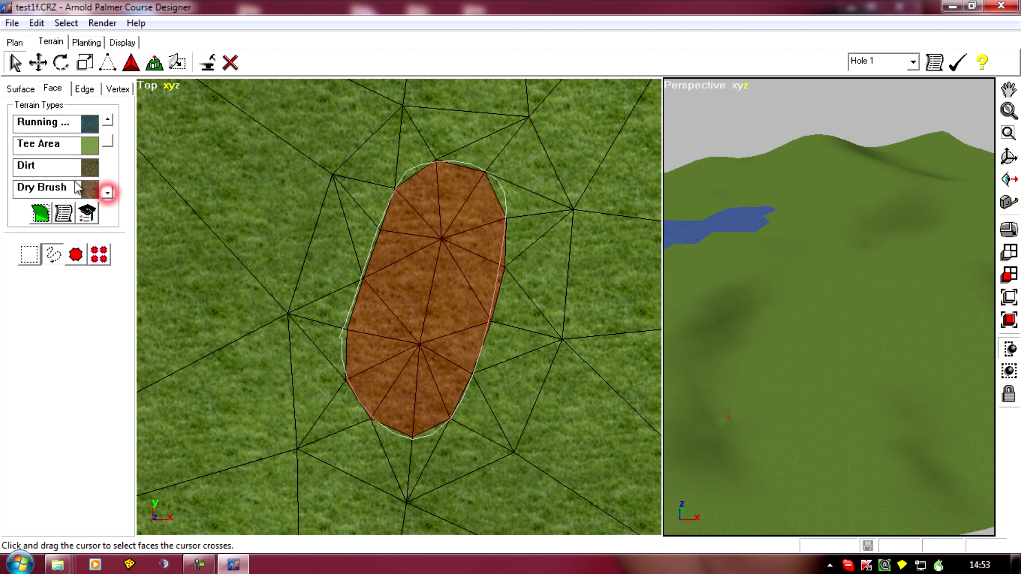
pyautogui.click(37, 144)
pyautogui.click(41, 214)
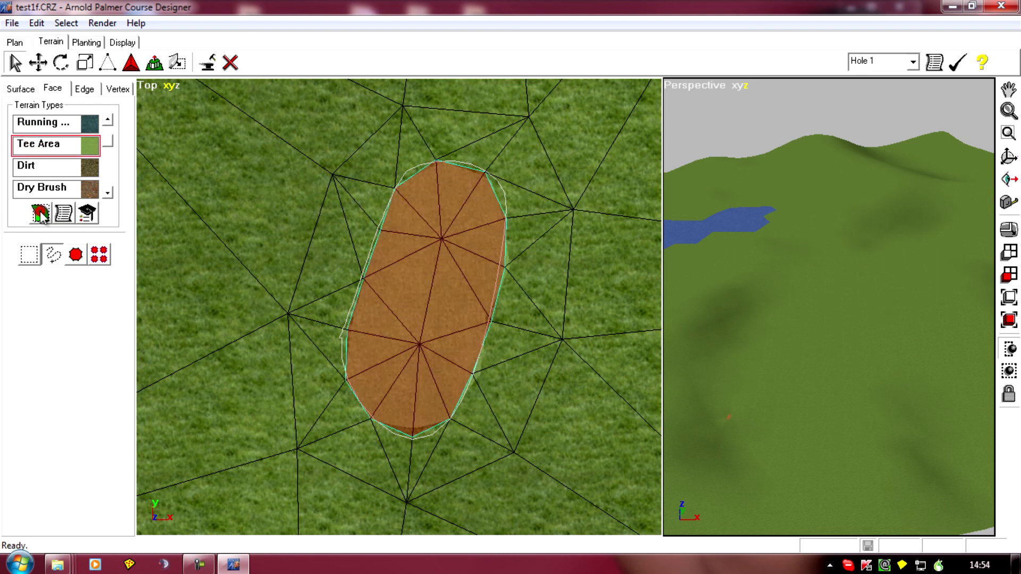
# Step: Release the tee faces by selecting the long rough triangle beyond the tee's upper-left side instead
pyautogui.moveTo(264, 214); pyautogui.dragTo(286, 219, button='middle')
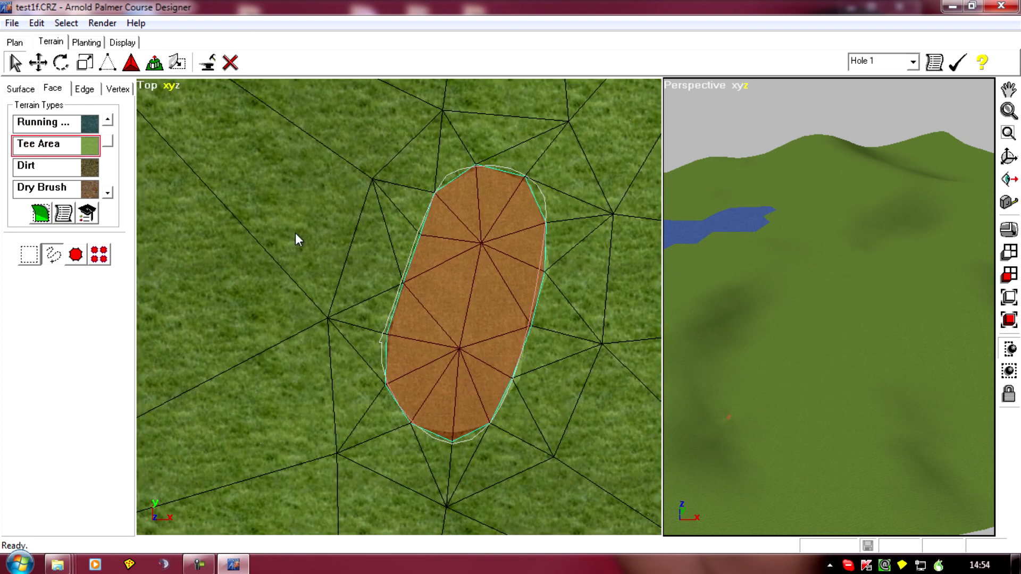
pyautogui.scroll(-2, 312, 241)
pyautogui.click(339, 280)
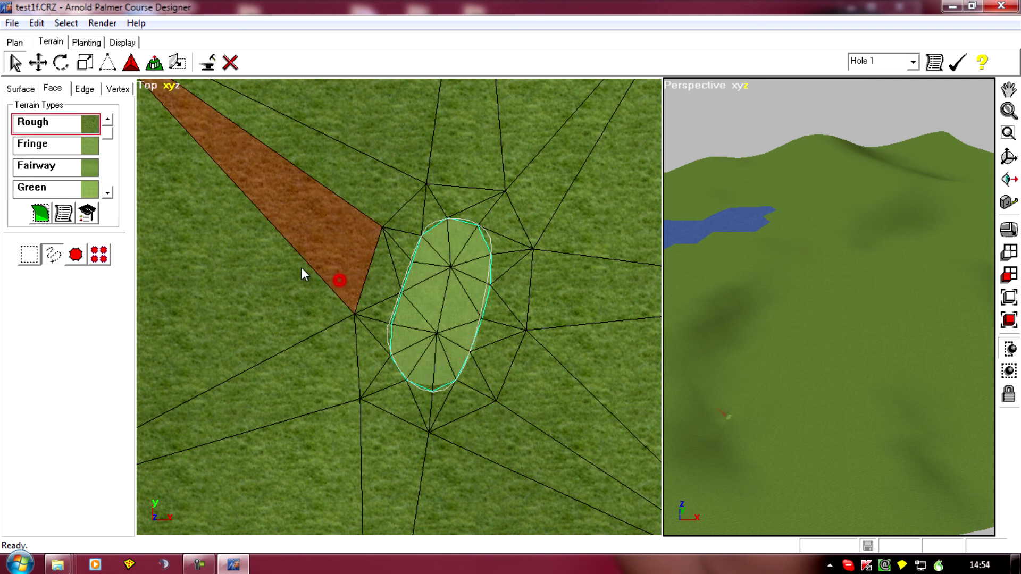
# Step: Examine the tee's edges up close, comparing the applied surface with the mesh edges and the planned outline
pyautogui.scroll(3, 445, 251)
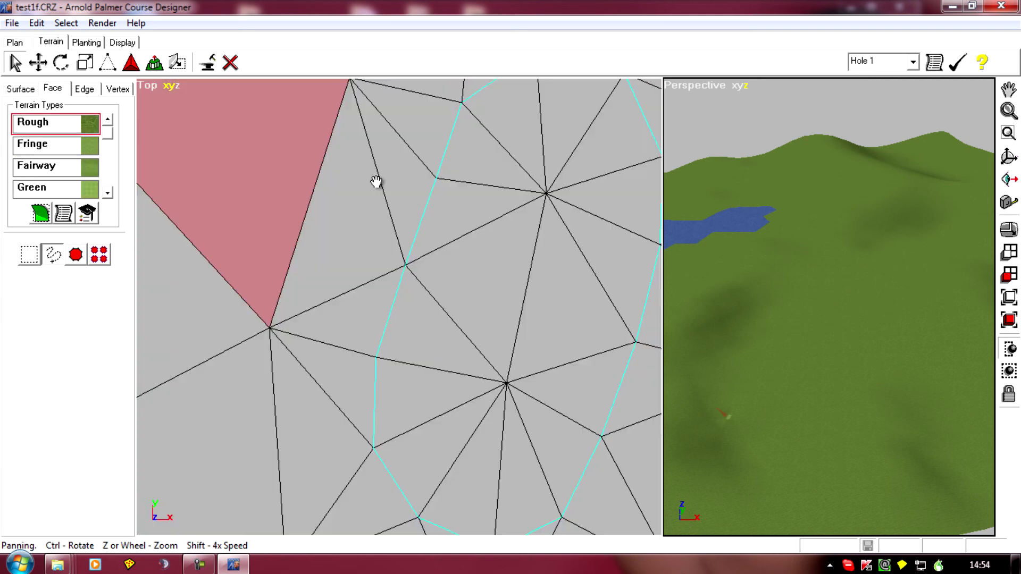
pyautogui.scroll(4, 467, 322)
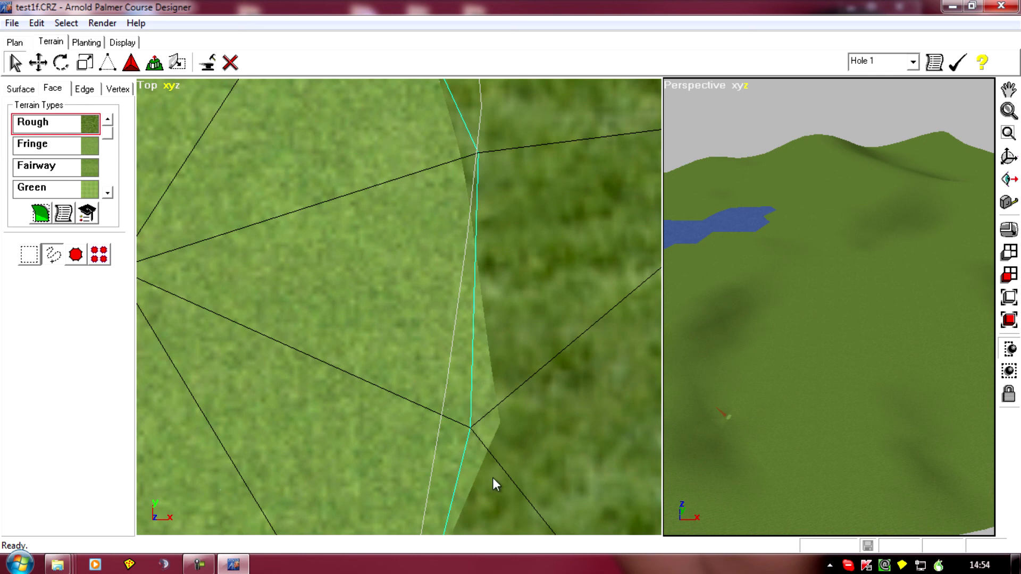
pyautogui.scroll(-2, 468, 234)
pyautogui.moveTo(375, 203); pyautogui.dragTo(425, 398, button='right')
pyautogui.moveTo(259, 403); pyautogui.dragTo(529, 336, button='right')
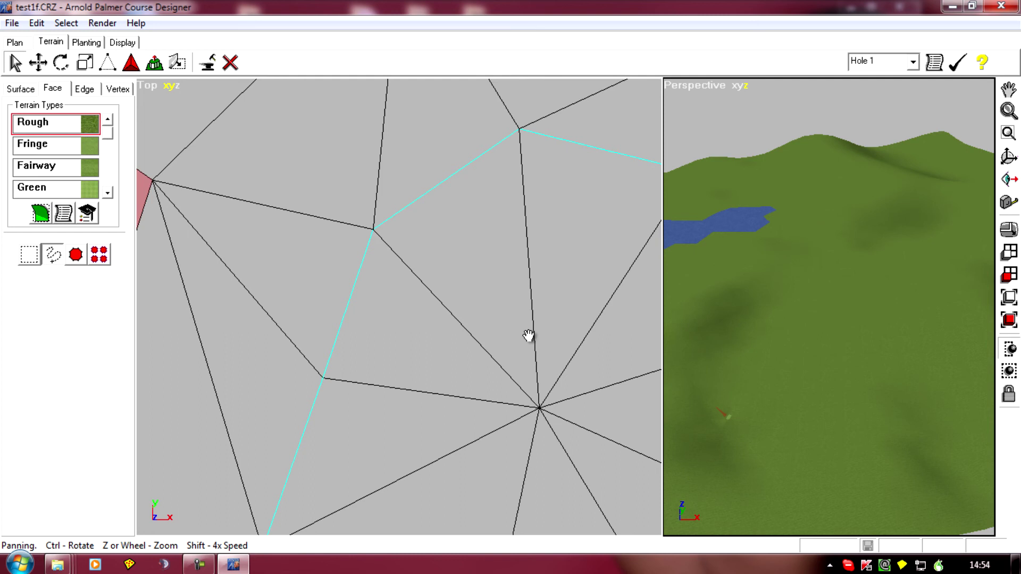
pyautogui.scroll(-3, 529, 336)
pyautogui.moveTo(437, 415); pyautogui.dragTo(415, 322, button='right')
pyautogui.scroll(-2, 415, 322)
pyautogui.moveTo(396, 388); pyautogui.dragTo(418, 369, button='right')
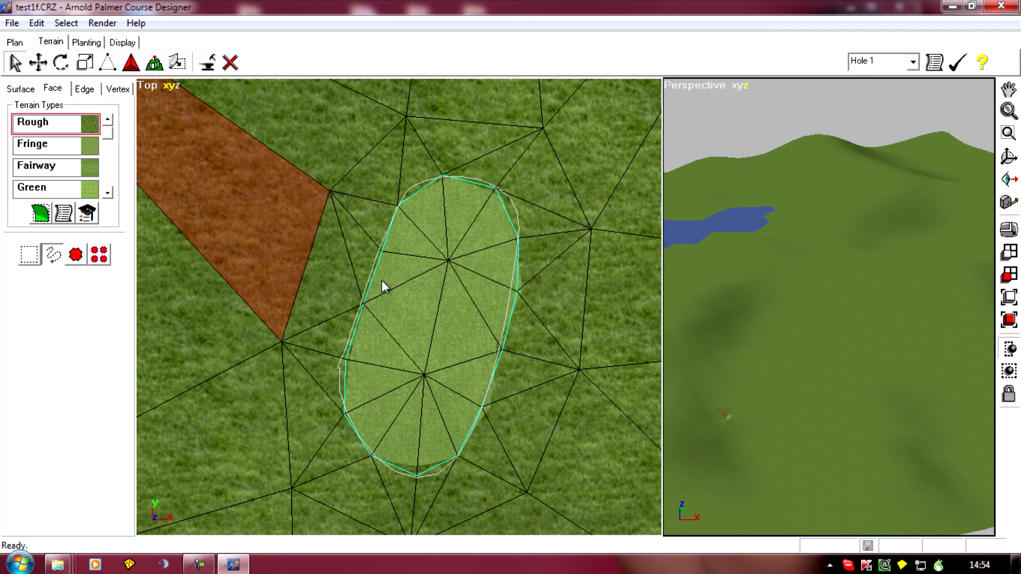
pyautogui.scroll(-1, 351, 363)
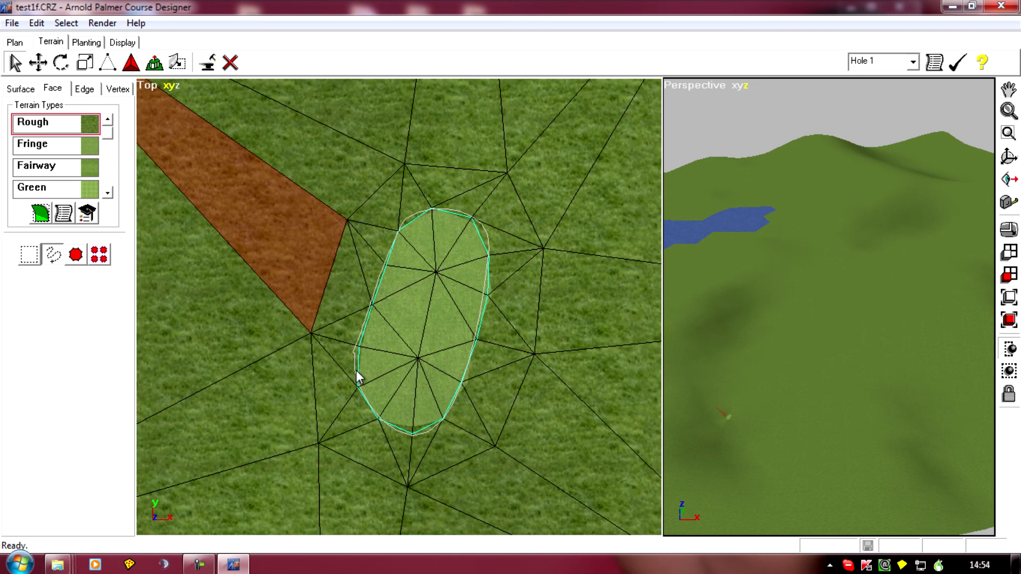
# Step: Add terrain mesh points around the left corner of the fairway outline's near end using the terrain painter with 1 ft radius
pyautogui.moveTo(348, 278); pyautogui.dragTo(335, 324, button='middle')
pyautogui.scroll(-1, 335, 324)
pyautogui.moveTo(365, 399); pyautogui.dragTo(491, 434, button='middle')
pyautogui.moveTo(528, 259); pyautogui.dragTo(519, 410, button='right')
pyautogui.scroll(-2, 519, 409)
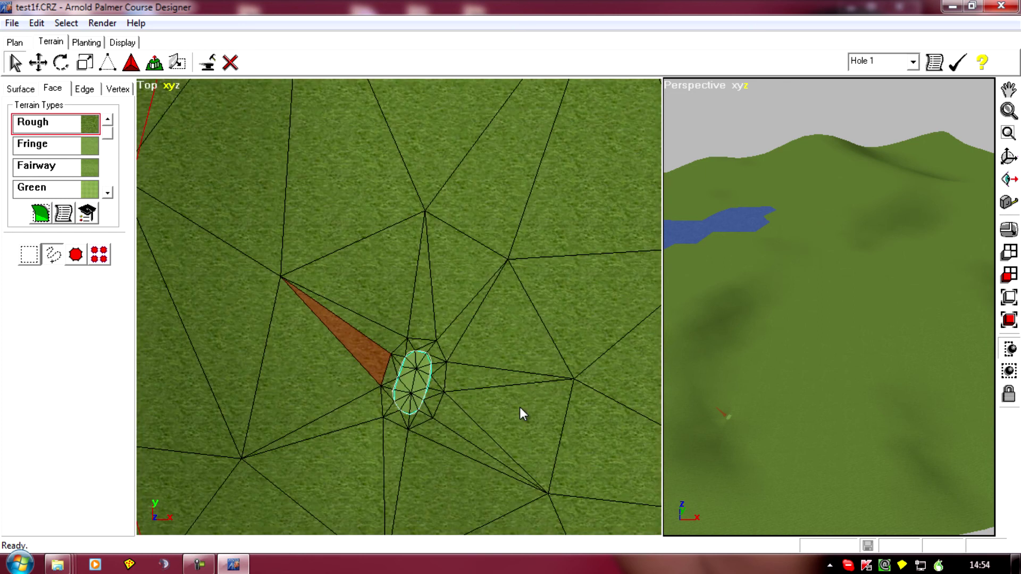
pyautogui.moveTo(489, 255); pyautogui.dragTo(438, 458, button='right')
pyautogui.scroll(-2, 437, 460)
pyautogui.moveTo(403, 243); pyautogui.dragTo(389, 374, button='right')
pyautogui.scroll(-2, 389, 375)
pyautogui.scroll(3, 423, 367)
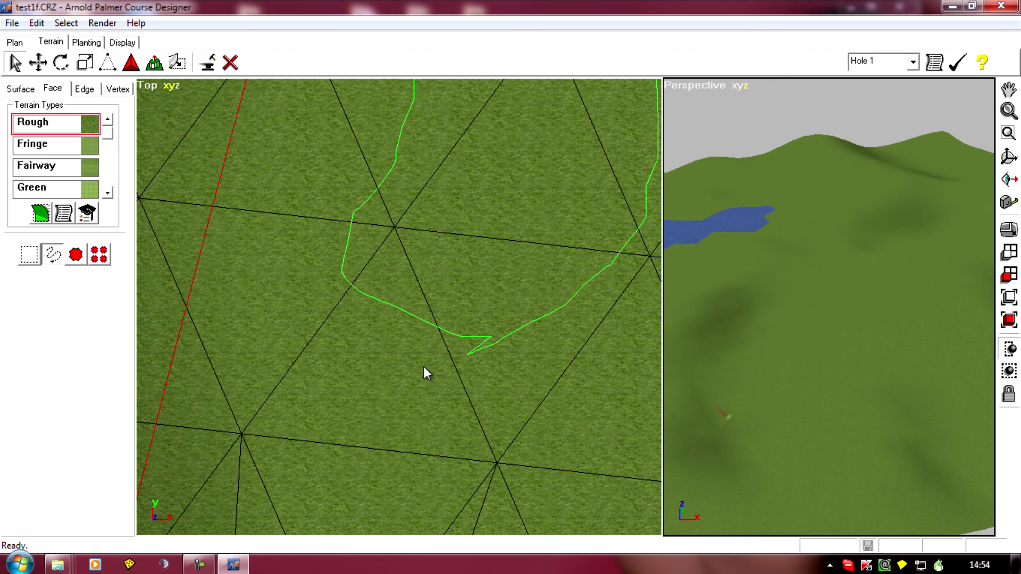
pyautogui.moveTo(423, 366); pyautogui.dragTo(375, 404, button='middle')
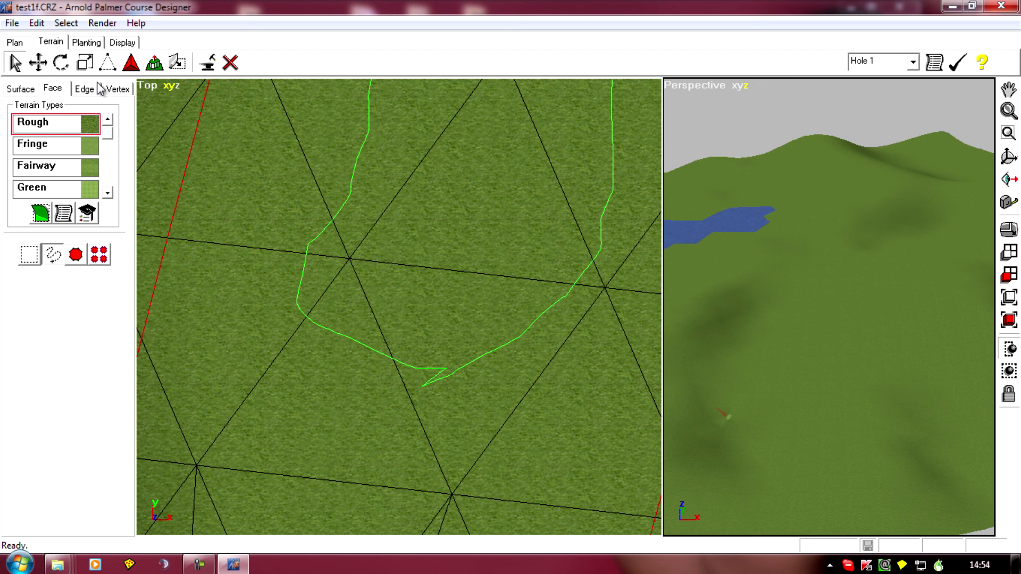
pyautogui.click(23, 90)
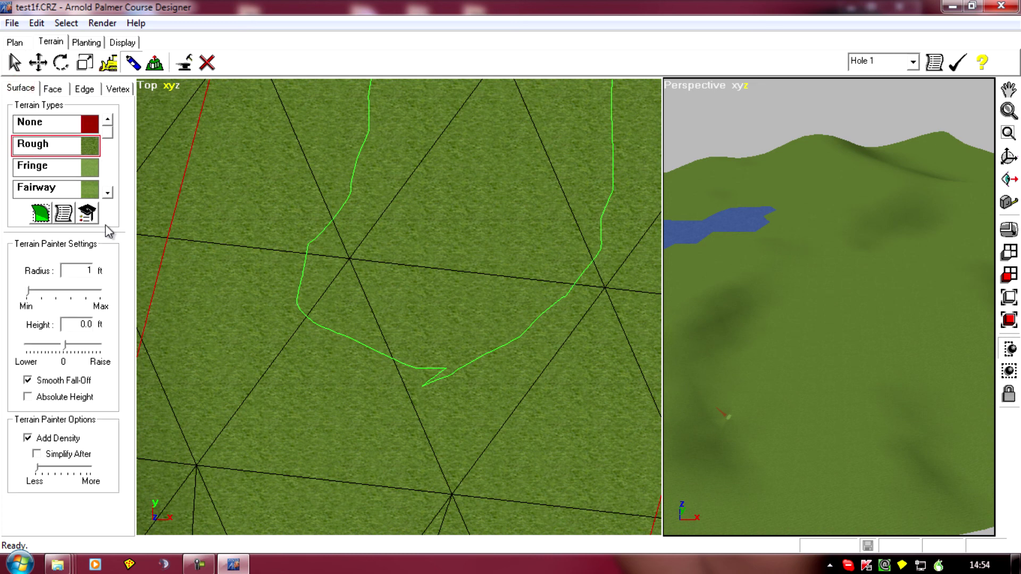
pyautogui.click(355, 346)
pyautogui.click(313, 310)
pyautogui.click(302, 259)
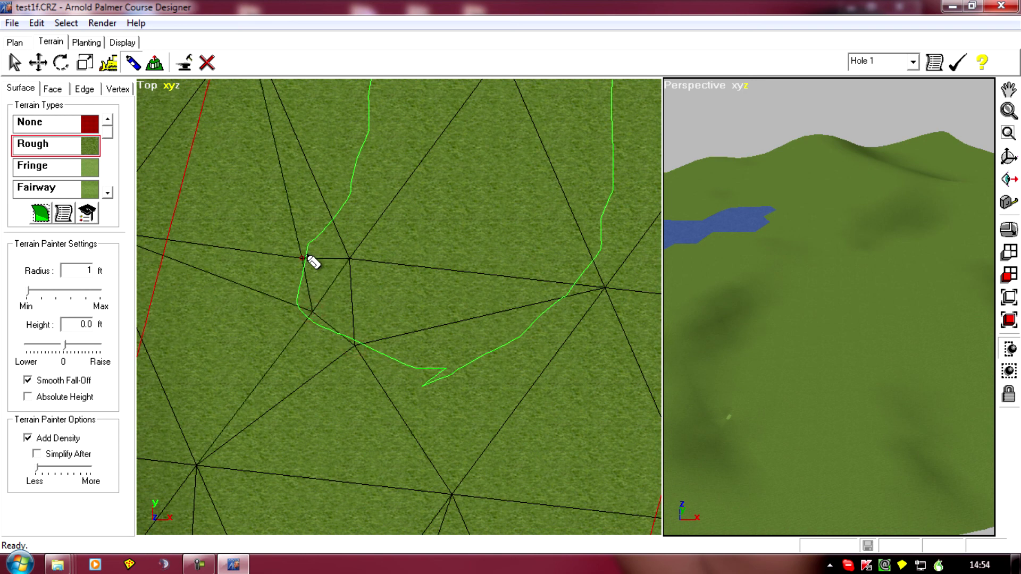
pyautogui.click(333, 202)
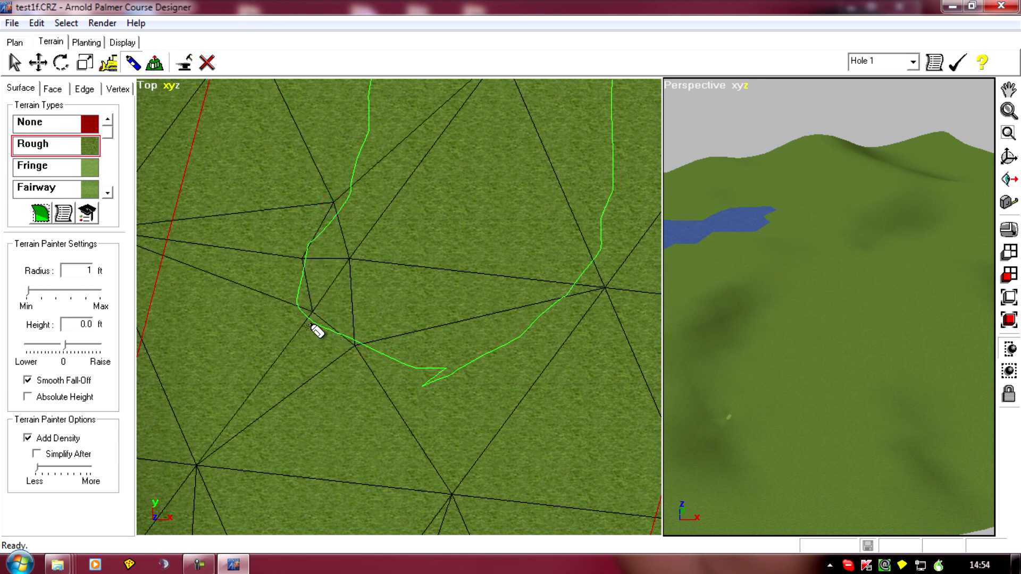
# Step: Add mesh points around the right side of the fairway's near end and up the first stretch of its right edge
pyautogui.click(457, 367)
pyautogui.click(547, 335)
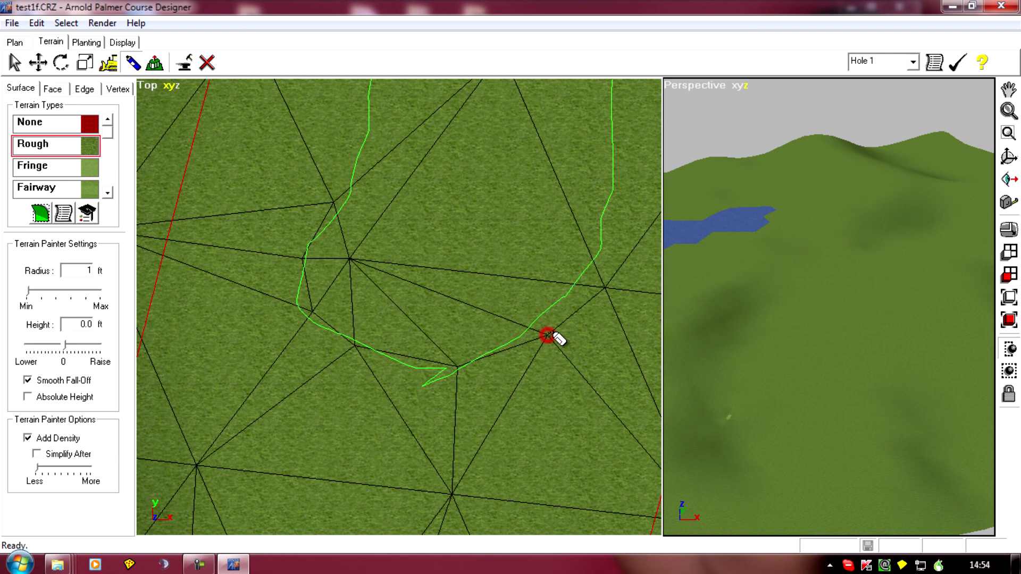
pyautogui.click(590, 264)
pyautogui.moveTo(508, 229); pyautogui.dragTo(396, 323, button='right')
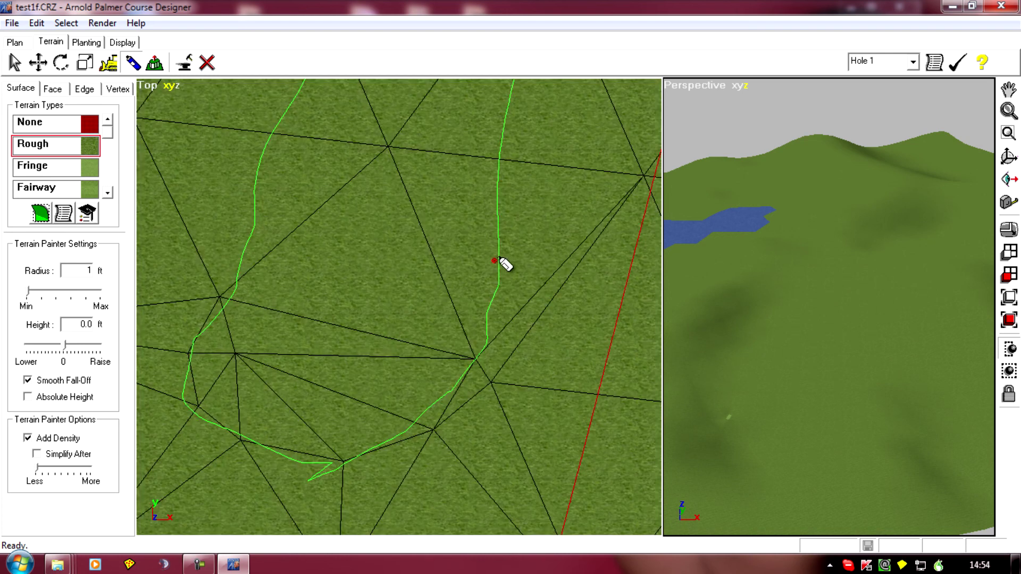
pyautogui.click(499, 258)
pyautogui.click(498, 171)
# Step: Add four mesh points up the fairway outline's lower left edge and one on the right edge opposite
pyautogui.moveTo(378, 207); pyautogui.dragTo(405, 383, button='right')
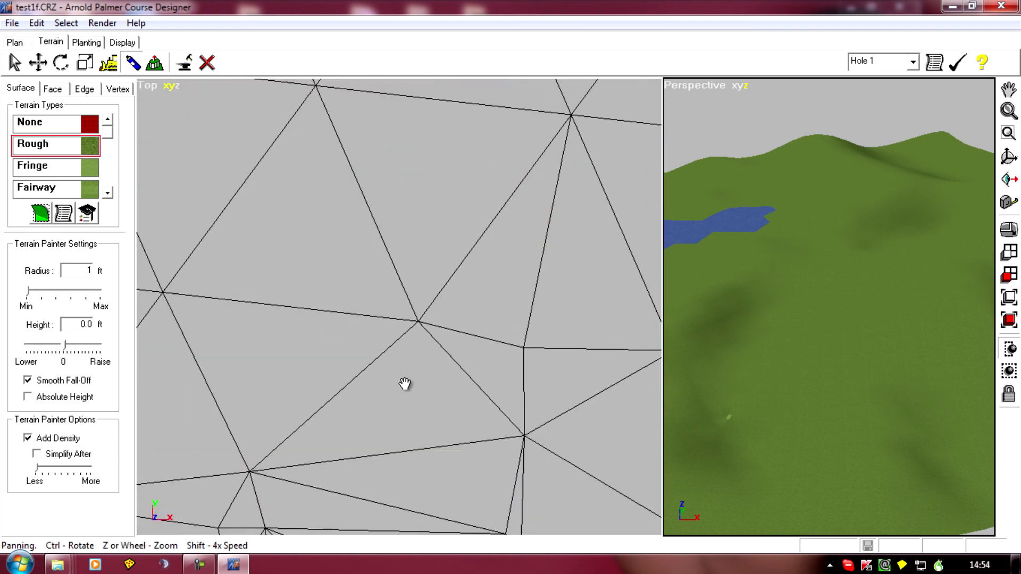
pyautogui.click(275, 397)
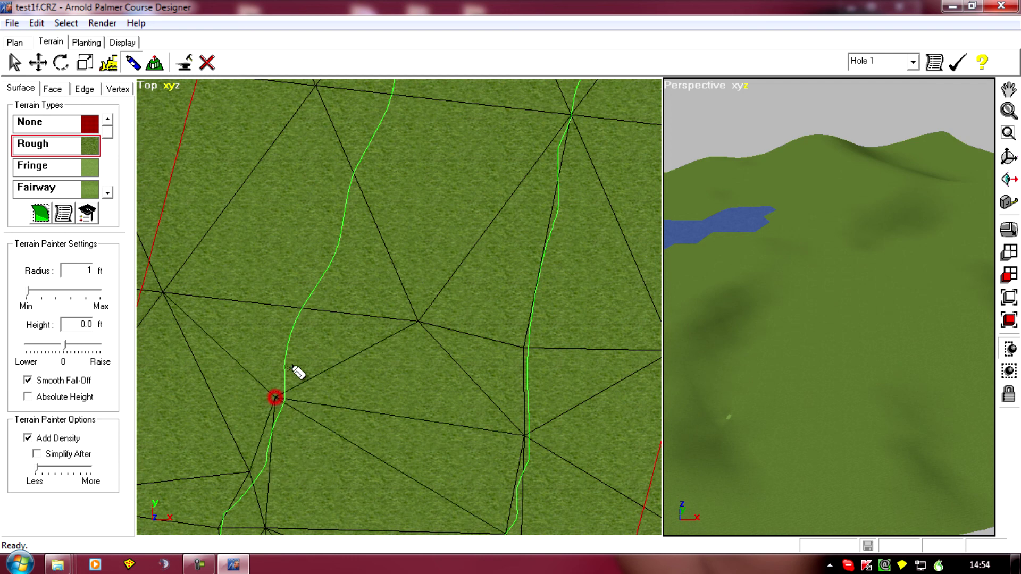
pyautogui.click(302, 315)
pyautogui.click(336, 246)
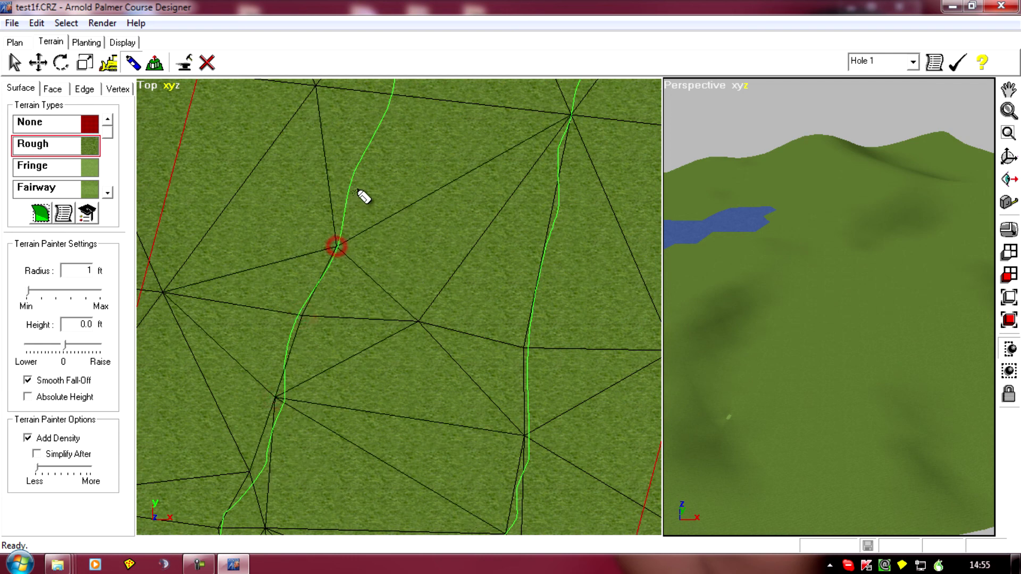
pyautogui.click(361, 162)
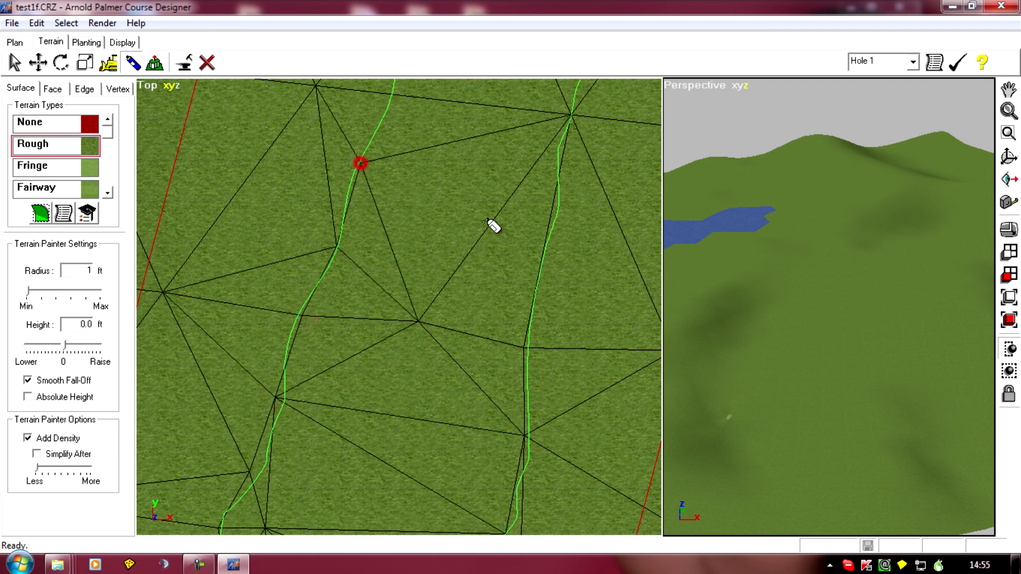
pyautogui.click(541, 248)
# Step: Continue the mesh points up both fairway edges, placing two more on each side of the outline
pyautogui.moveTo(430, 183); pyautogui.dragTo(456, 308, button='middle')
pyautogui.click(428, 233)
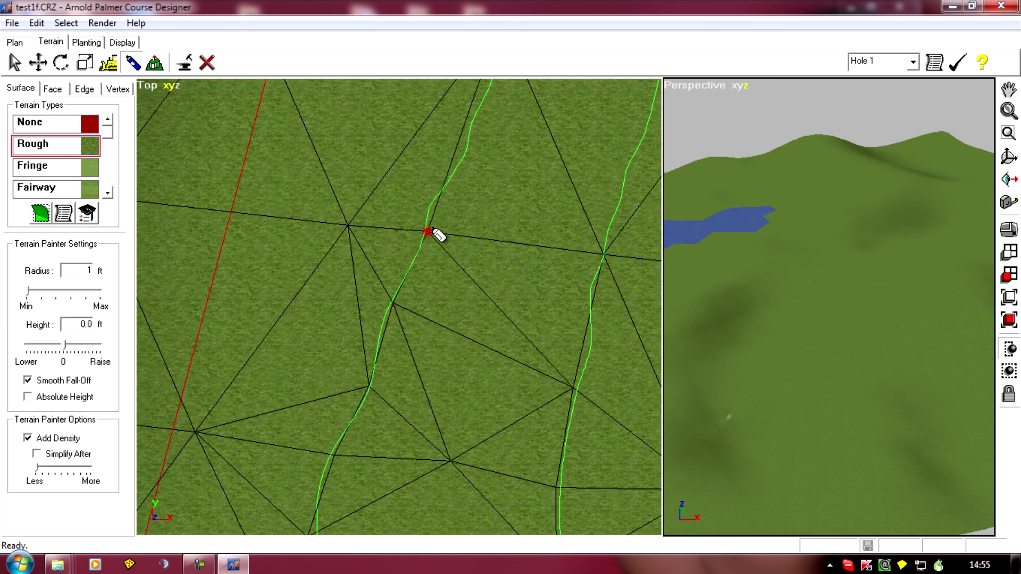
pyautogui.click(464, 142)
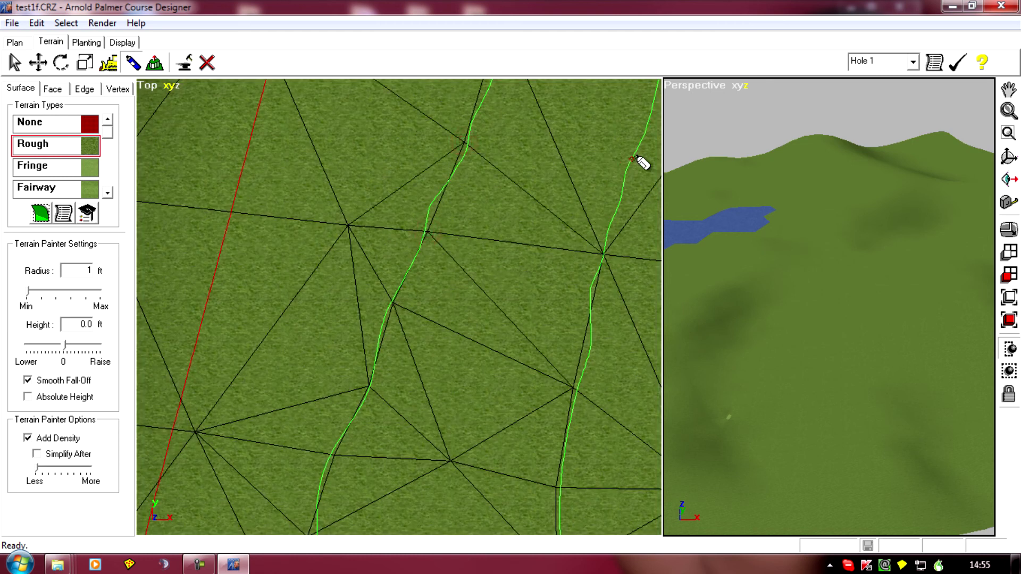
pyautogui.click(633, 158)
pyautogui.moveTo(632, 158); pyautogui.dragTo(385, 261, button='middle')
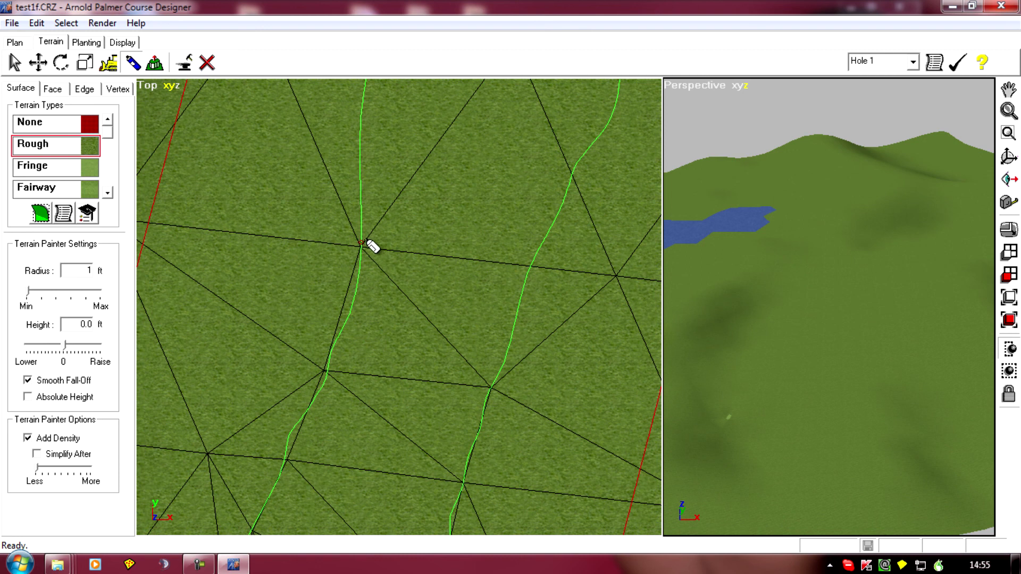
pyautogui.click(536, 260)
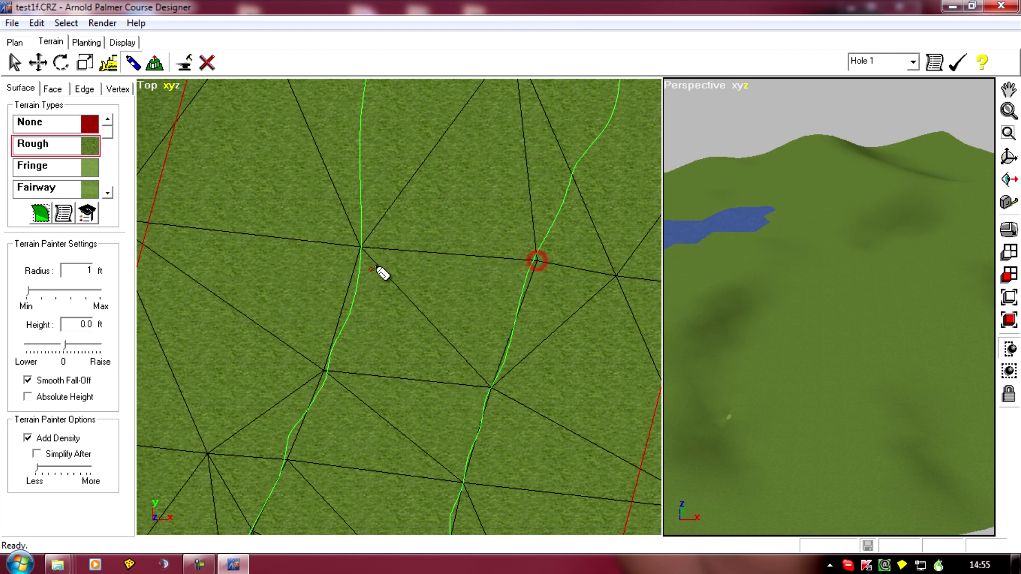
# Step: Add mesh points where both fairway edges curve rightward farther up, two along the left edge and two along the right edge
pyautogui.moveTo(281, 186); pyautogui.dragTo(283, 317, button='middle')
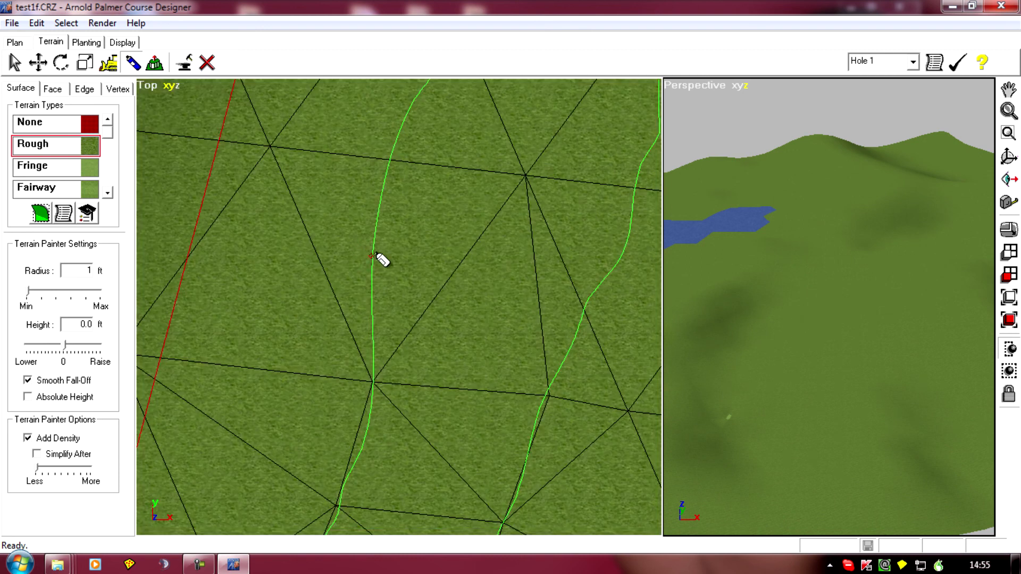
pyautogui.click(372, 258)
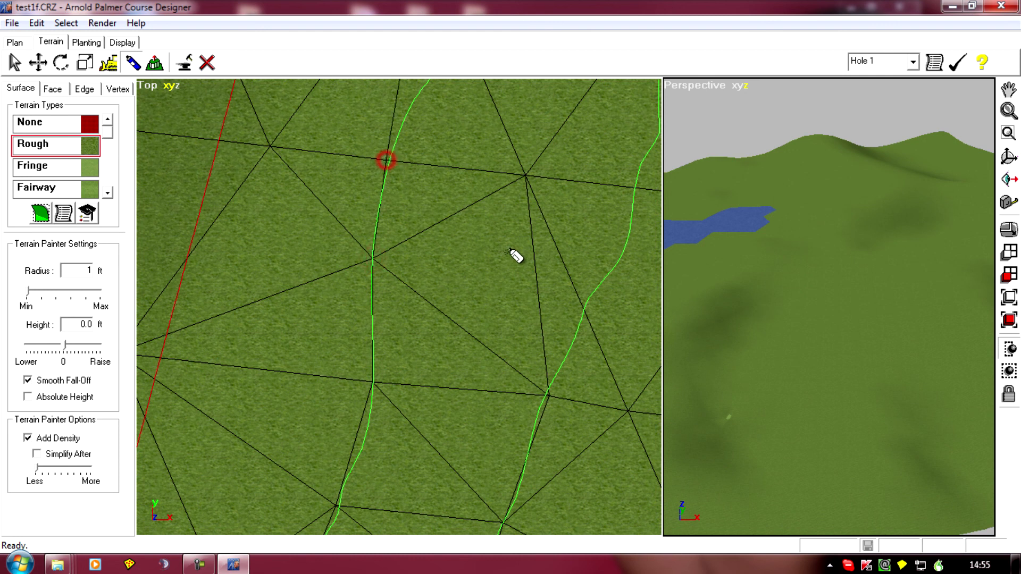
pyautogui.click(593, 303)
pyautogui.click(638, 186)
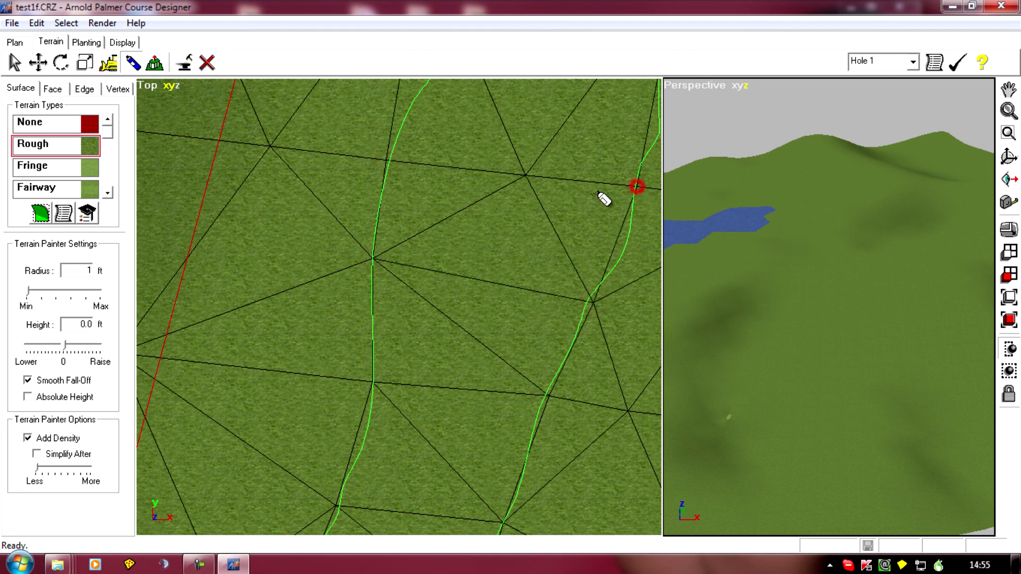
# Step: Add mesh points along both edges of the straight, nearly vertical middle stretch of the fairway outline
pyautogui.moveTo(606, 198); pyautogui.dragTo(394, 312, button='middle')
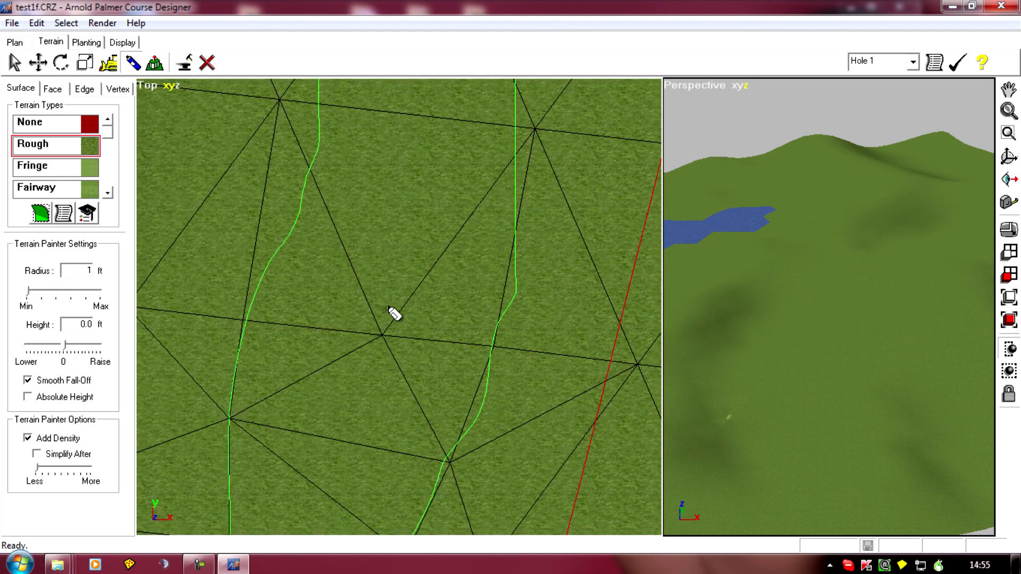
pyautogui.click(519, 238)
pyautogui.click(298, 207)
pyautogui.moveTo(310, 207); pyautogui.dragTo(355, 318, button='middle')
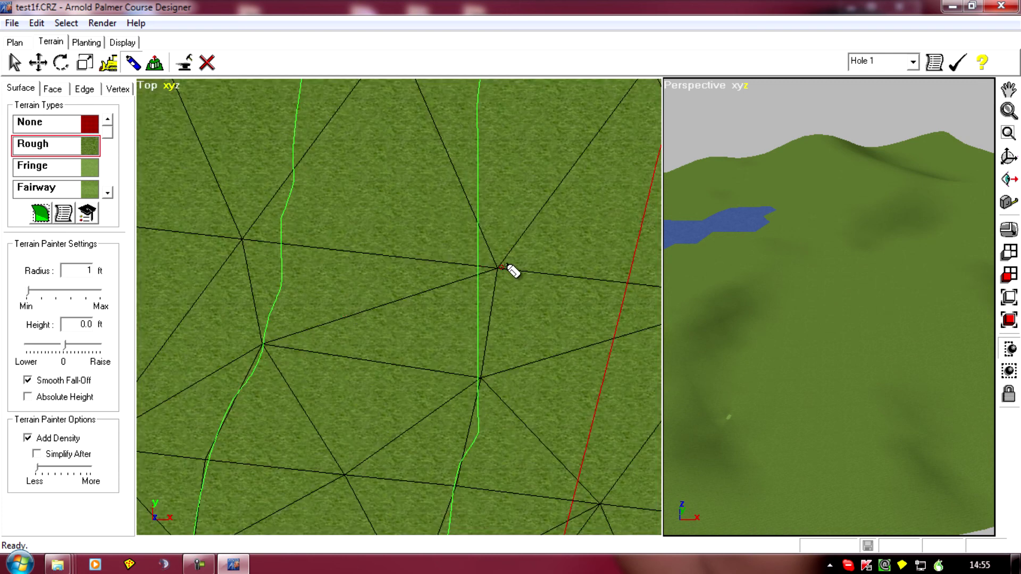
pyautogui.moveTo(401, 233); pyautogui.dragTo(452, 256, button='middle')
pyautogui.click(490, 233)
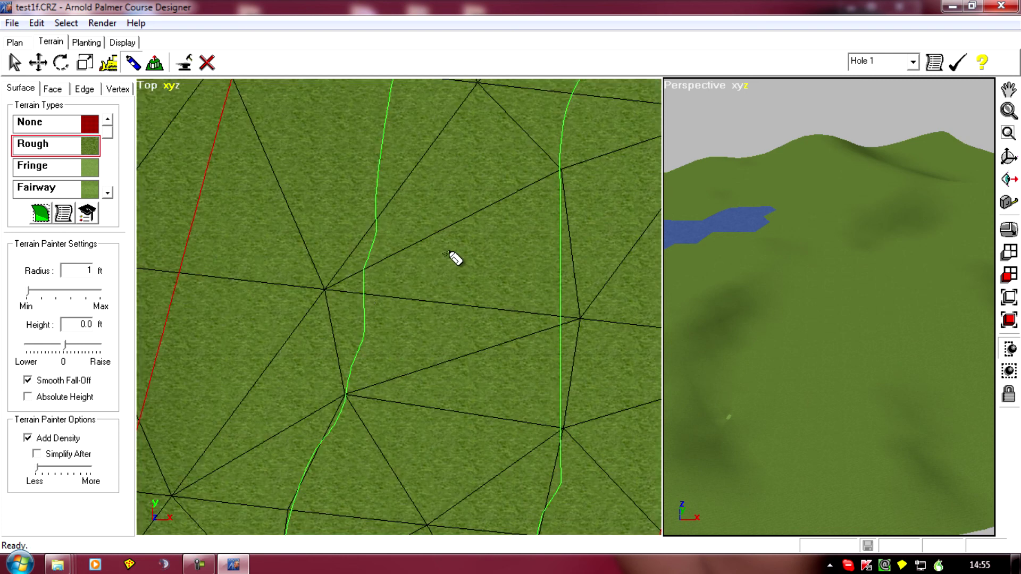
pyautogui.click(369, 294)
pyautogui.click(381, 155)
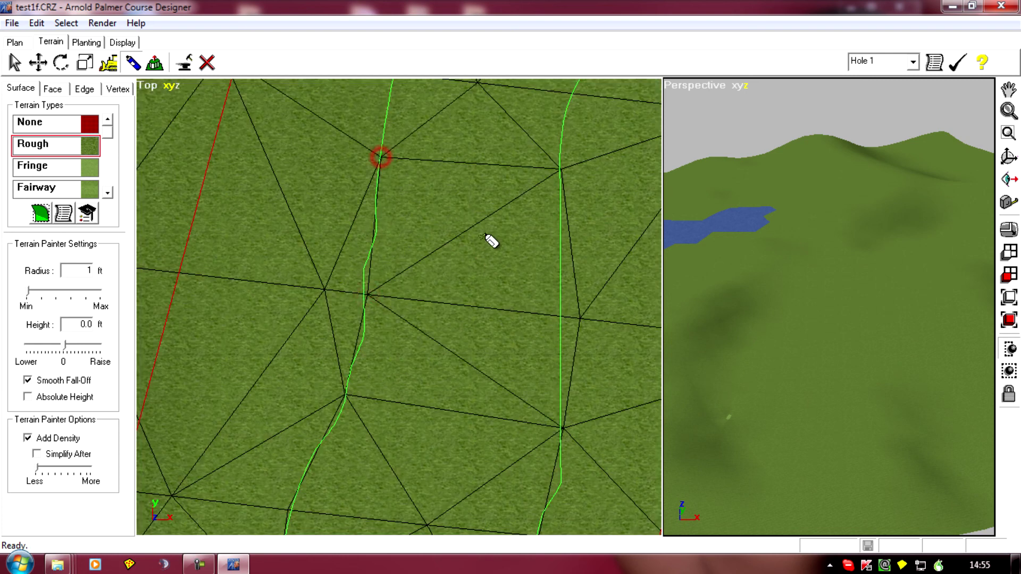
# Step: Place mesh points on both fairway edges at the start of the rightward bend, three on the left and two on the right
pyautogui.moveTo(490, 237); pyautogui.dragTo(445, 340, button='middle')
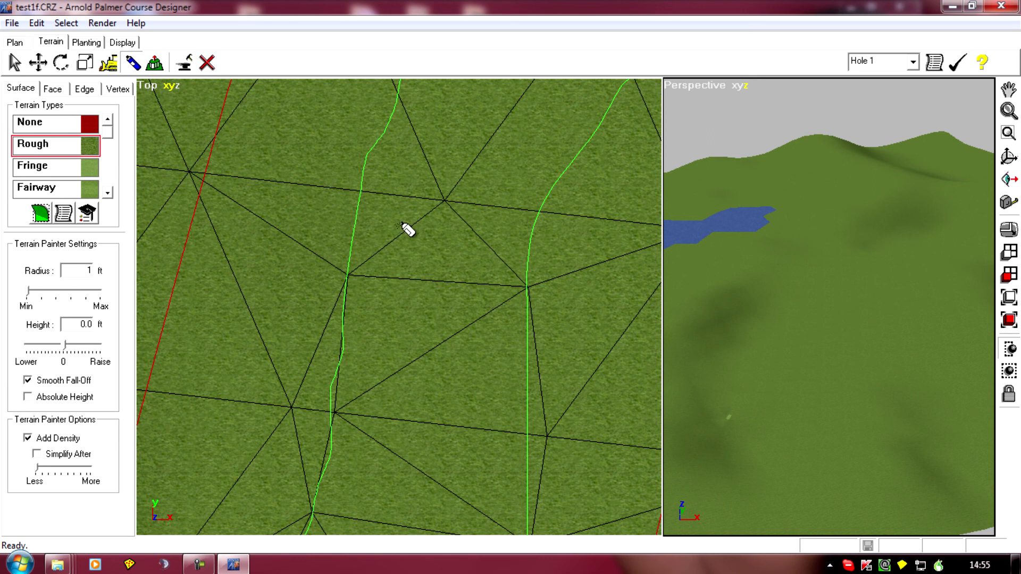
pyautogui.click(368, 158)
pyautogui.moveTo(456, 196); pyautogui.dragTo(408, 326, button='middle')
pyautogui.click(509, 307)
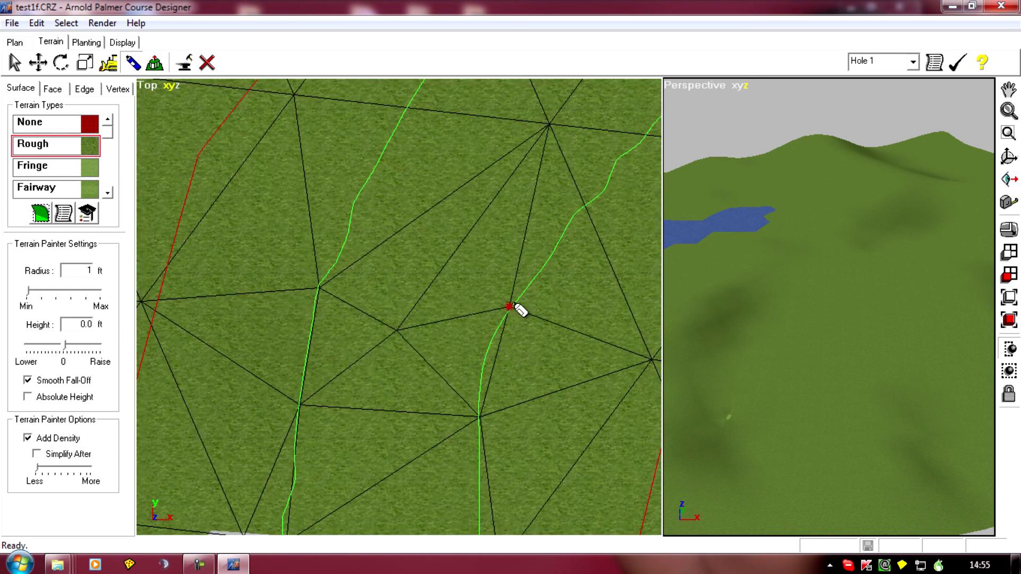
pyautogui.click(561, 238)
pyautogui.click(360, 192)
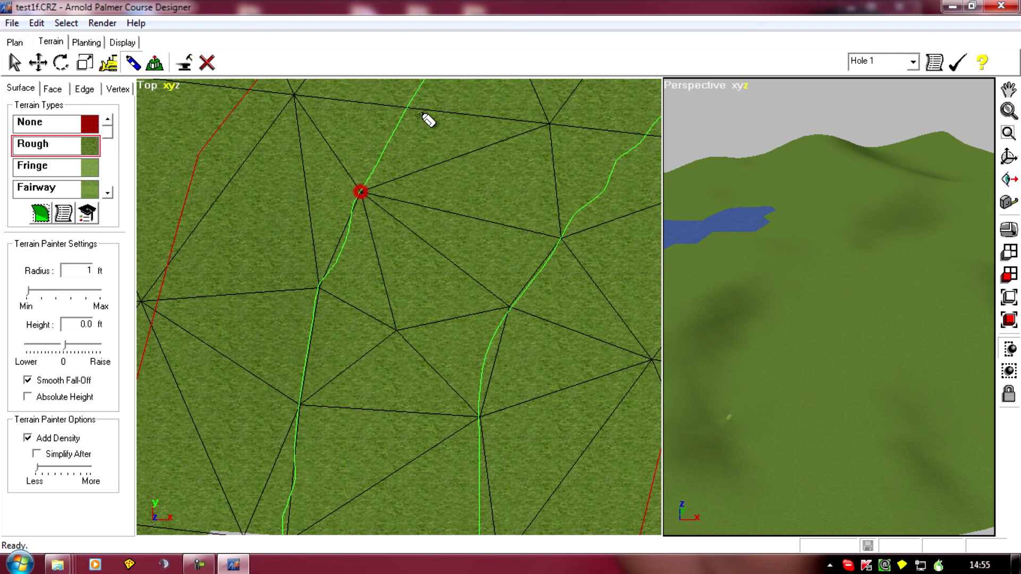
pyautogui.click(411, 96)
# Step: Add two mesh points on the inner right edge and two on the outer left edge through the fairway's bend
pyautogui.moveTo(421, 98); pyautogui.dragTo(477, 321, button='middle')
pyautogui.click(510, 288)
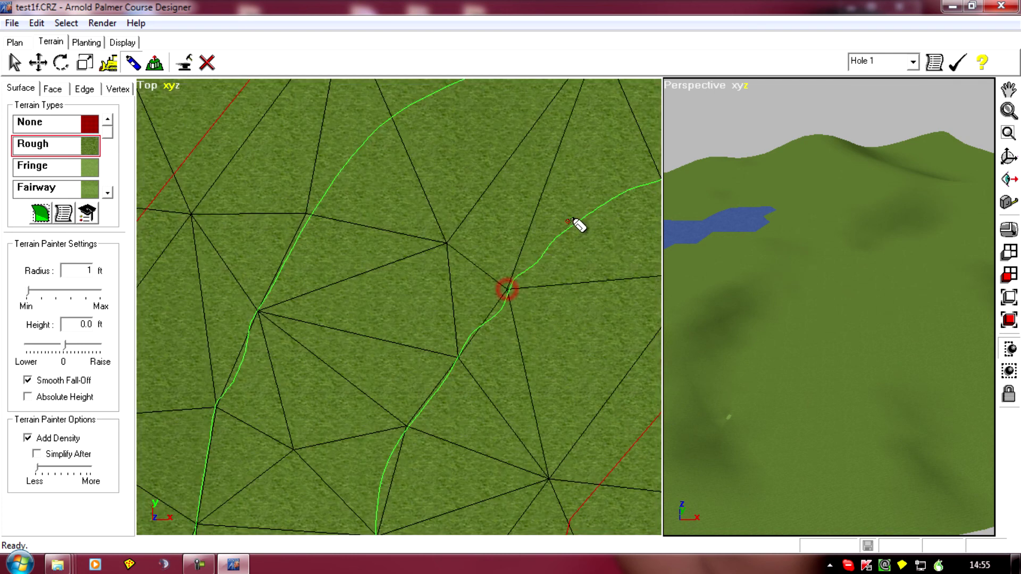
pyautogui.click(569, 221)
pyautogui.click(360, 149)
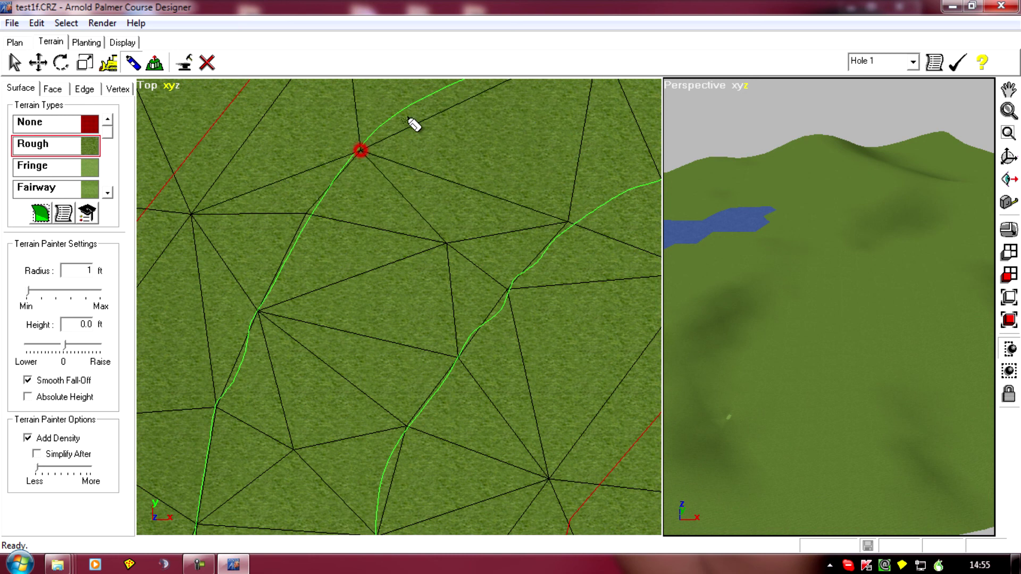
pyautogui.click(430, 96)
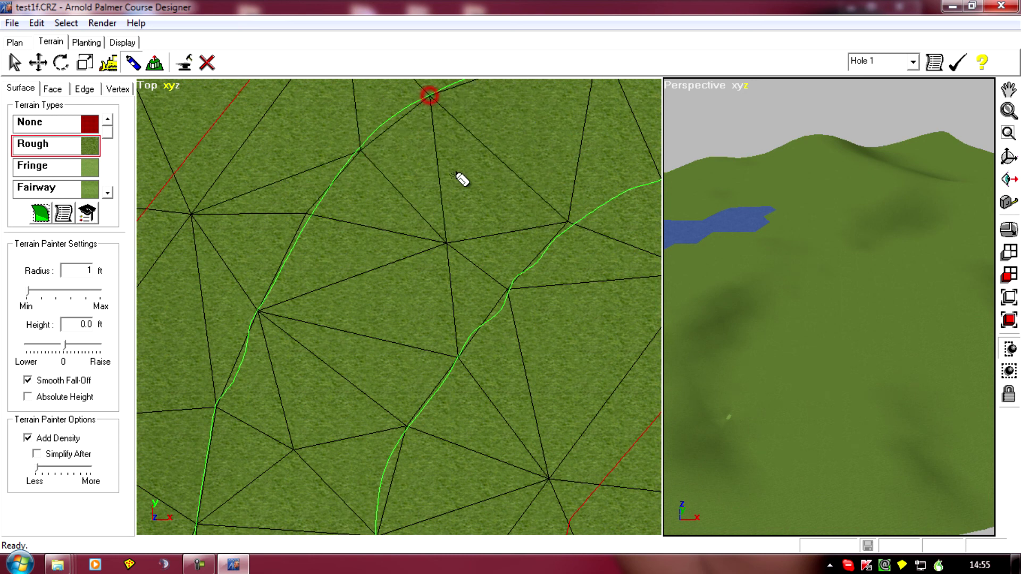
# Step: Add two mesh points on the right edge and one on the left edge of the diagonal fairway stretch past the bend
pyautogui.moveTo(460, 175); pyautogui.dragTo(303, 313, button='middle')
pyautogui.click(487, 321)
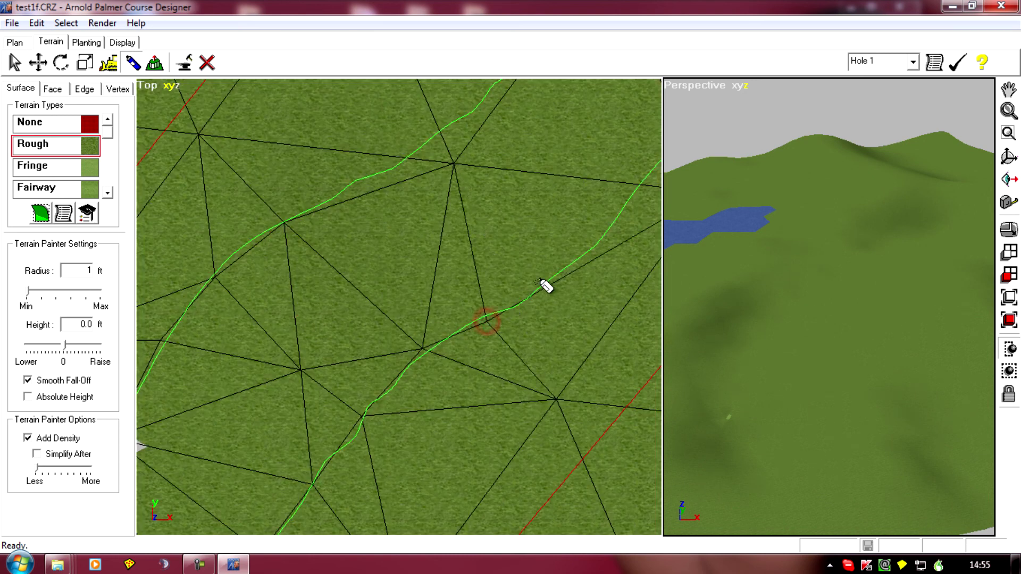
pyautogui.click(564, 273)
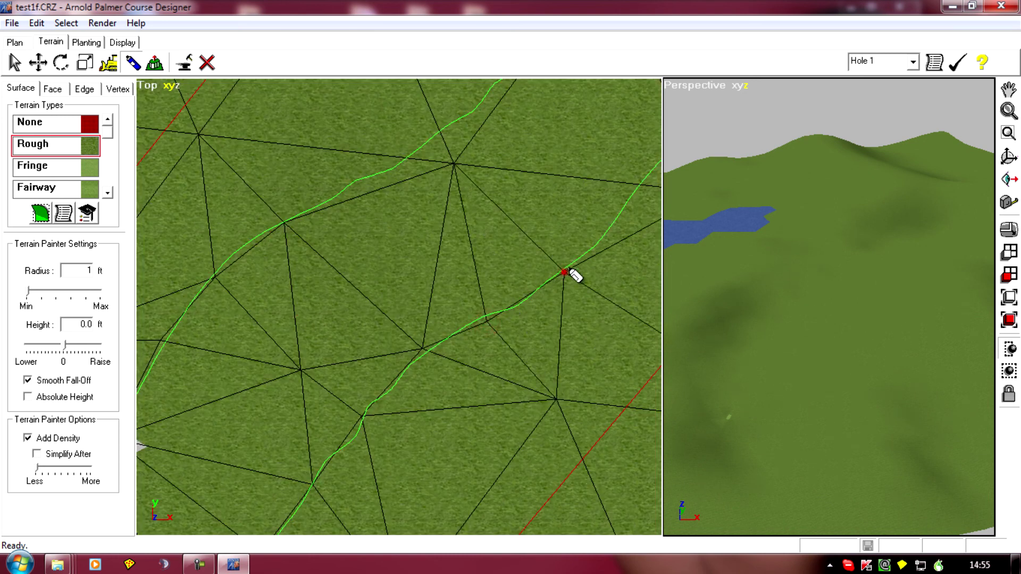
pyautogui.click(375, 181)
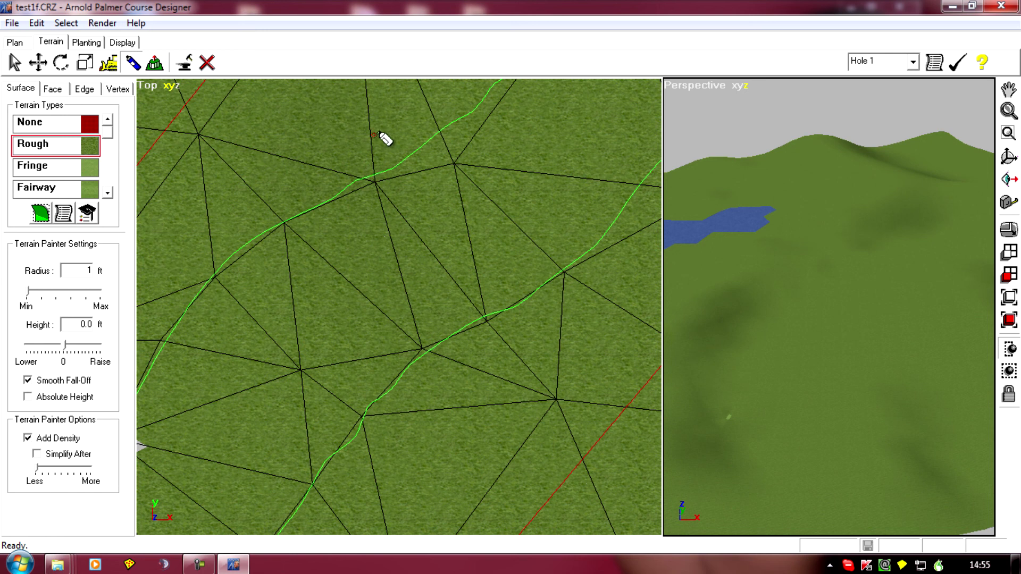
# Step: Extend the mesh points up both edges of the next diagonal fairway stretch, to where the right edge bulges outward
pyautogui.moveTo(467, 210); pyautogui.dragTo(353, 370, button='right')
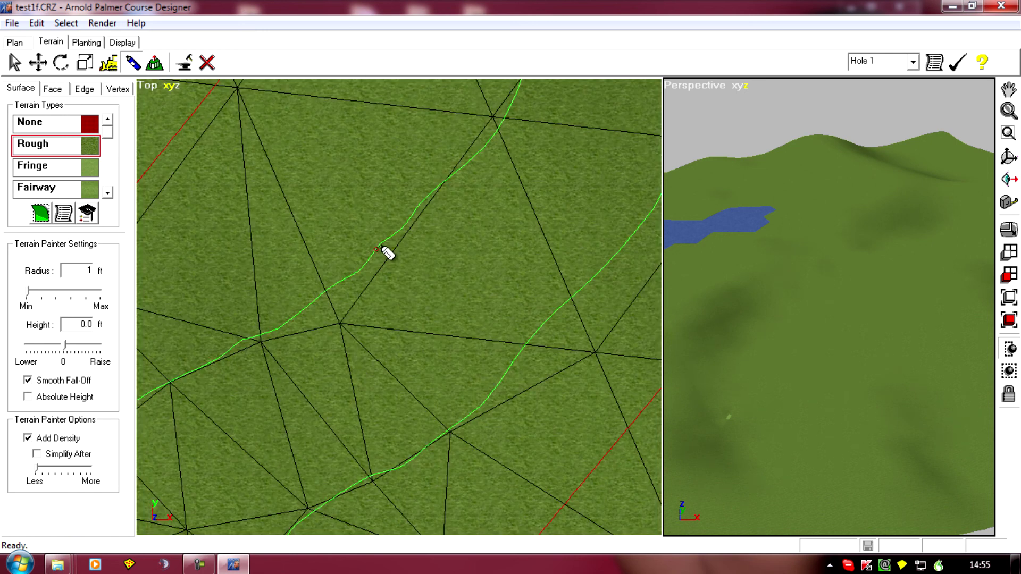
pyautogui.click(381, 242)
pyautogui.click(460, 166)
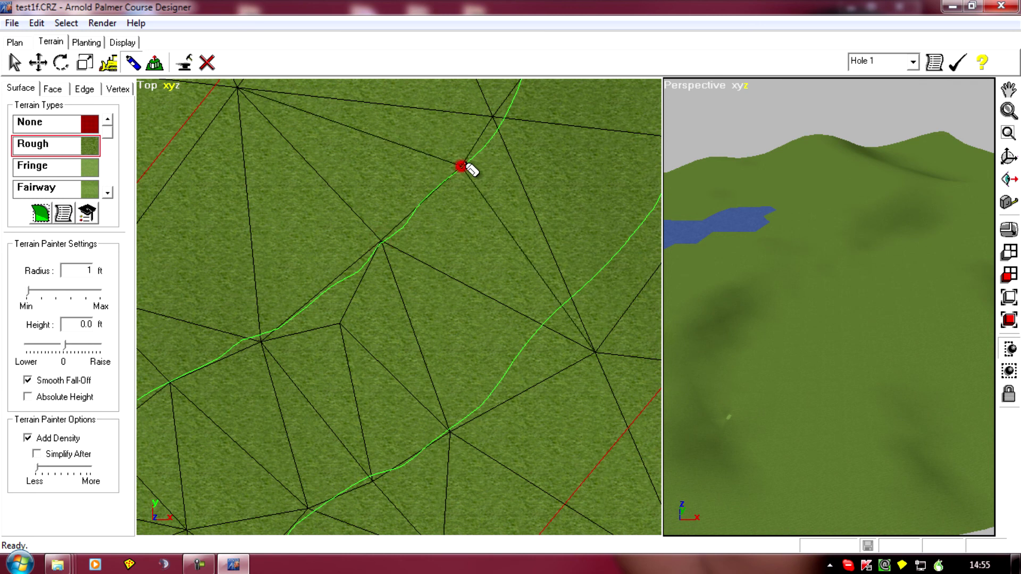
pyautogui.click(548, 321)
pyautogui.moveTo(513, 242); pyautogui.dragTo(401, 390, button='middle')
pyautogui.click(523, 383)
pyautogui.click(595, 292)
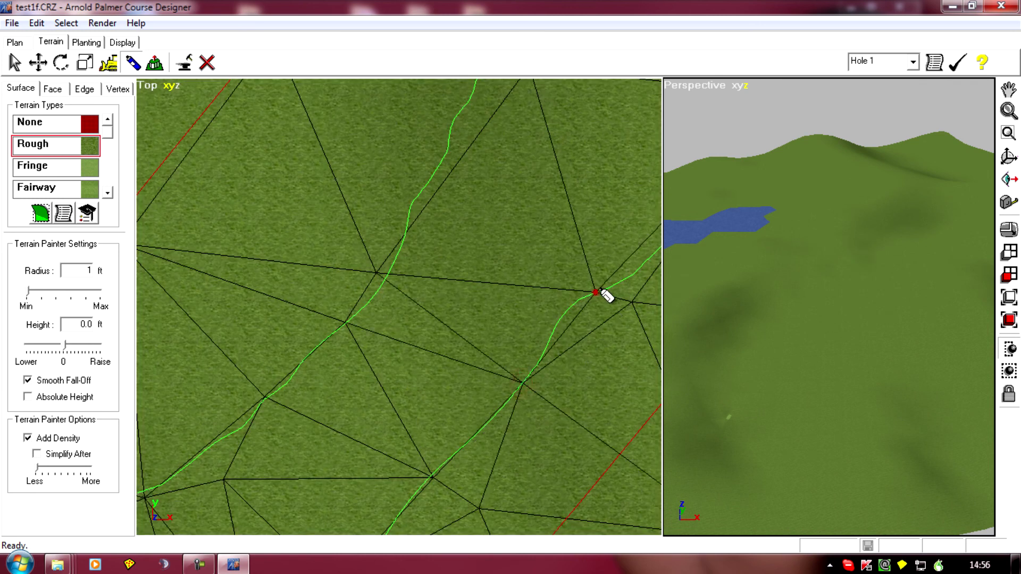
# Step: Add three mesh points on the left edge and two on the right edge of the fairway where the right edge bulges outward
pyautogui.click(419, 187)
pyautogui.moveTo(561, 267); pyautogui.dragTo(452, 399, button='middle')
pyautogui.click(350, 233)
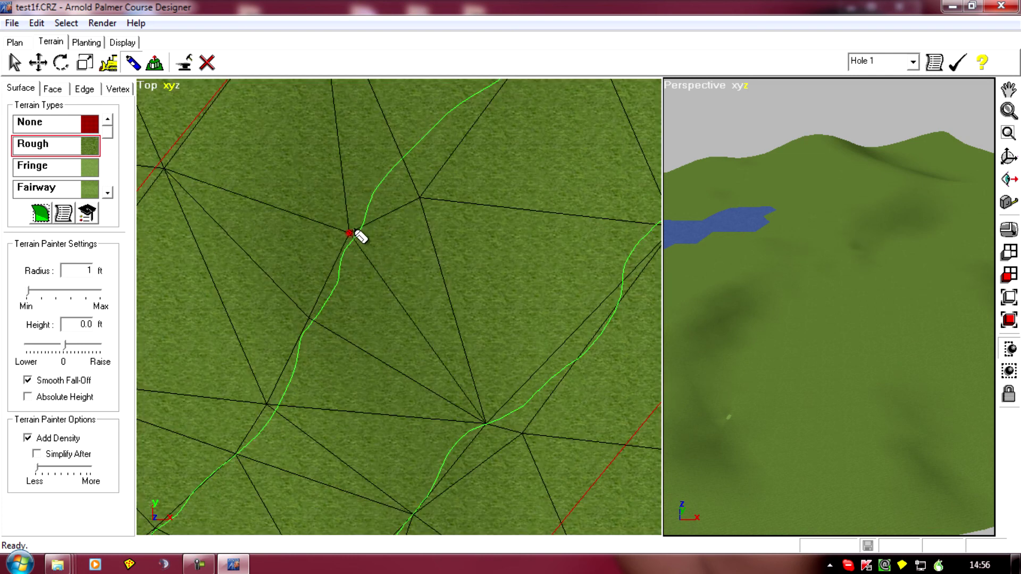
pyautogui.click(404, 149)
pyautogui.click(546, 382)
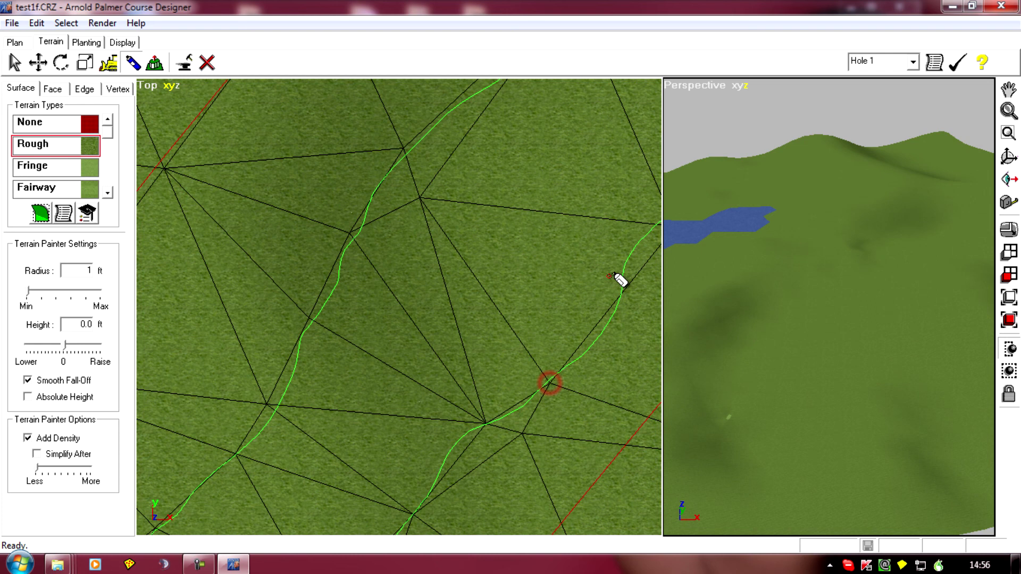
pyautogui.click(623, 295)
pyautogui.moveTo(572, 260); pyautogui.dragTo(313, 358, button='middle')
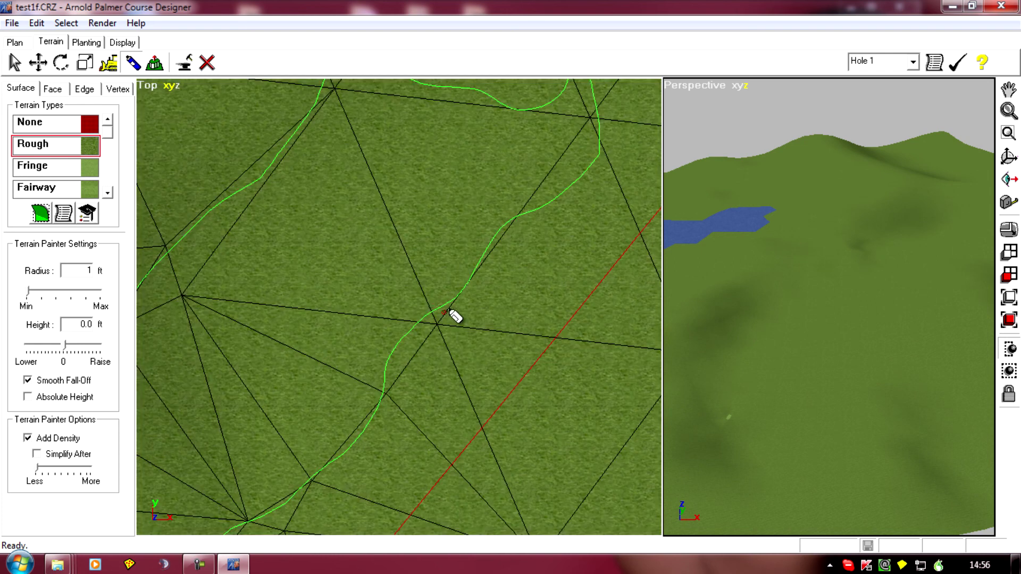
pyautogui.click(440, 308)
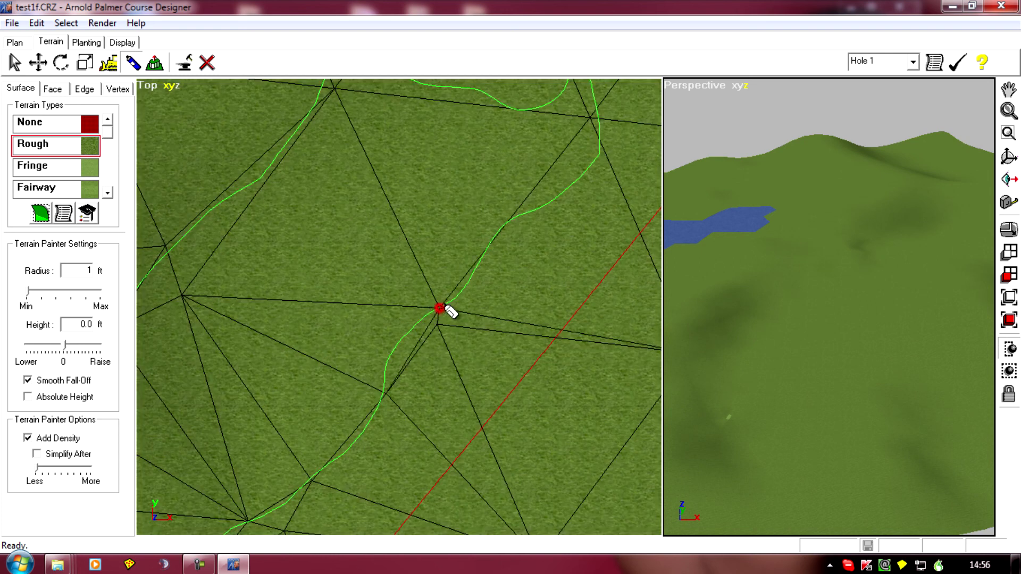
pyautogui.click(36, 23)
pyautogui.click(79, 38)
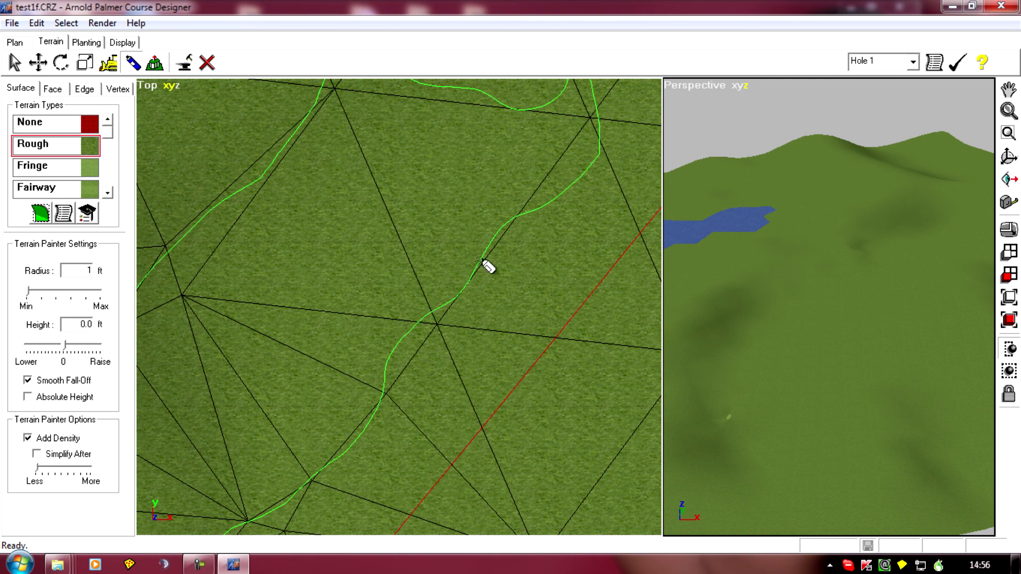
# Step: Add two mesh points on the right edge and two on the left edge of the fairway just short of the green
pyautogui.click(496, 241)
pyautogui.click(595, 158)
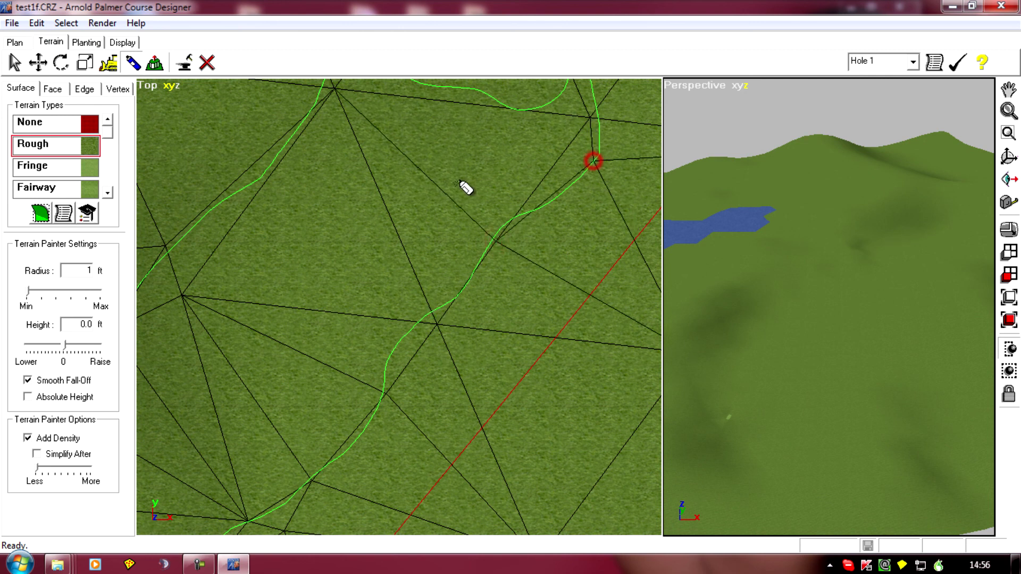
pyautogui.click(233, 200)
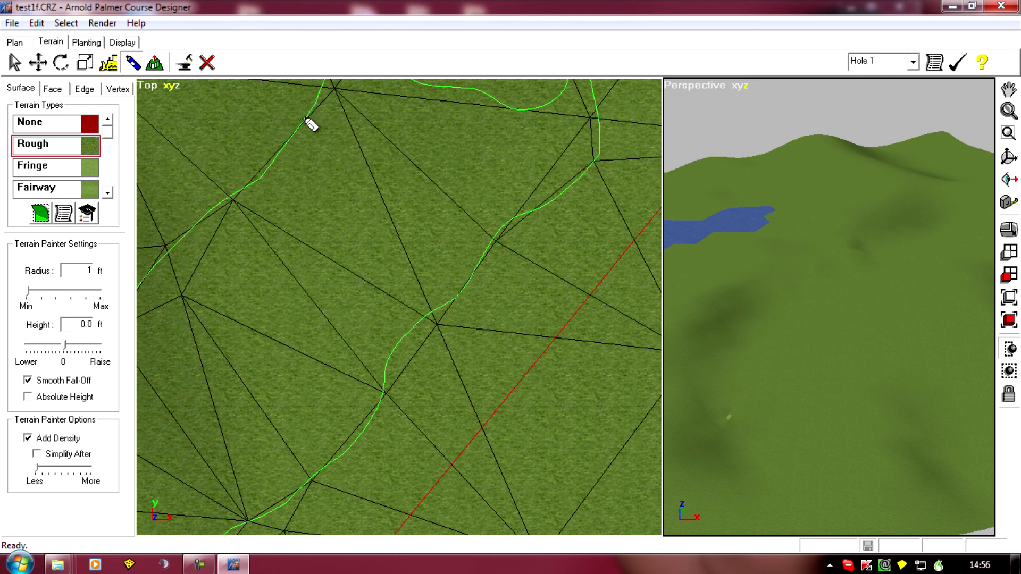
pyautogui.click(296, 127)
# Step: Place eight mesh points along the rounded fairway outline enclosing the green, working from its right side over the far end to the left
pyautogui.moveTo(296, 126); pyautogui.dragTo(360, 343, button='middle')
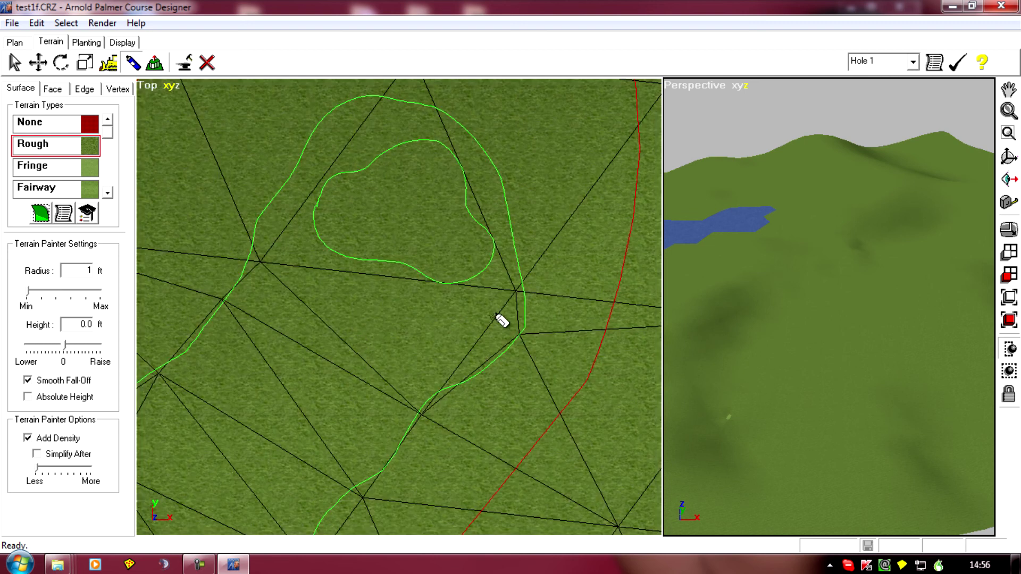
pyautogui.click(523, 242)
pyautogui.click(504, 179)
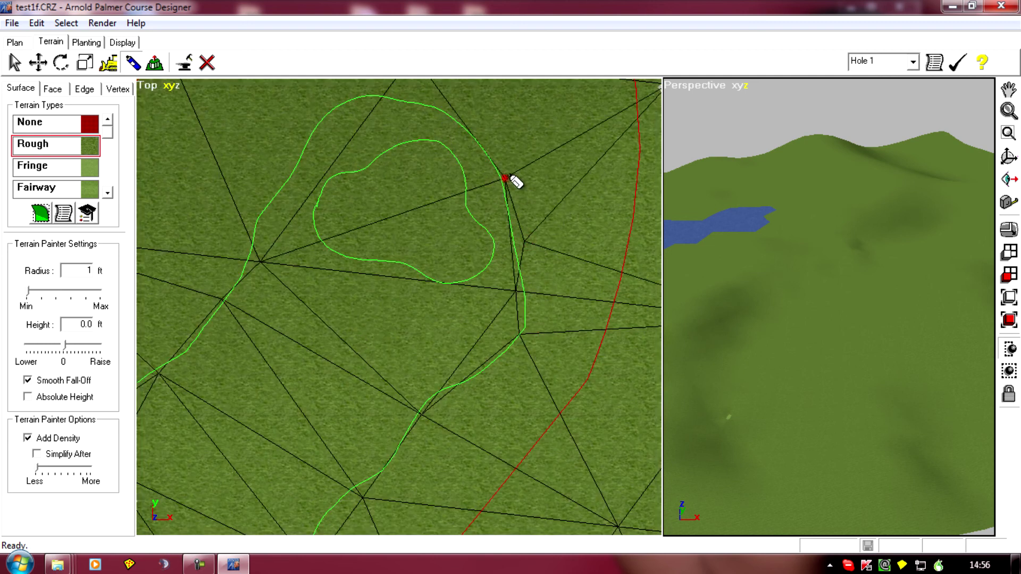
pyautogui.click(472, 129)
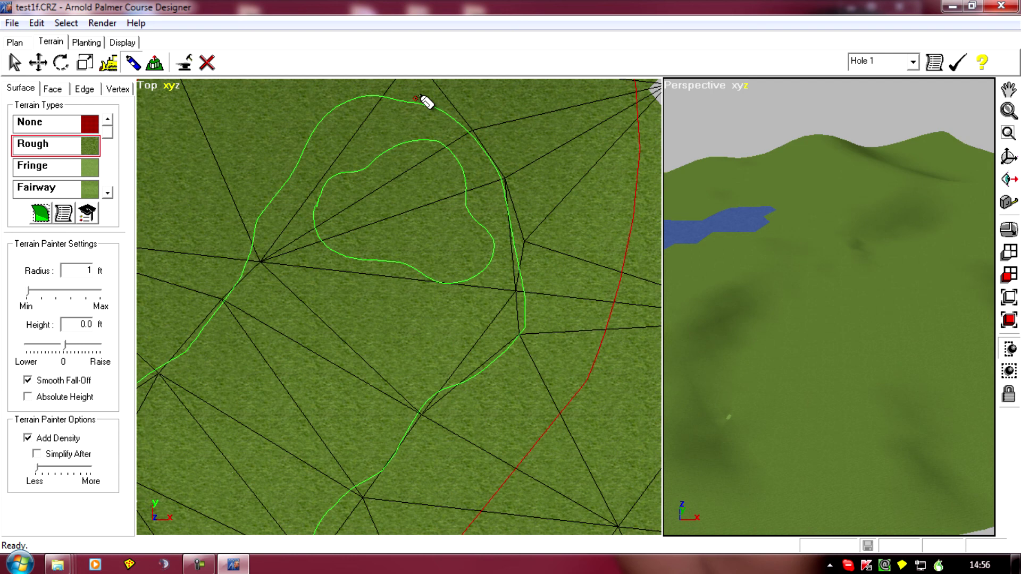
pyautogui.click(415, 97)
pyautogui.click(353, 99)
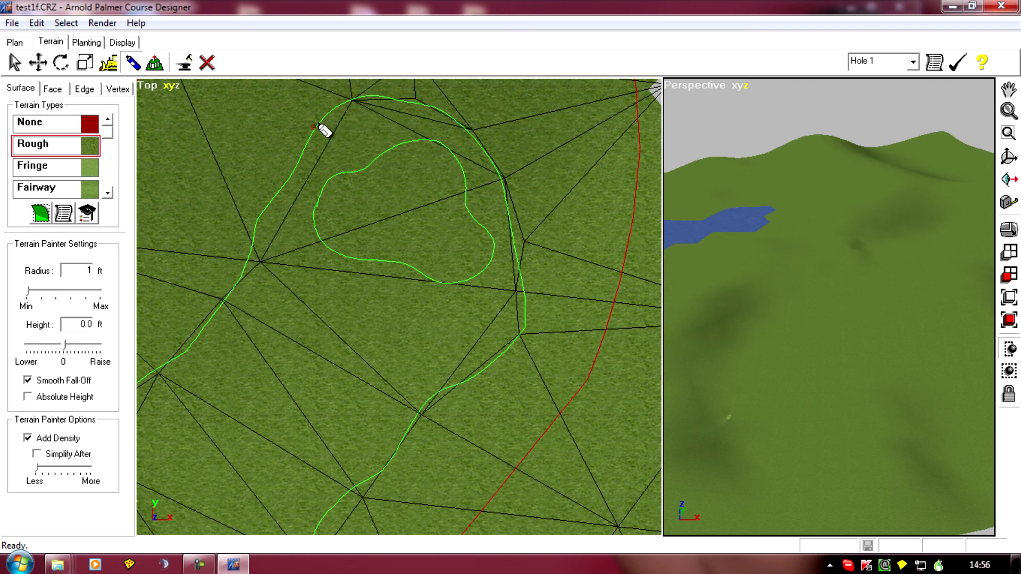
pyautogui.click(313, 126)
pyautogui.click(287, 178)
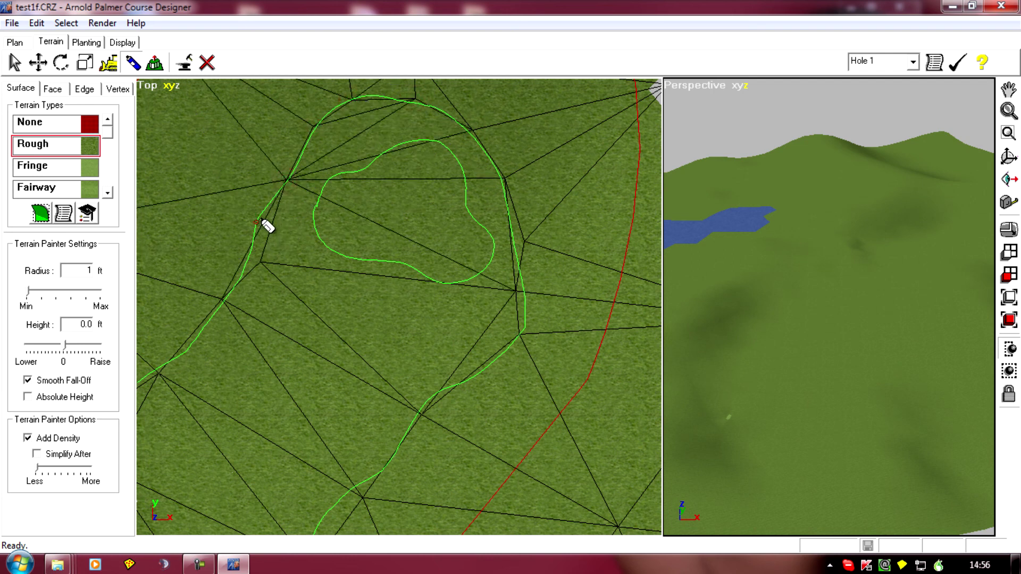
pyautogui.click(256, 221)
# Step: Add four mesh points down the middle of the fairway on the diagonal stretch leading back from the green
pyautogui.moveTo(315, 354); pyautogui.dragTo(328, 330, button='right')
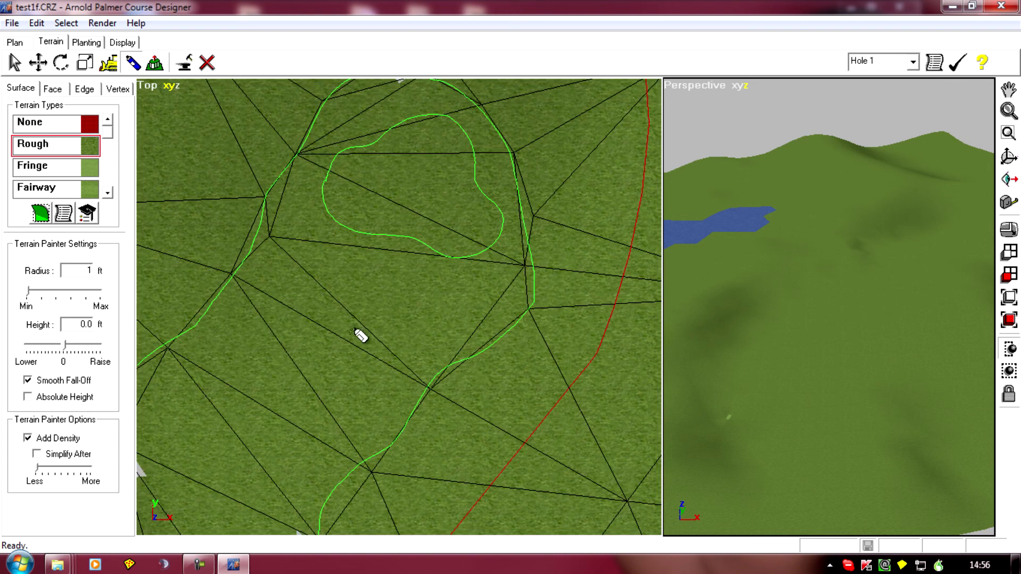
pyautogui.moveTo(360, 335); pyautogui.dragTo(413, 349, button='right')
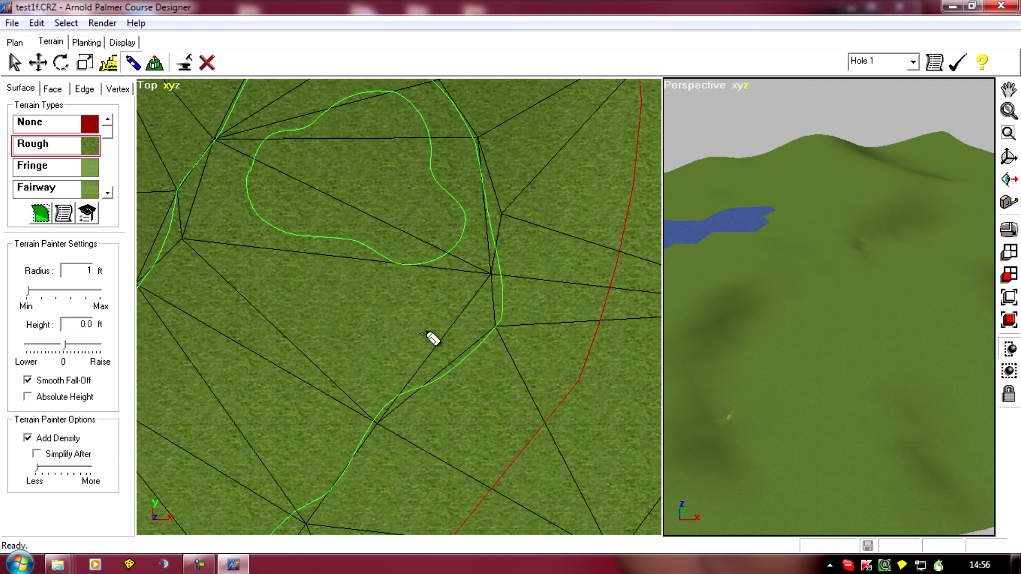
pyautogui.moveTo(280, 338); pyautogui.dragTo(380, 302, button='right')
pyautogui.scroll(-3, 375, 370)
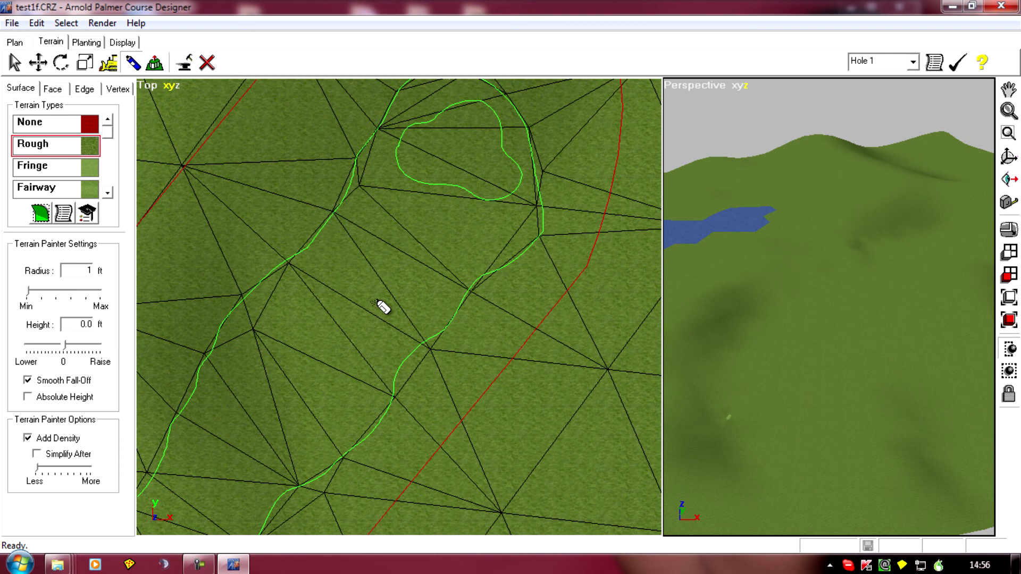
pyautogui.scroll(-1, 377, 315)
pyautogui.moveTo(408, 430); pyautogui.dragTo(469, 401, button='right')
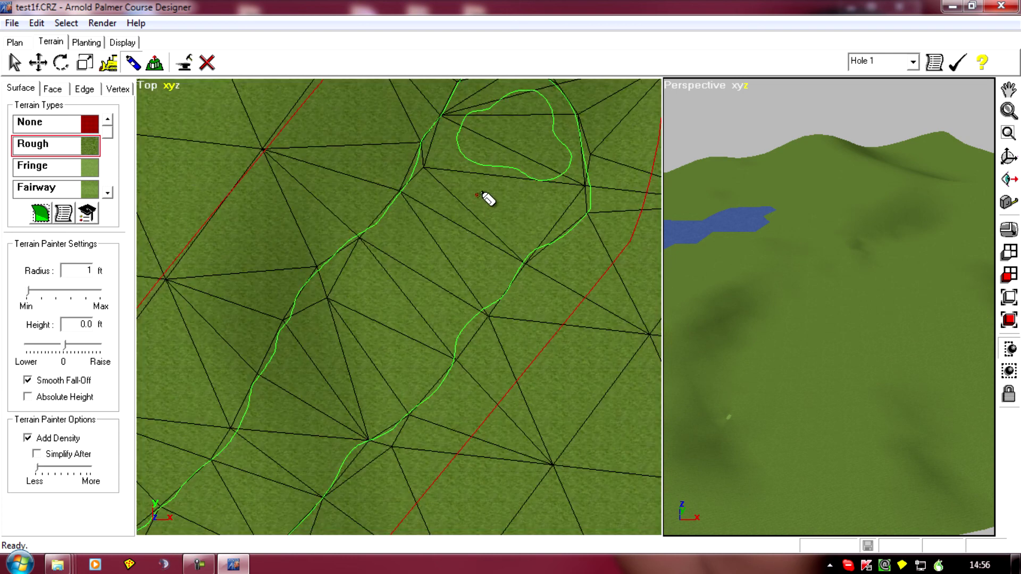
pyautogui.click(464, 226)
pyautogui.click(402, 305)
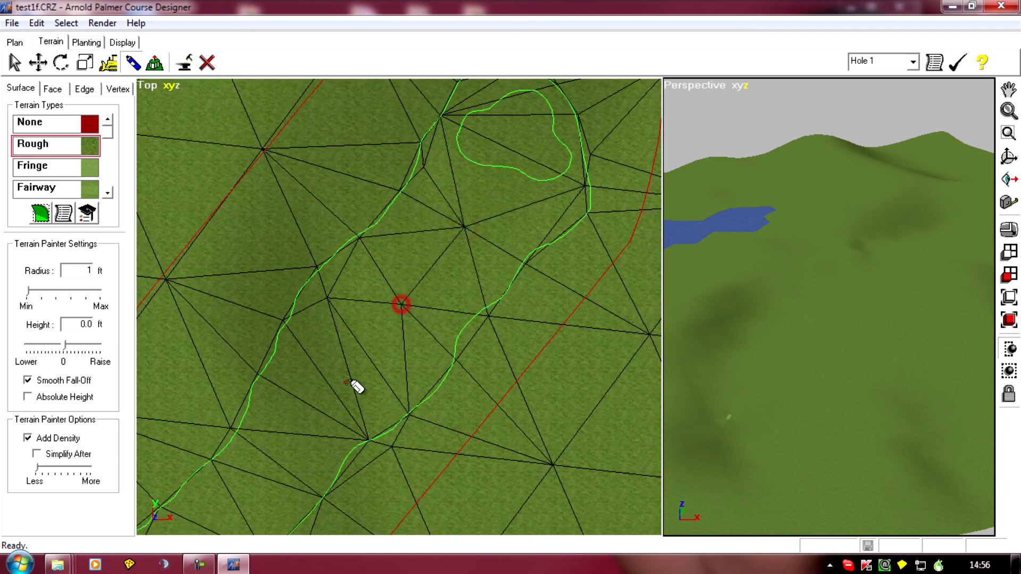
pyautogui.click(338, 382)
pyautogui.click(276, 464)
# Step: Continue the interior mesh points down the fairway's middle with four more, from the lower diagonal stretch into the bend
pyautogui.moveTo(276, 464); pyautogui.dragTo(488, 183, button='right')
pyautogui.click(392, 240)
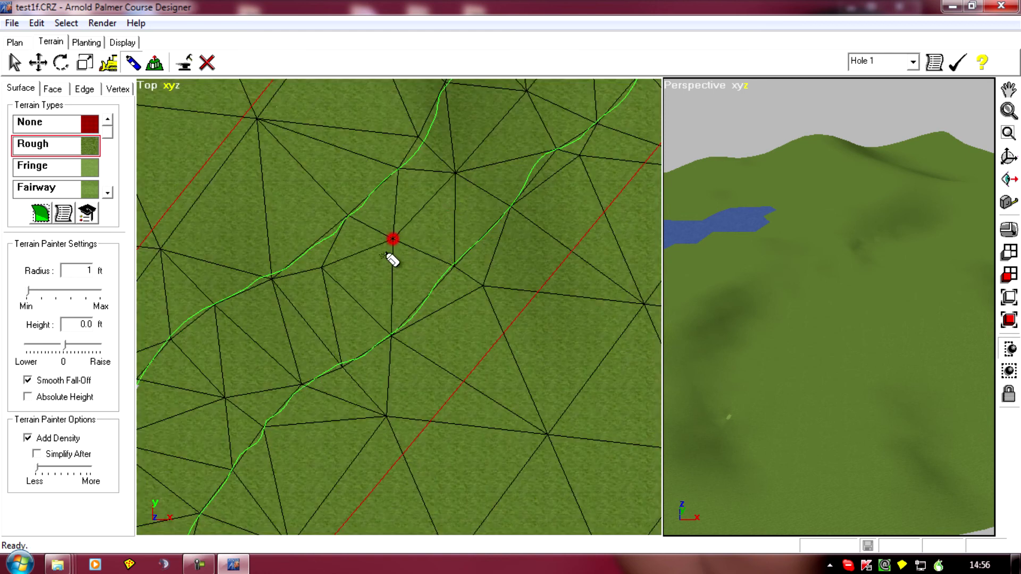
pyautogui.click(333, 314)
pyautogui.click(267, 346)
pyautogui.moveTo(348, 413); pyautogui.dragTo(541, 330, button='right')
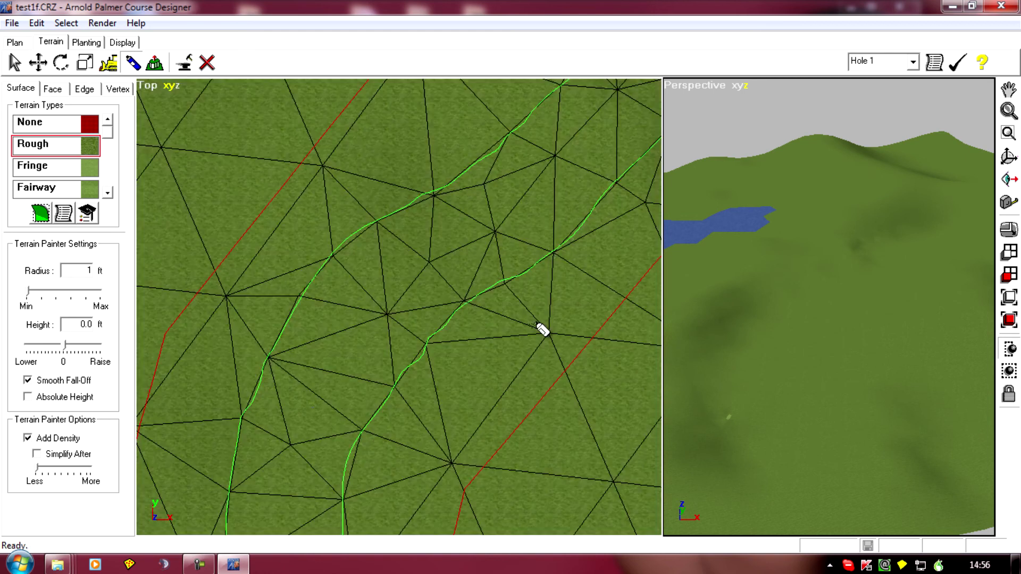
pyautogui.click(331, 378)
# Step: Place five interior mesh points down the middle of the fairway's straighter stretch below the bend
pyautogui.moveTo(308, 479); pyautogui.dragTo(505, 188, button='right')
pyautogui.click(366, 294)
pyautogui.click(367, 365)
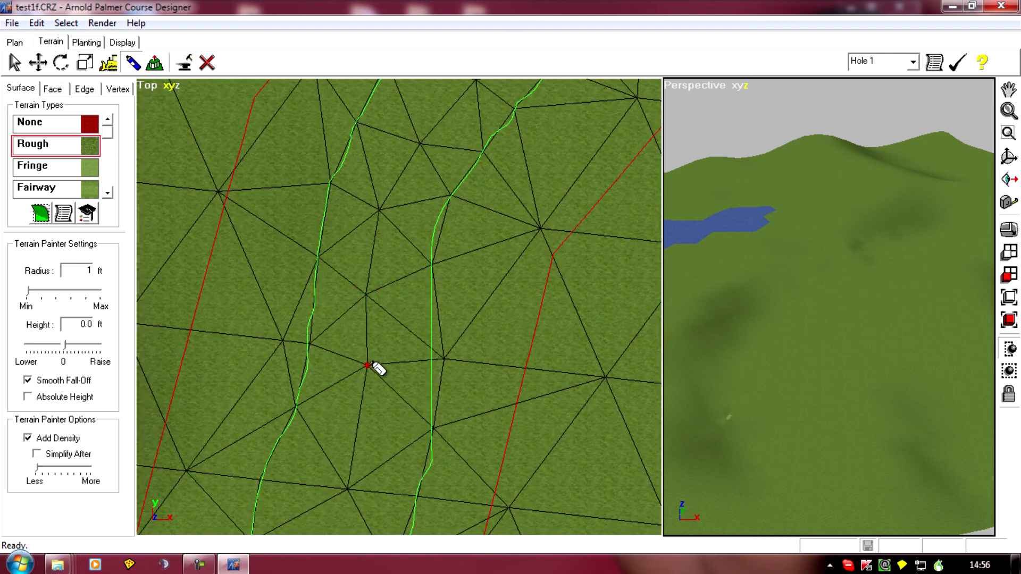
pyautogui.click(355, 435)
pyautogui.moveTo(401, 456)
pyautogui.mouseDown(button='right')
pyautogui.moveTo(626, 120)
pyautogui.moveTo(420, 355)
pyautogui.mouseUp(button='right')
pyautogui.click(374, 301)
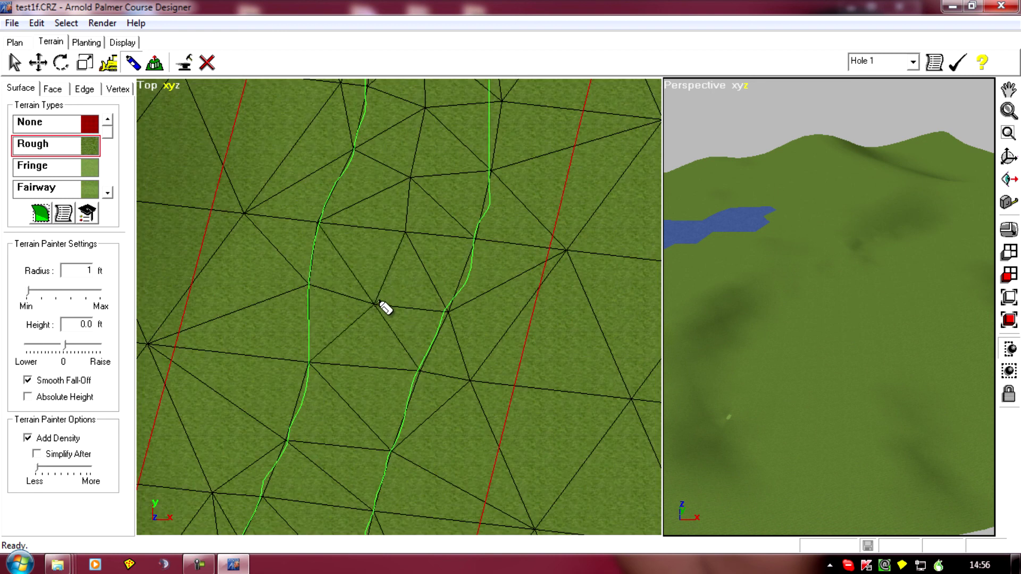
pyautogui.click(353, 392)
# Step: Place five more interior mesh points down the fairway's middle, finishing inside its rounded end nearest the tee
pyautogui.moveTo(359, 392); pyautogui.dragTo(627, 221, button='right')
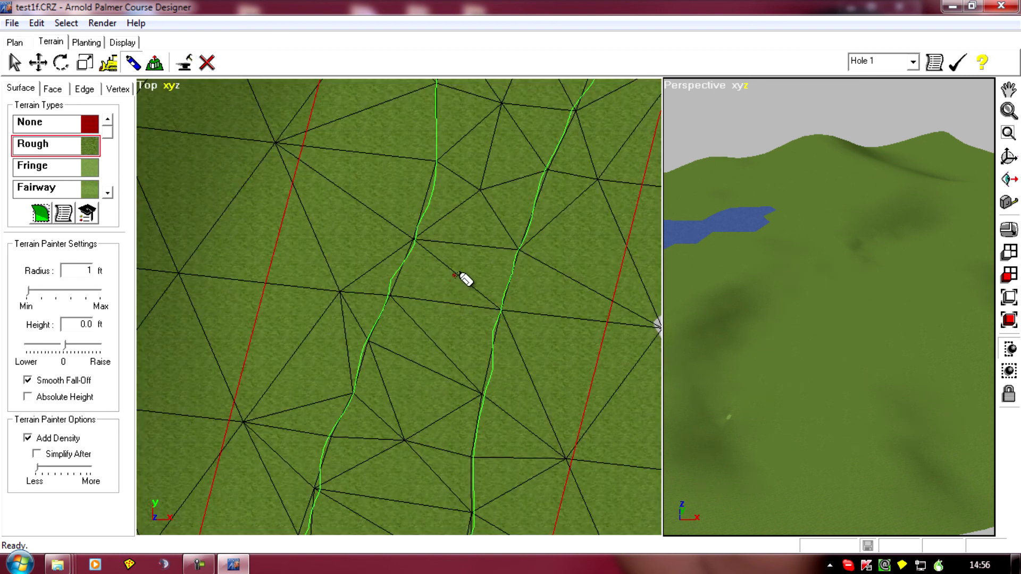
pyautogui.click(454, 275)
pyautogui.click(440, 336)
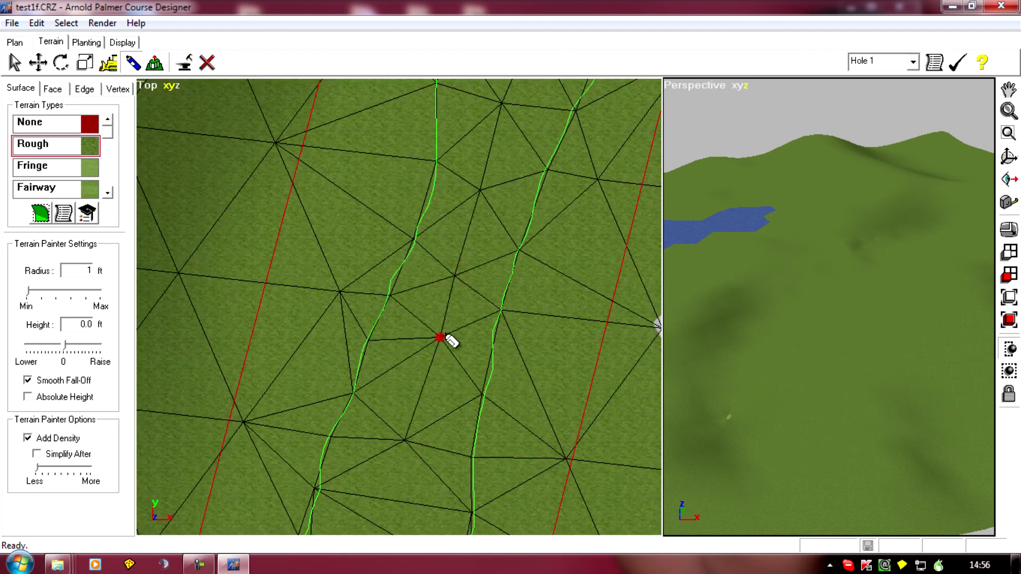
pyautogui.click(413, 389)
pyautogui.click(397, 506)
pyautogui.moveTo(396, 508); pyautogui.dragTo(316, 163, button='right')
pyautogui.click(405, 374)
# Step: Switch to face editing and select all mesh faces inside the fairway outline at its rounded end nearest the tee
pyautogui.scroll(-2, 307, 291)
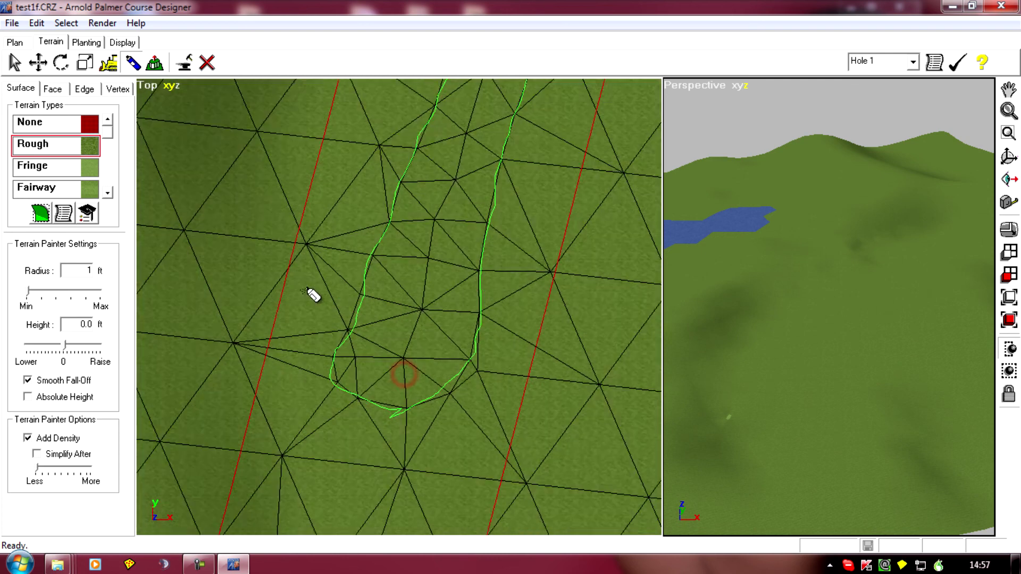
pyautogui.moveTo(300, 253)
pyautogui.mouseDown(button='right')
pyautogui.moveTo(288, 341)
pyautogui.moveTo(297, 342)
pyautogui.mouseUp(button='right')
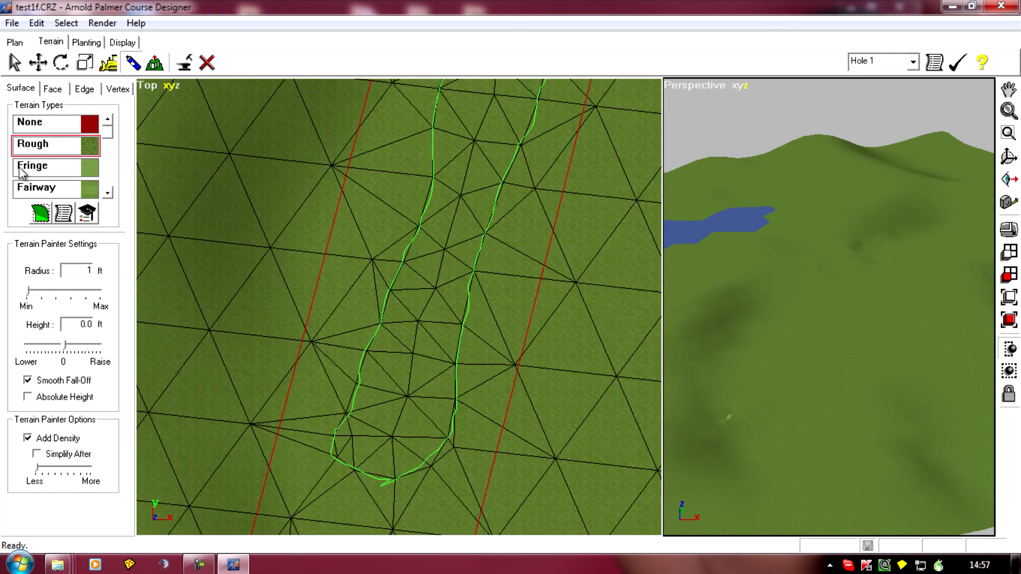
pyautogui.click(53, 88)
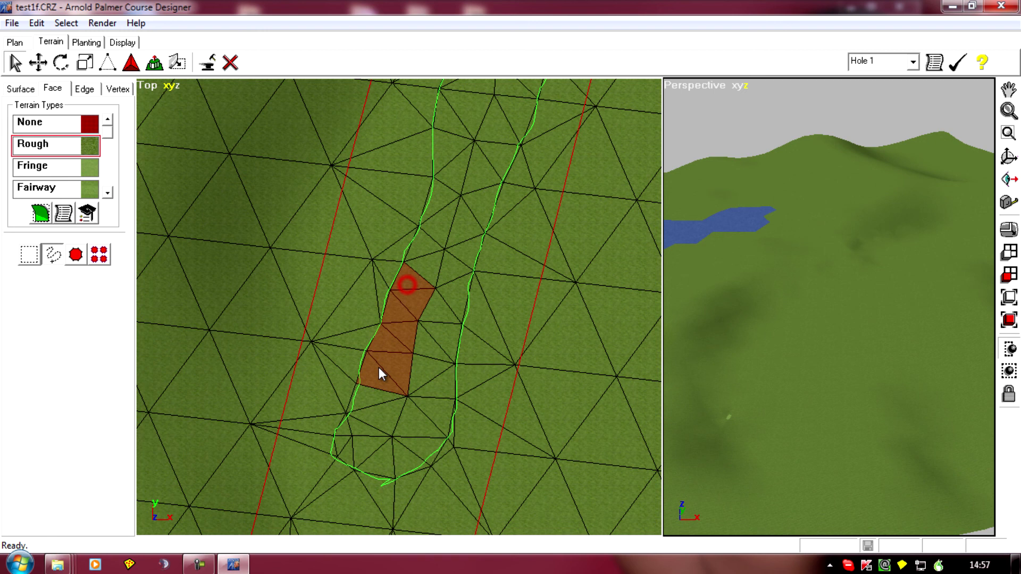
pyautogui.moveTo(378, 368); pyautogui.dragTo(362, 415)
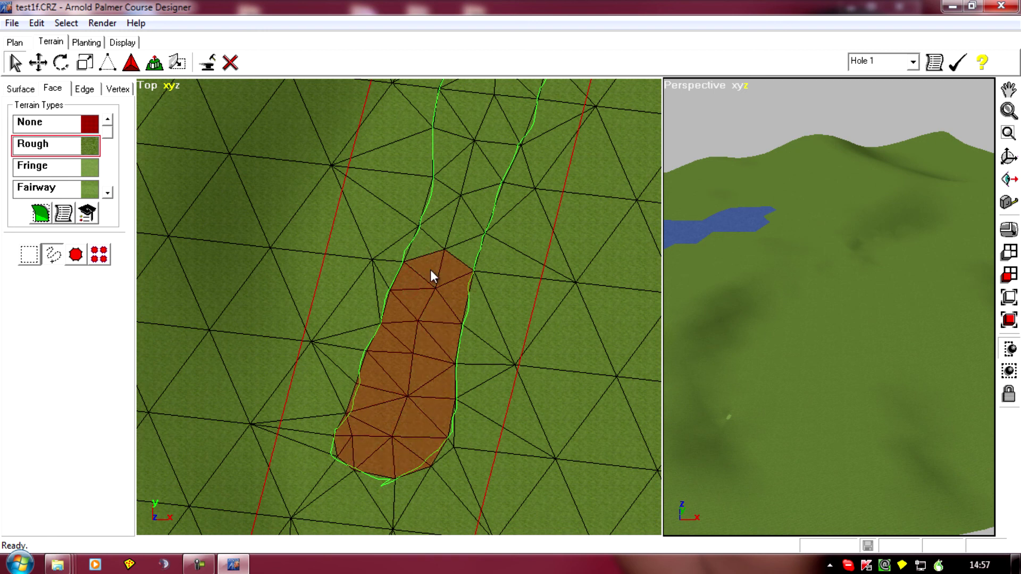
# Step: Extend the face selection up the fairway's straighter stretch, covering both sides up to the start of the rightward bend
pyautogui.moveTo(426, 221); pyautogui.dragTo(294, 146, button='middle')
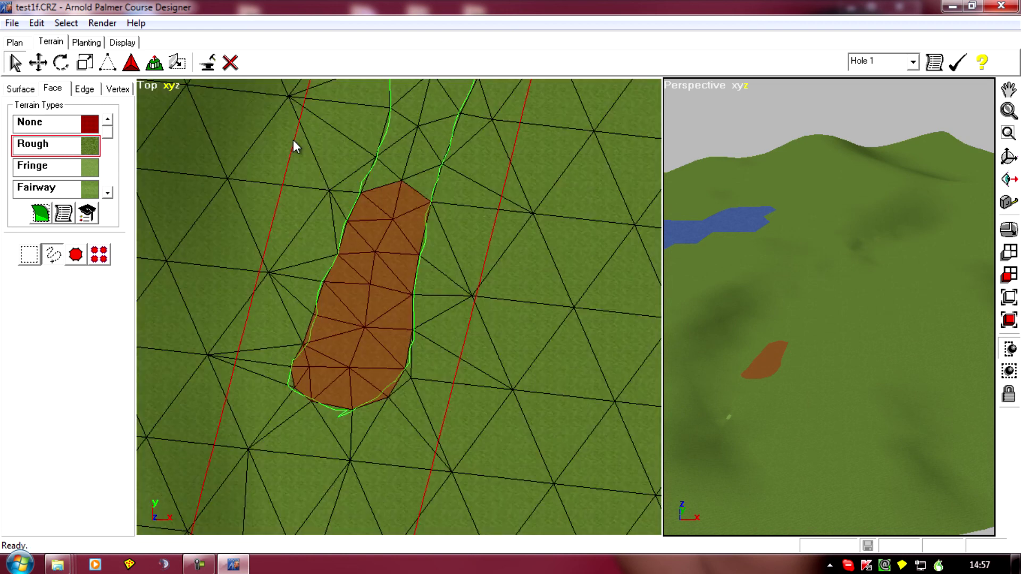
pyautogui.scroll(3, 289, 242)
pyautogui.moveTo(251, 190); pyautogui.dragTo(256, 410, button='middle')
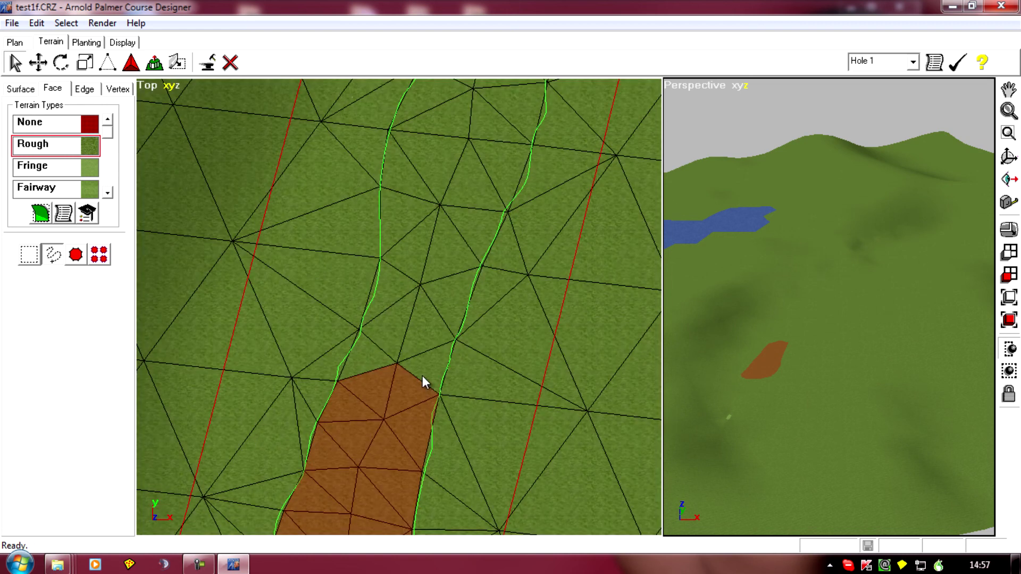
pyautogui.moveTo(425, 358)
pyautogui.mouseDown()
pyautogui.moveTo(457, 162)
pyautogui.moveTo(384, 356)
pyautogui.mouseUp()
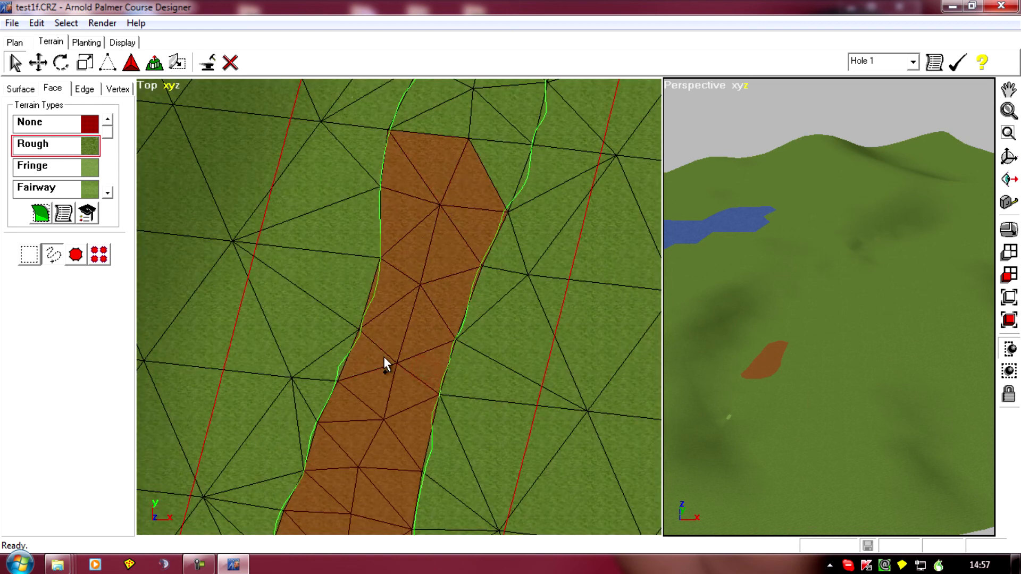
pyautogui.moveTo(319, 228); pyautogui.dragTo(245, 368, button='middle')
pyautogui.moveTo(433, 342)
pyautogui.mouseDown()
pyautogui.moveTo(445, 193)
pyautogui.moveTo(421, 134)
pyautogui.moveTo(381, 302)
pyautogui.mouseUp()
# Step: Extend the face selection through the rightward bend and along the diagonal fairway stretch beyond it
pyautogui.moveTo(269, 169); pyautogui.dragTo(234, 440, button='middle')
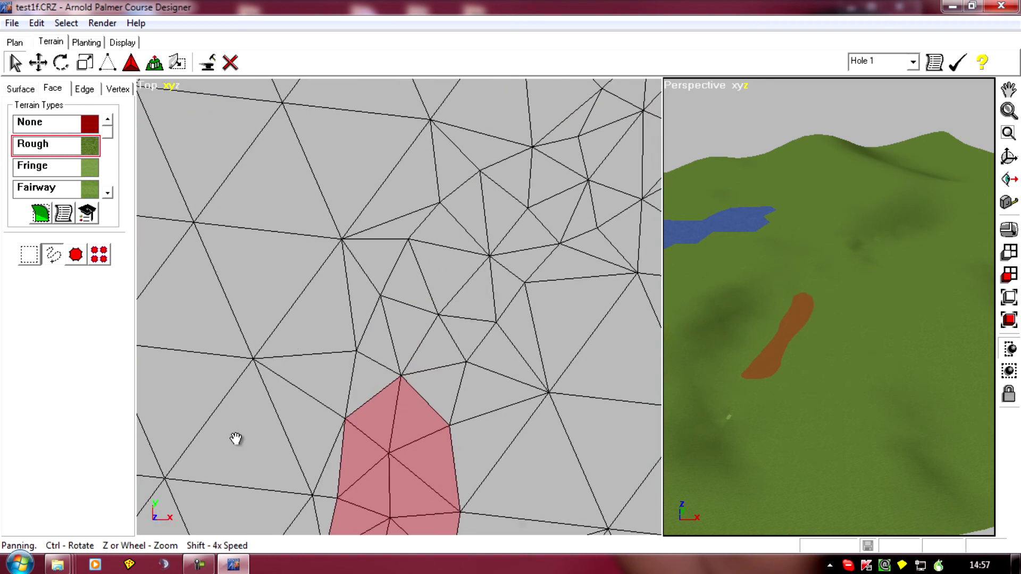
pyautogui.moveTo(432, 356)
pyautogui.mouseDown()
pyautogui.moveTo(531, 230)
pyautogui.moveTo(626, 190)
pyautogui.mouseUp()
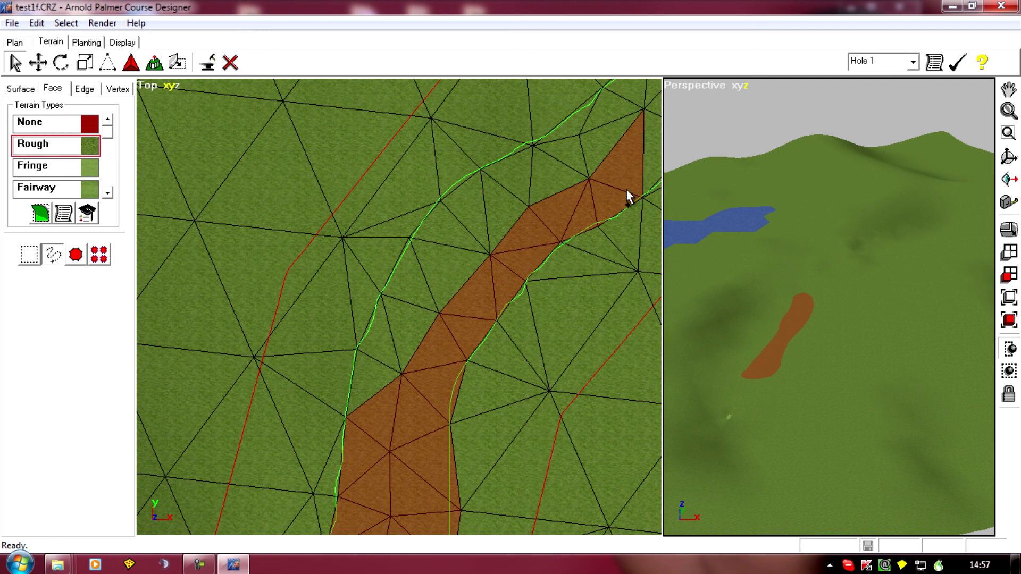
pyautogui.moveTo(552, 204); pyautogui.dragTo(389, 372)
pyautogui.moveTo(490, 244); pyautogui.dragTo(615, 152)
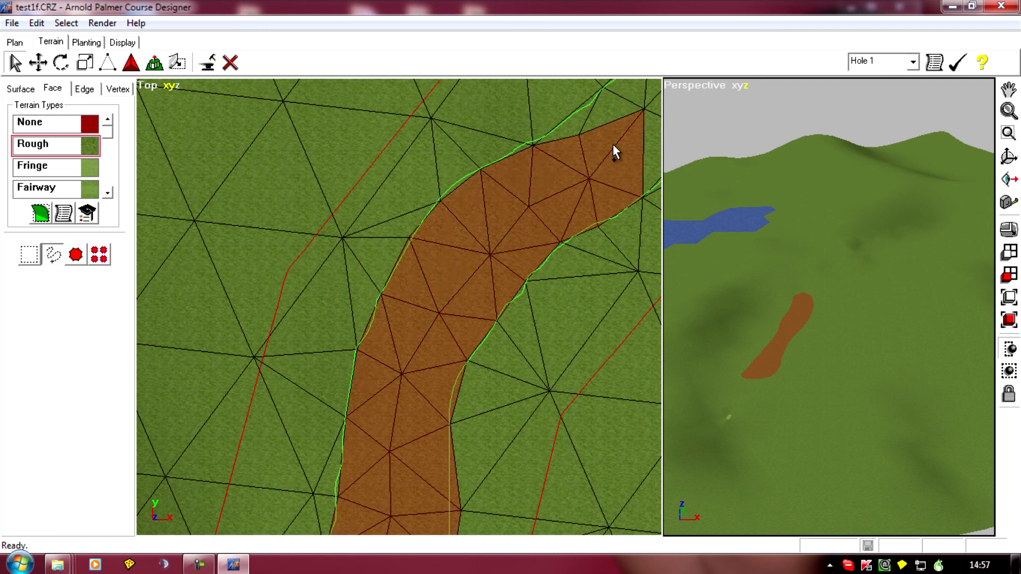
pyautogui.moveTo(570, 132); pyautogui.dragTo(273, 371, button='middle')
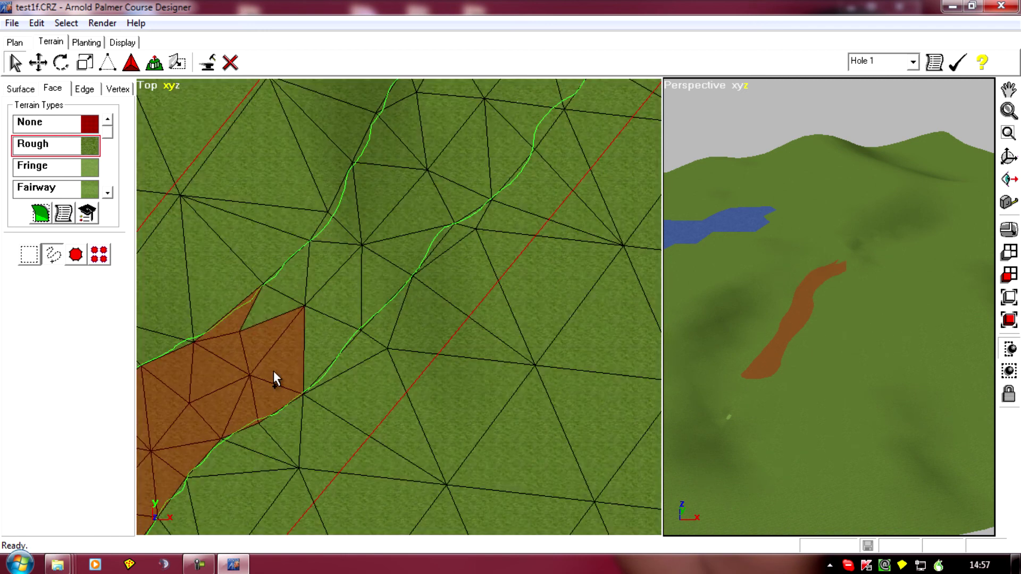
pyautogui.moveTo(263, 305)
pyautogui.mouseDown()
pyautogui.moveTo(413, 124)
pyautogui.moveTo(437, 203)
pyautogui.moveTo(298, 347)
pyautogui.mouseUp()
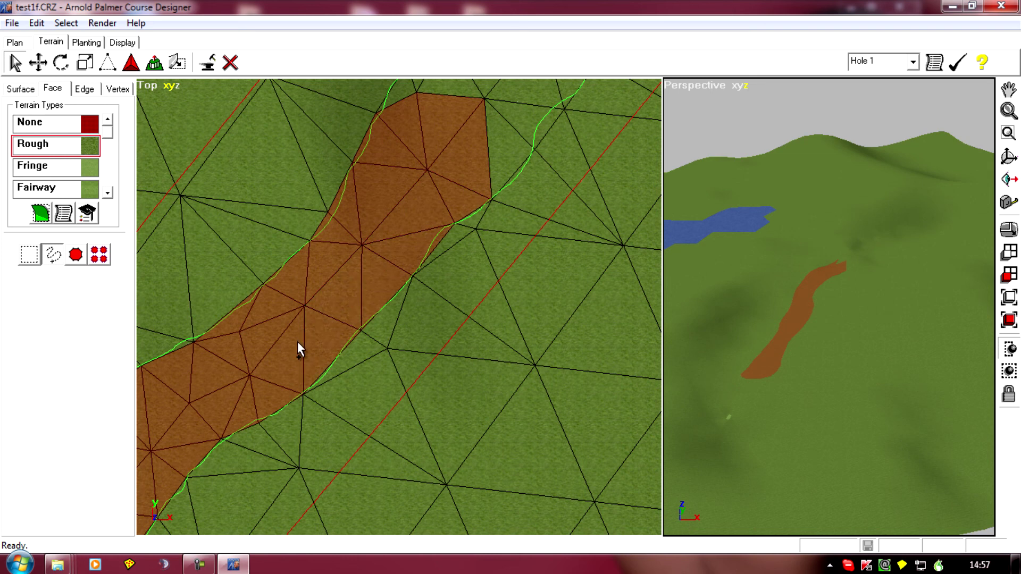
# Step: Extend the face selection along the last fairway stretch and around the green, up to the fairway's rounded far end
pyautogui.moveTo(282, 157); pyautogui.dragTo(257, 384, button='middle')
pyautogui.moveTo(468, 367); pyautogui.dragTo(563, 253)
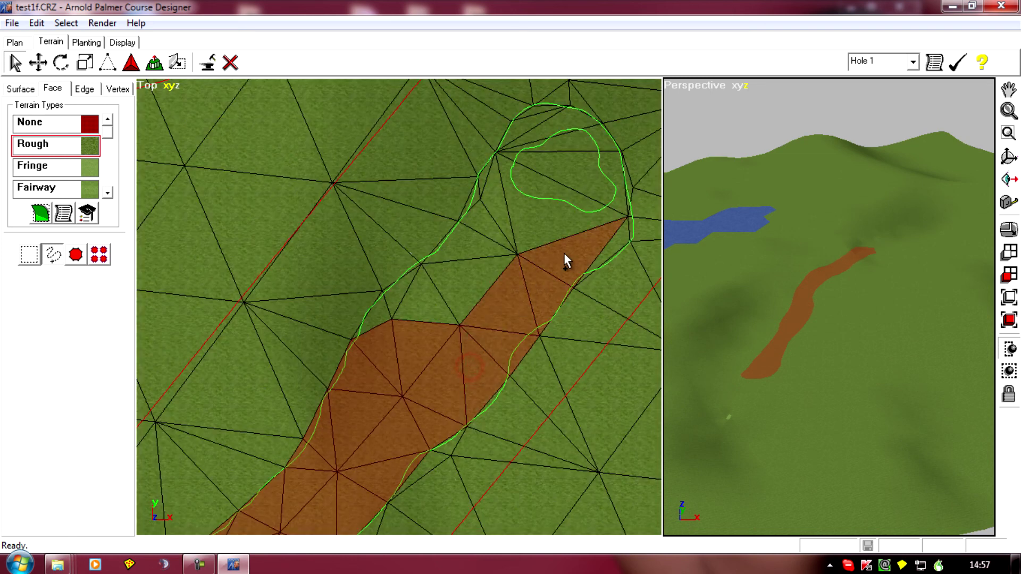
pyautogui.moveTo(628, 234)
pyautogui.mouseDown()
pyautogui.moveTo(604, 143)
pyautogui.moveTo(563, 118)
pyautogui.moveTo(512, 166)
pyautogui.moveTo(472, 276)
pyautogui.moveTo(419, 334)
pyautogui.mouseUp()
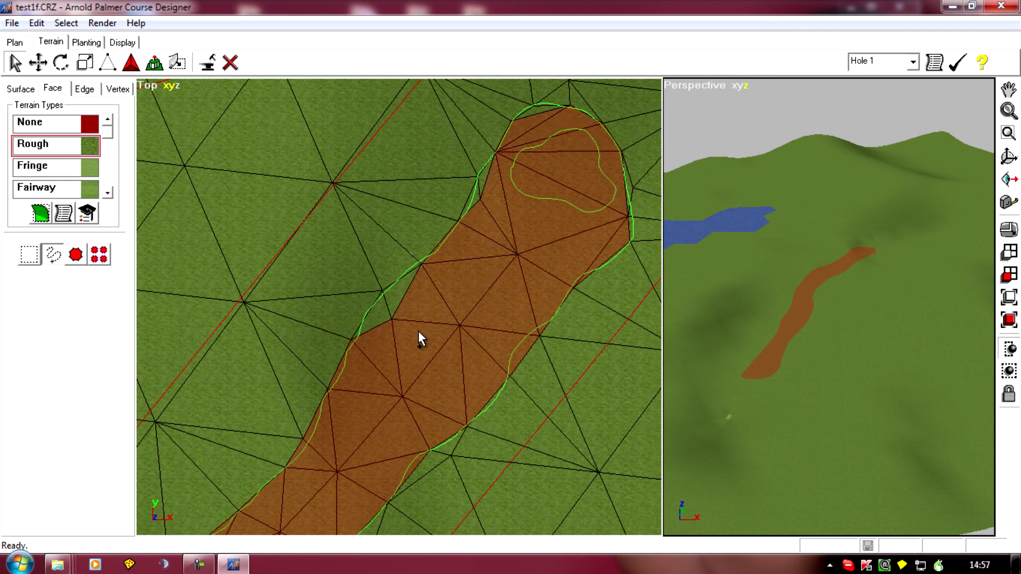
pyautogui.moveTo(387, 175); pyautogui.dragTo(260, 215, button='right')
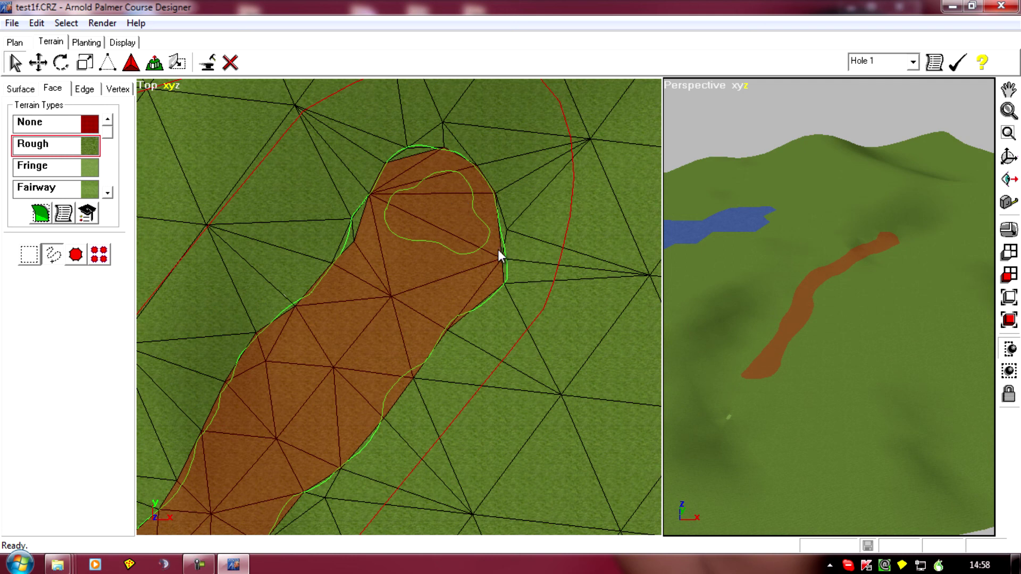
pyautogui.moveTo(382, 317); pyautogui.dragTo(404, 354, button='right')
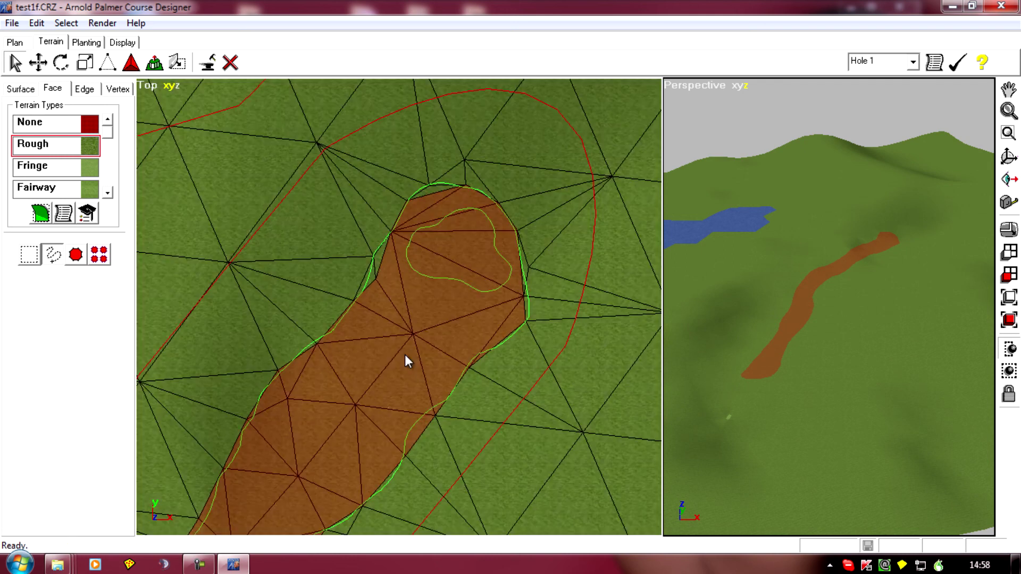
# Step: Add the remaining sliver face at the fairway's far tip and apply the Fairway terrain type to the selected faces
pyautogui.keyDown('ctrl'); pyautogui.click(434, 189); pyautogui.keyUp('ctrl')
pyautogui.click(40, 189)
pyautogui.click(40, 214)
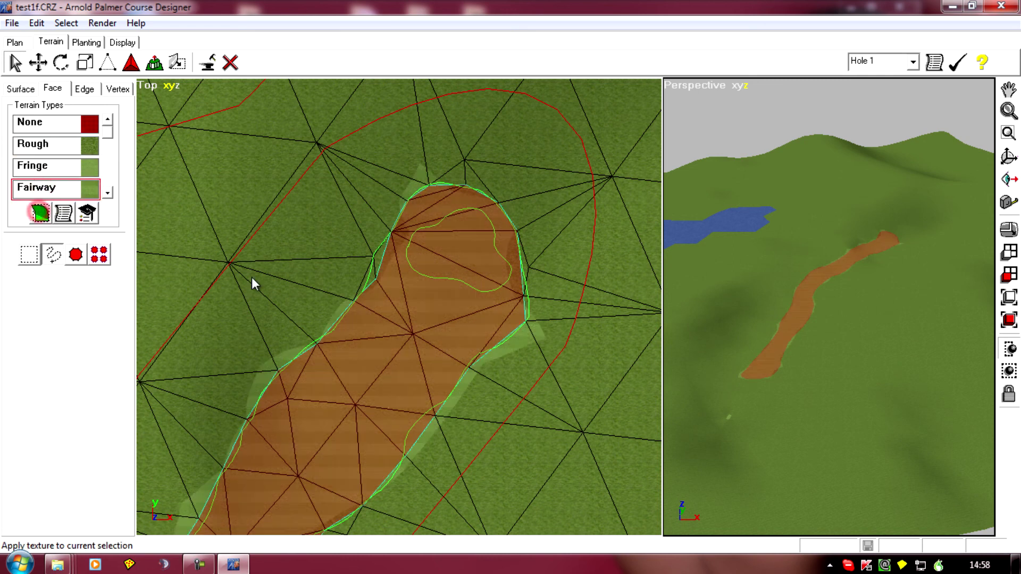
# Step: Switch to surface editing and place mesh points along the green's outline from its upper edge round to its left lobe
pyautogui.scroll(2, 251, 277)
pyautogui.scroll(3, 237, 267)
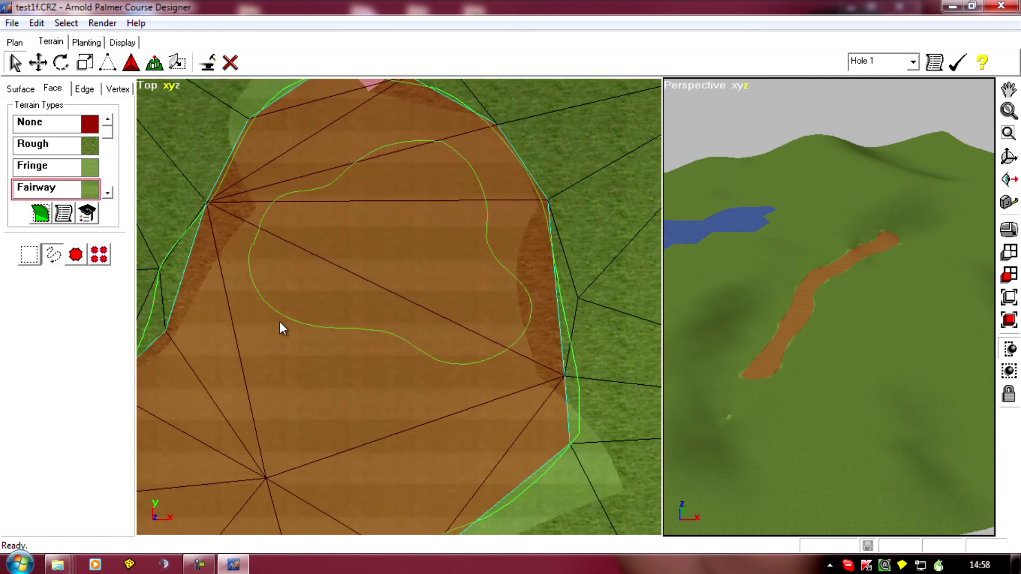
pyautogui.click(28, 91)
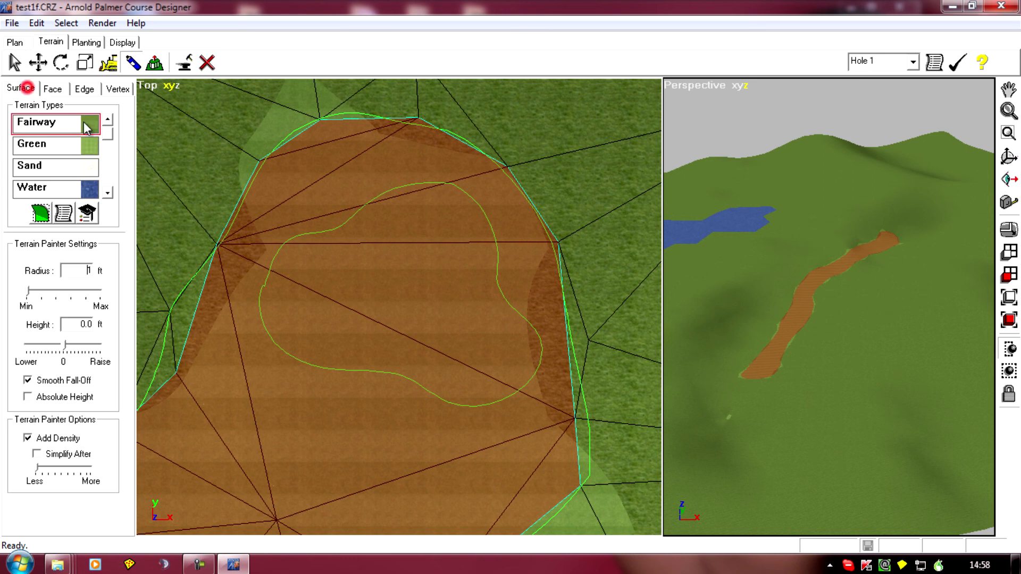
pyautogui.click(424, 184)
pyautogui.click(395, 186)
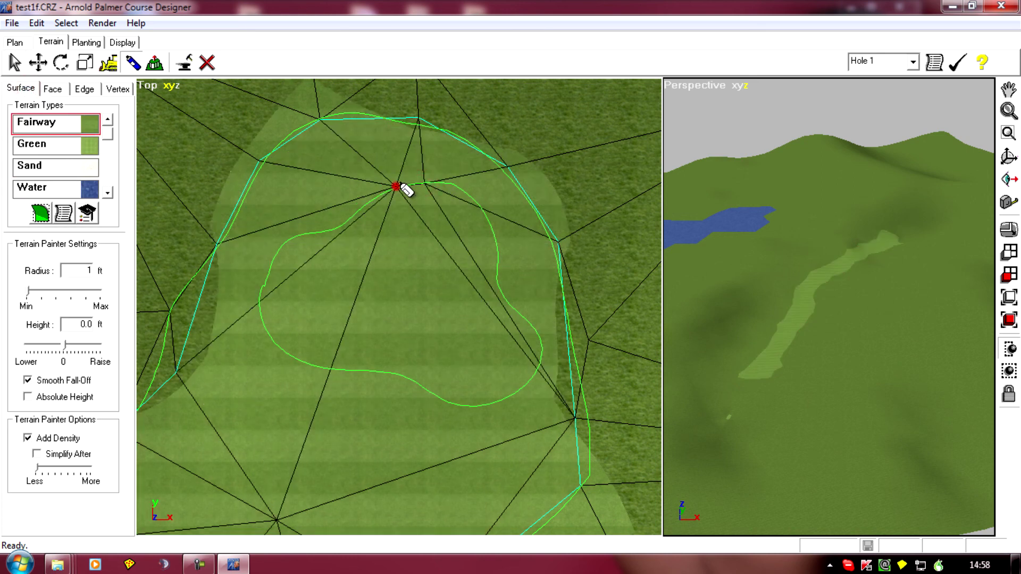
pyautogui.click(370, 201)
pyautogui.click(348, 222)
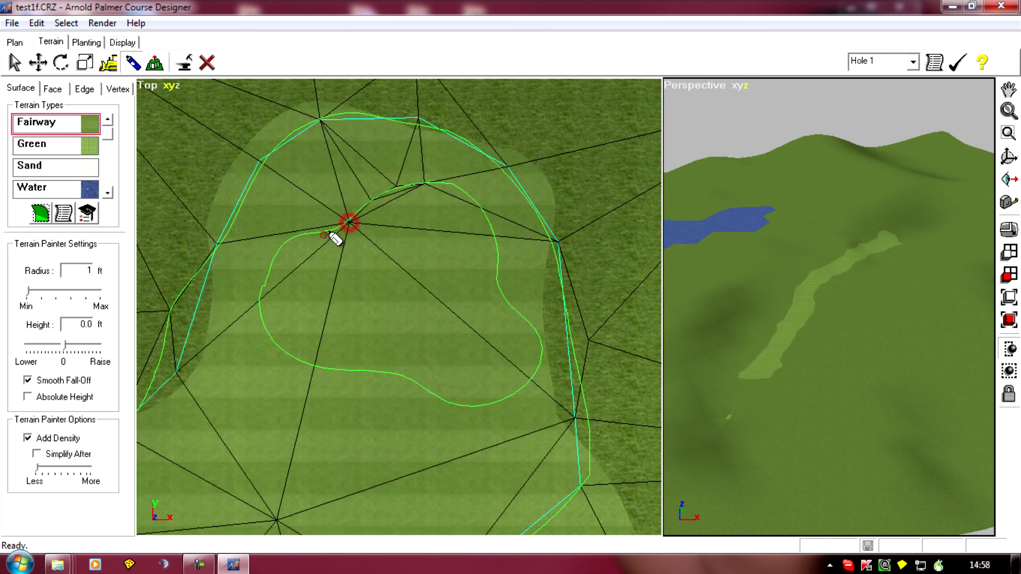
pyautogui.click(319, 234)
pyautogui.click(290, 239)
pyautogui.click(272, 267)
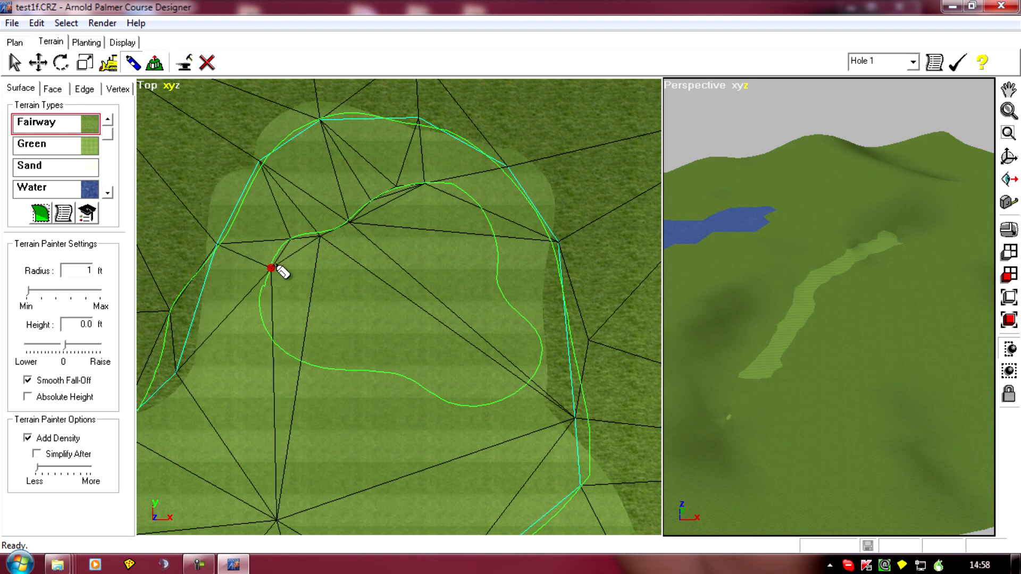
# Step: Continue the mesh points down the green's left side and along its lower edge to the bottom of the right lobe
pyautogui.click(259, 310)
pyautogui.click(277, 352)
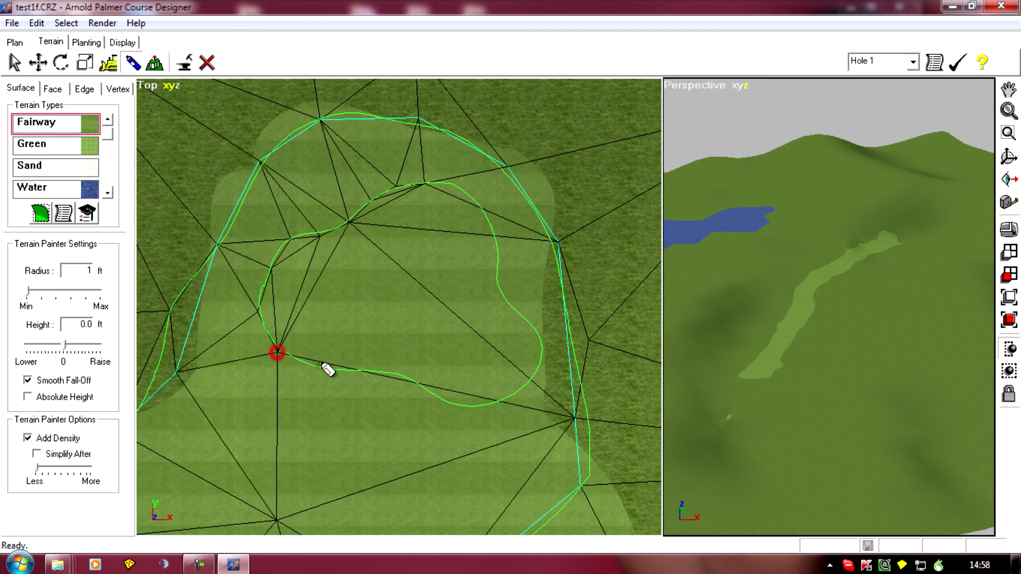
pyautogui.click(317, 366)
pyautogui.click(361, 371)
pyautogui.click(406, 372)
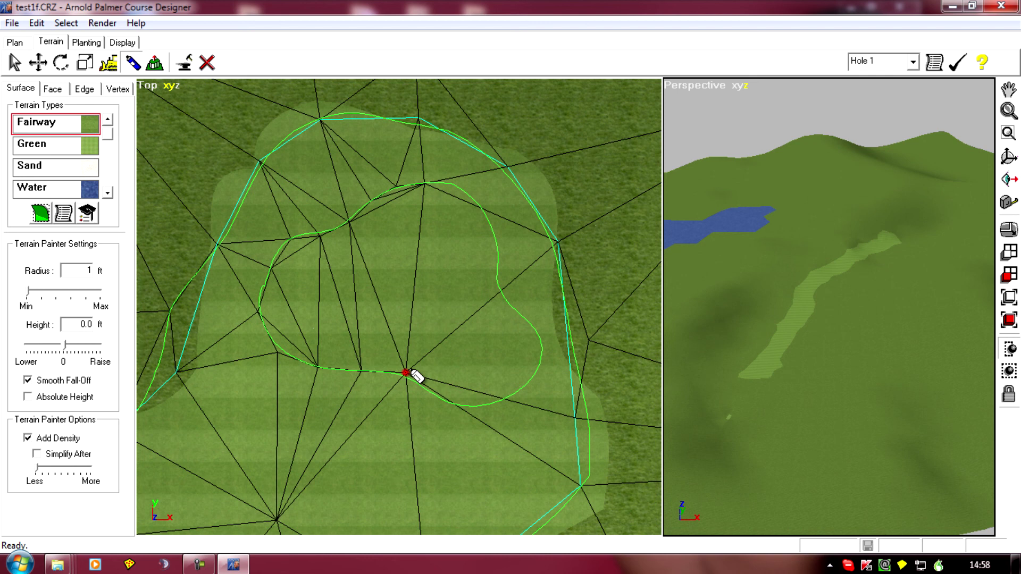
pyautogui.click(436, 398)
pyautogui.click(473, 406)
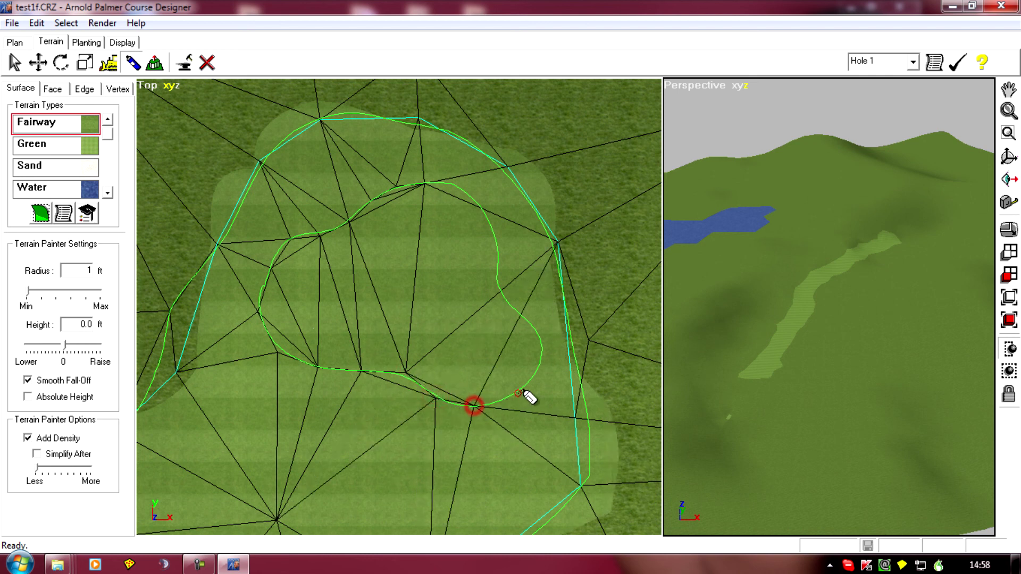
# Step: Complete the green's outline with mesh points around the right lobe and up the right side to the upper edge
pyautogui.click(518, 394)
pyautogui.click(540, 370)
pyautogui.click(545, 339)
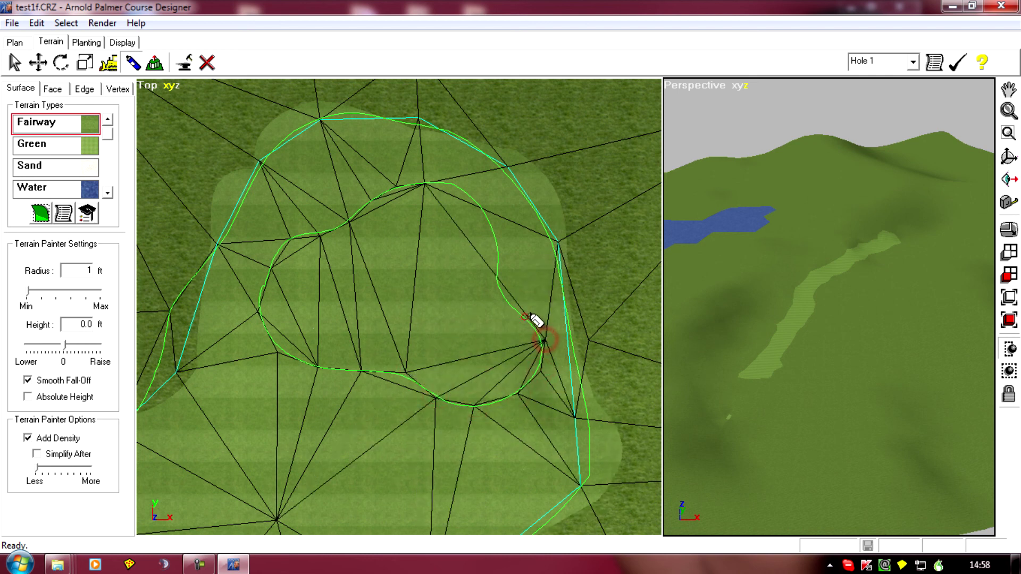
pyautogui.click(524, 317)
pyautogui.click(498, 289)
pyautogui.click(503, 247)
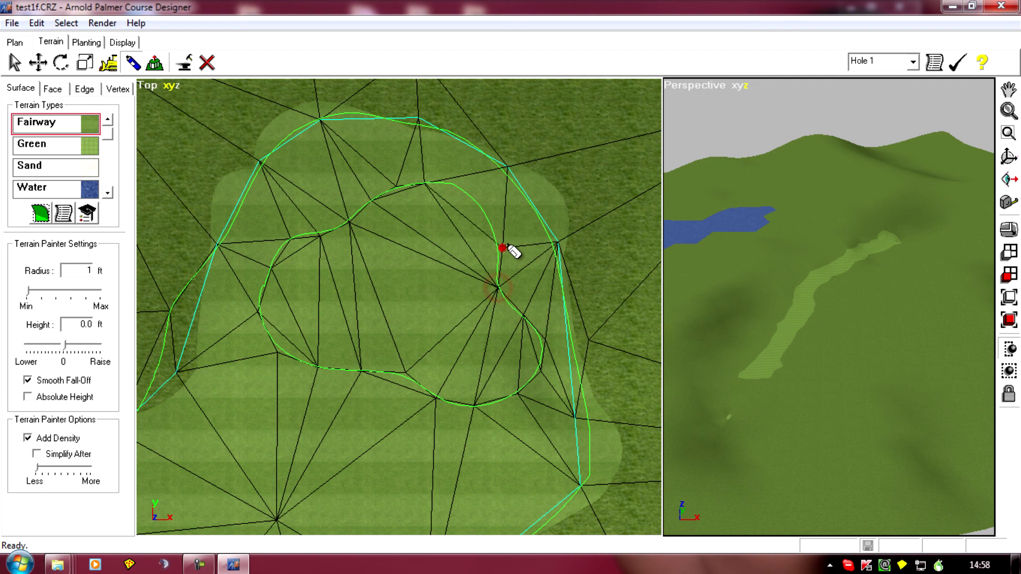
pyautogui.click(484, 215)
pyautogui.click(459, 190)
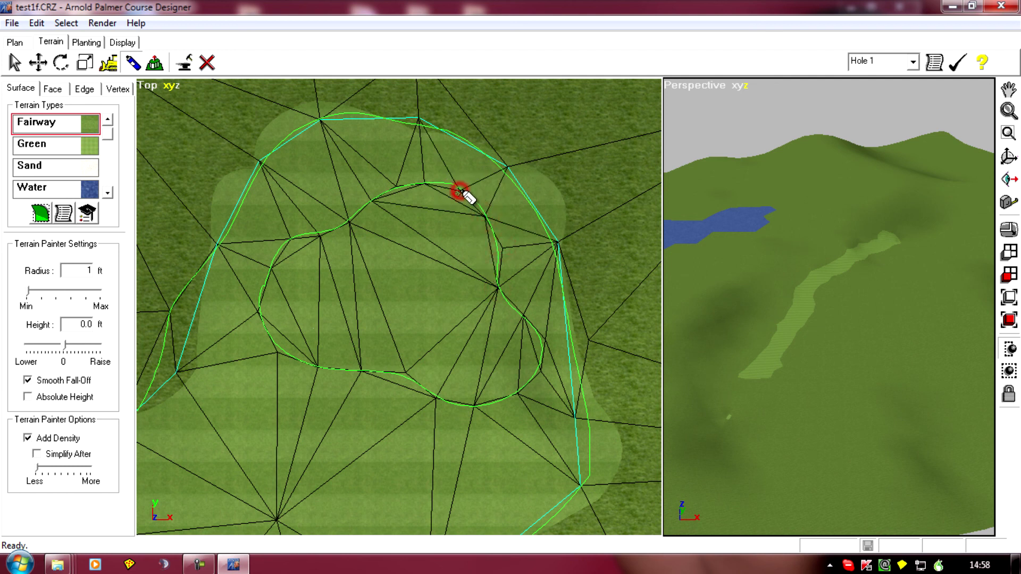
# Step: Place a first set of mesh points inside the green, spread across its middle and both lobes
pyautogui.click(425, 244)
pyautogui.click(342, 283)
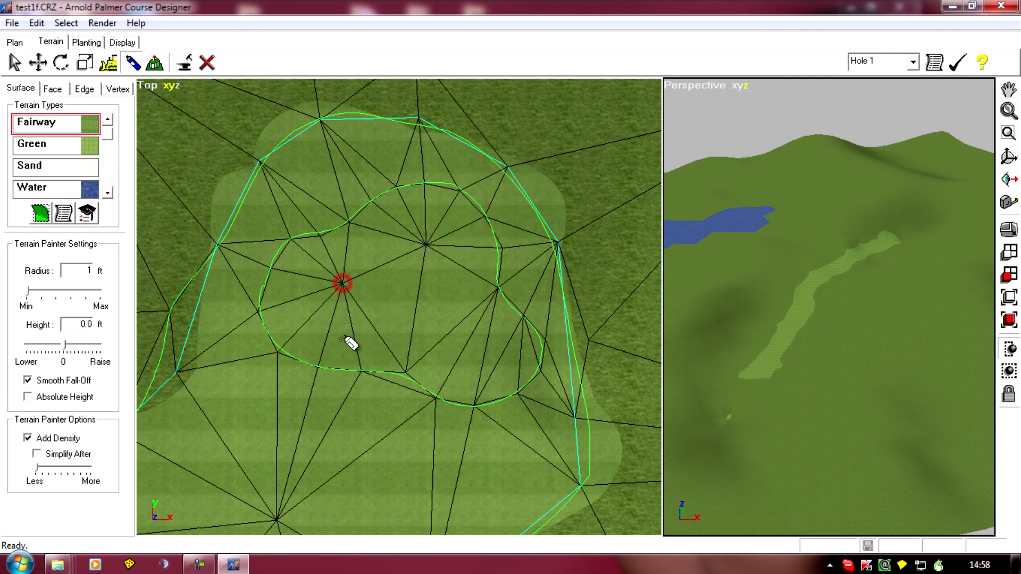
pyautogui.click(420, 308)
pyautogui.click(484, 361)
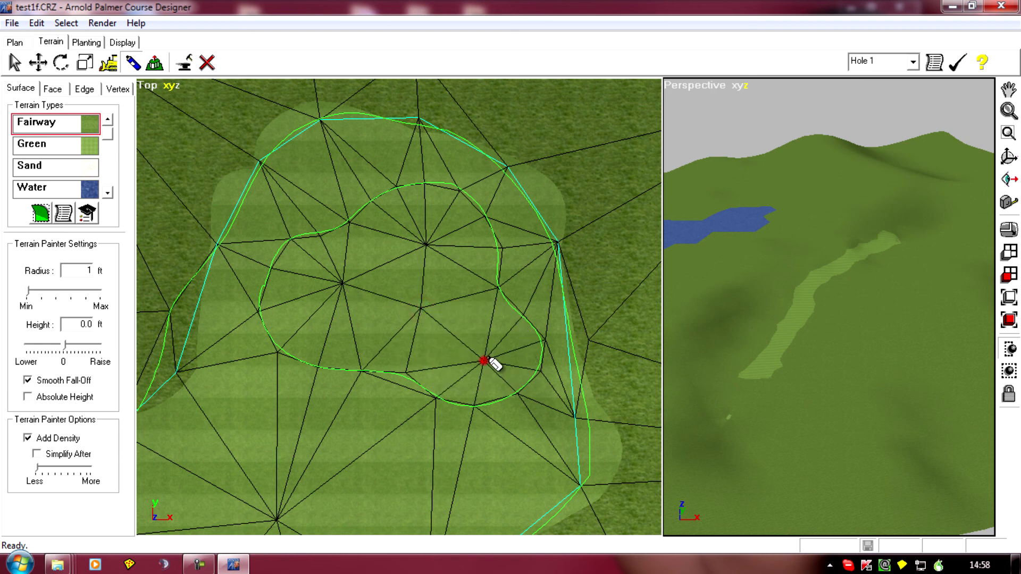
pyautogui.click(459, 336)
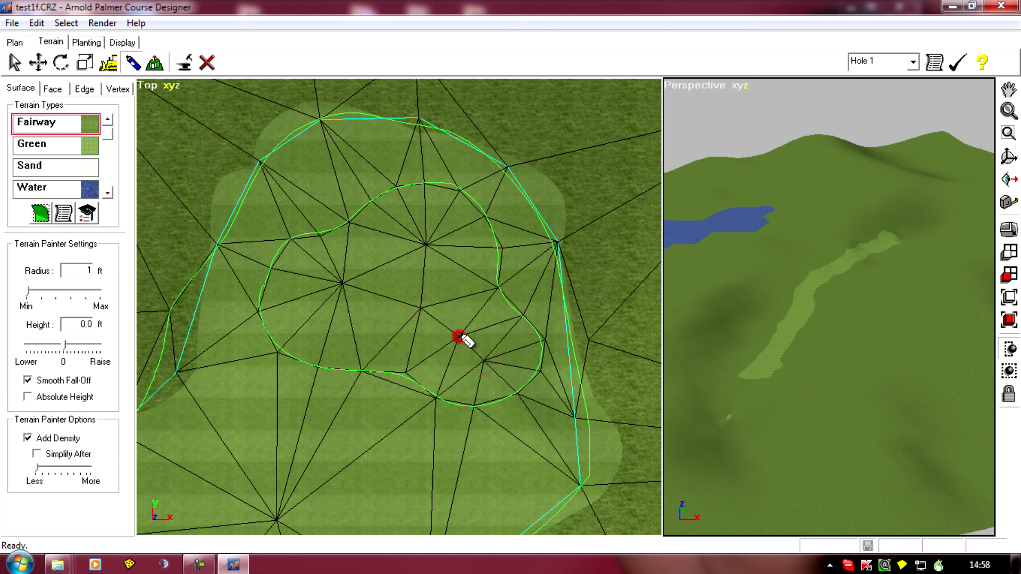
pyautogui.click(415, 278)
pyautogui.click(367, 328)
pyautogui.click(305, 322)
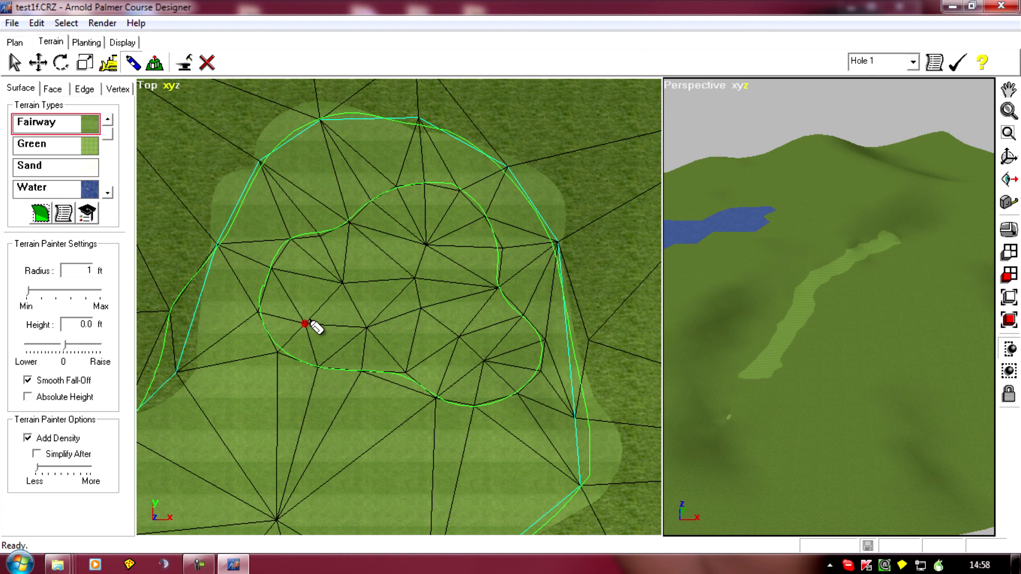
# Step: Add mesh points between the existing interior ones to break up the green's larger triangles in both lobes and the upper part
pyautogui.click(302, 276)
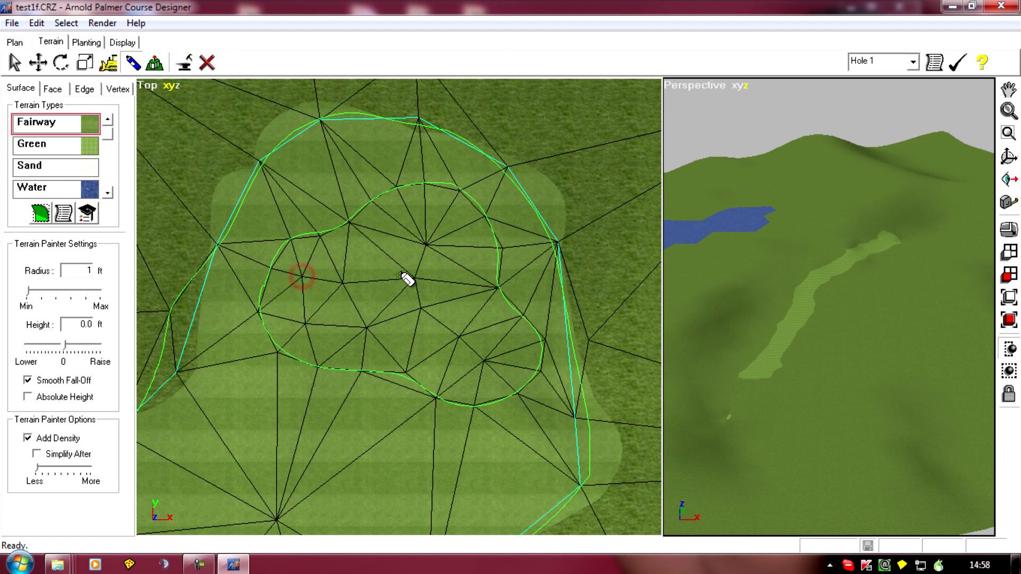
pyautogui.click(381, 256)
pyautogui.click(461, 271)
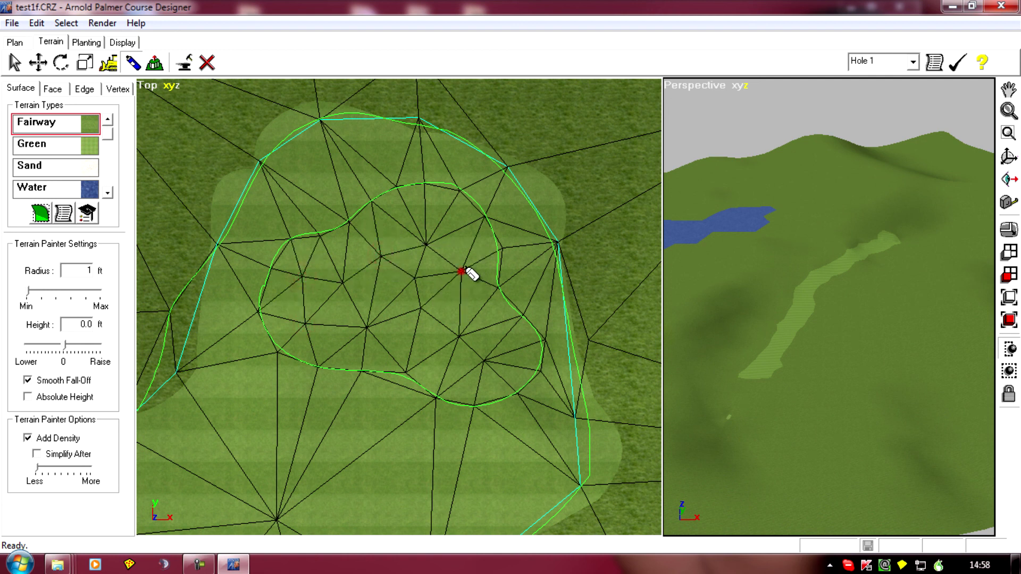
pyautogui.click(444, 220)
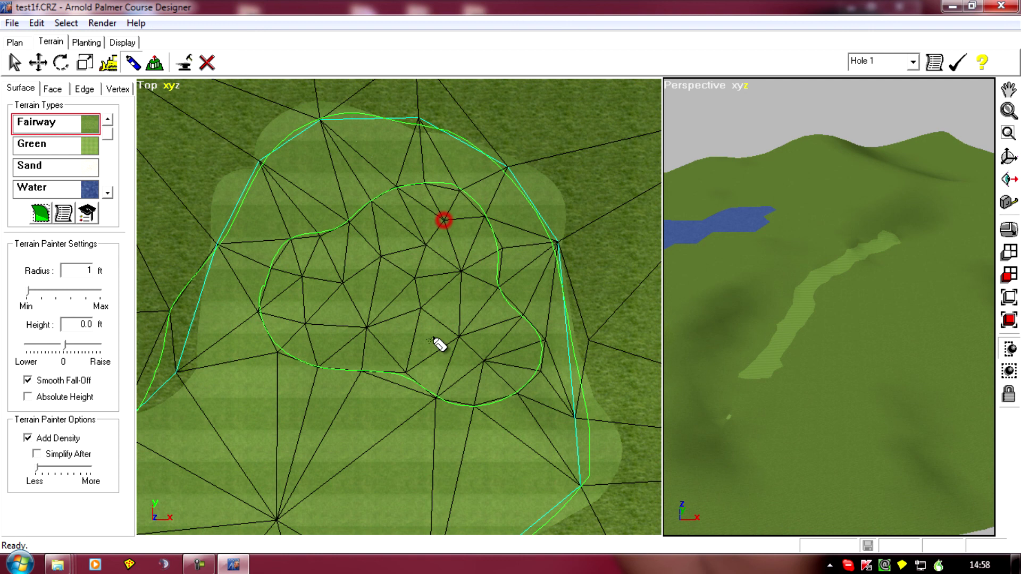
pyautogui.click(450, 372)
pyautogui.click(488, 324)
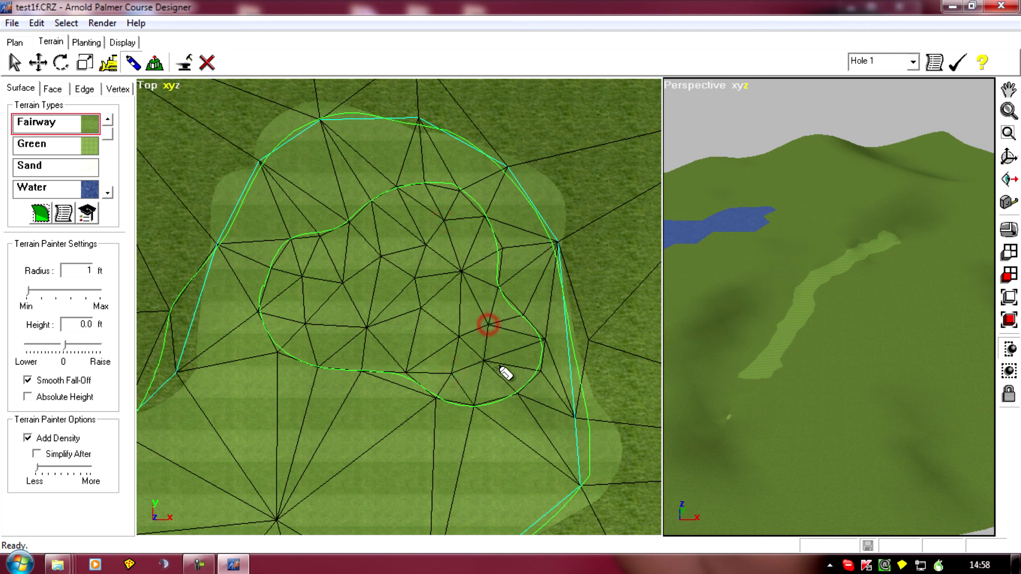
pyautogui.click(411, 337)
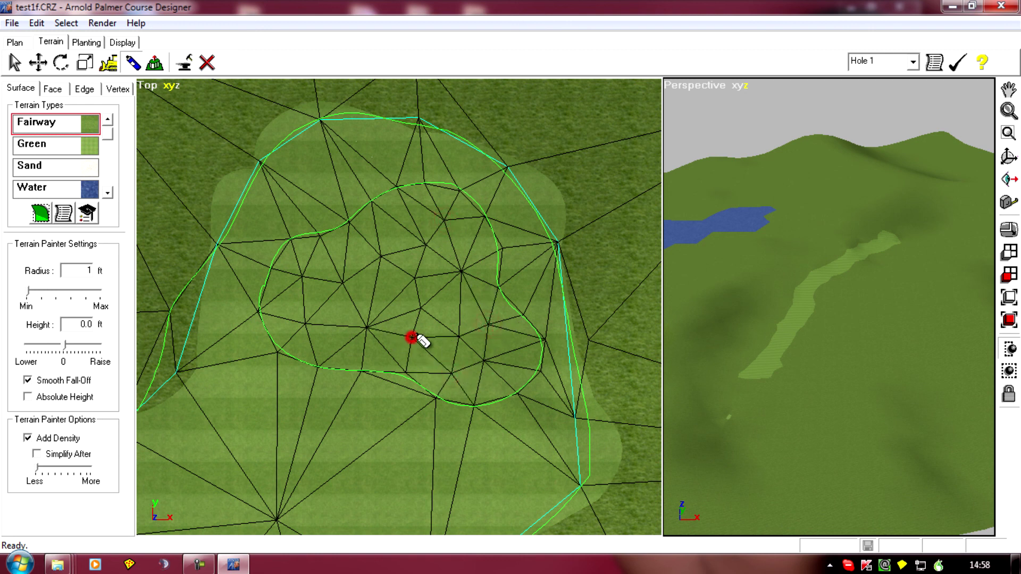
pyautogui.click(334, 314)
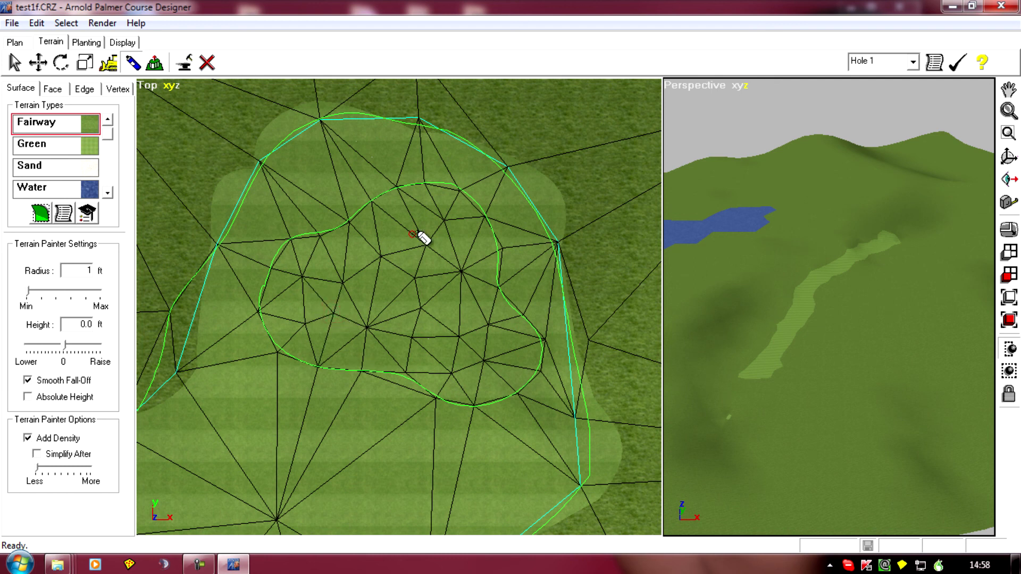
# Step: Fill the remaining gaps in the green's mesh with points in its upper part, centre and lower right lobe
pyautogui.click(395, 229)
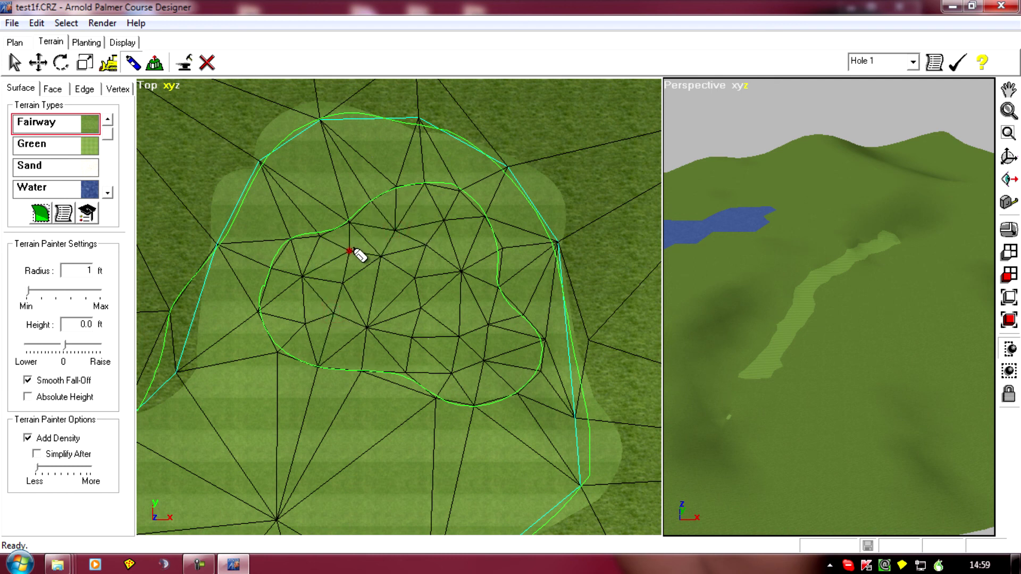
pyautogui.click(408, 211)
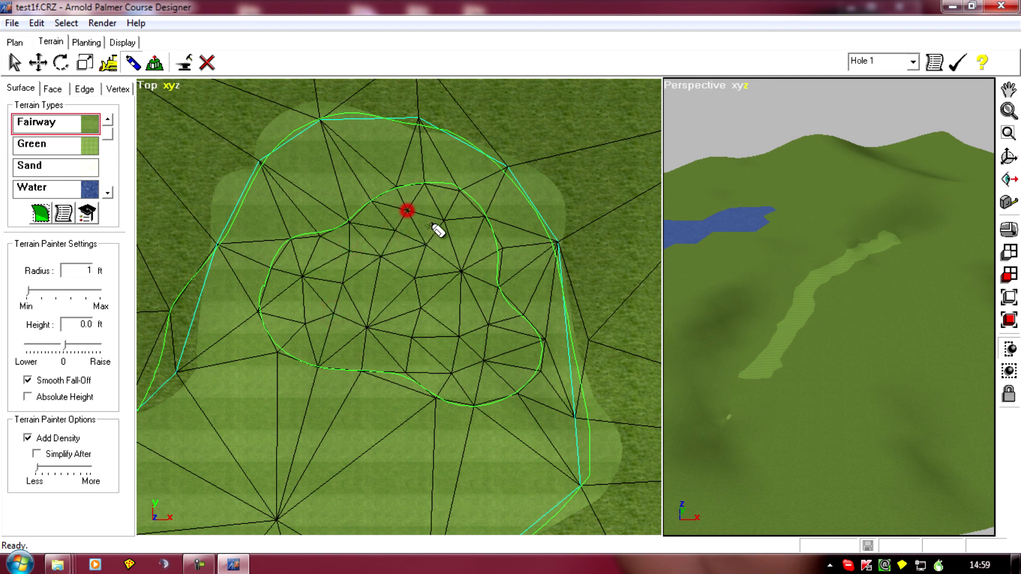
pyautogui.click(471, 242)
pyautogui.click(391, 297)
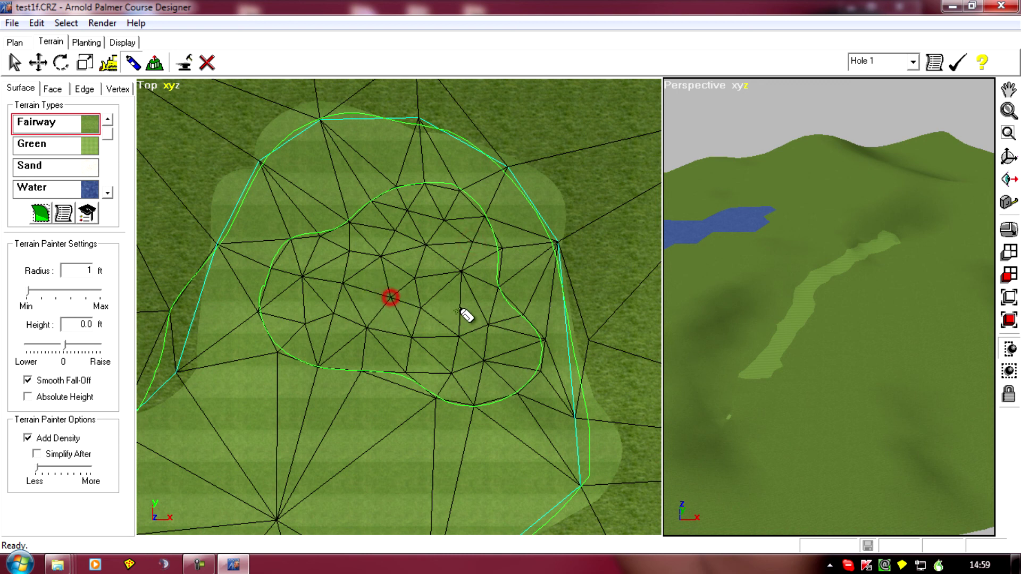
pyautogui.click(458, 305)
pyautogui.moveTo(300, 489); pyautogui.dragTo(285, 392, button='right')
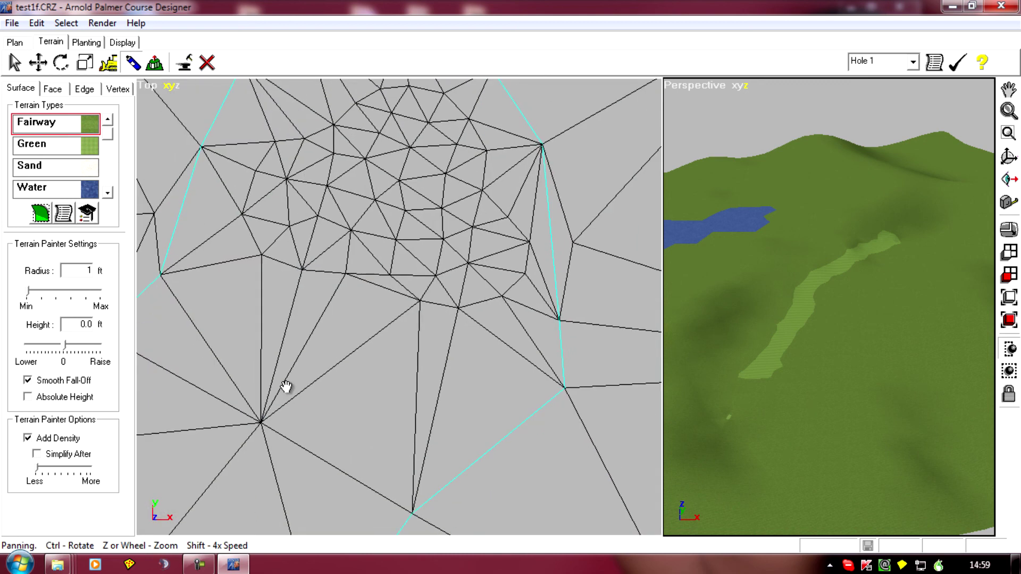
pyautogui.click(495, 252)
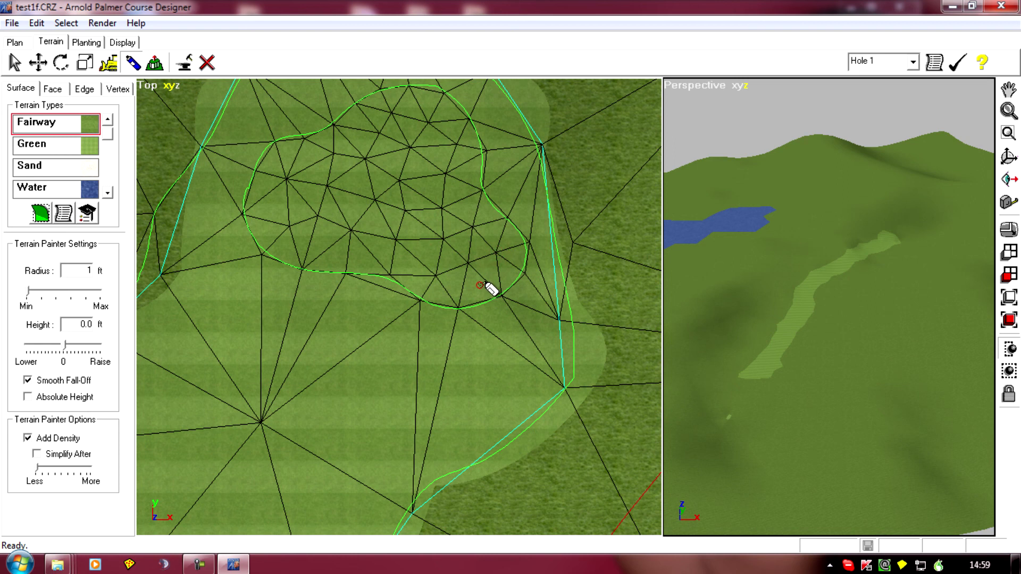
pyautogui.click(481, 284)
# Step: Select all mesh faces inside the green's outline and apply the Green terrain type to them
pyautogui.moveTo(316, 392); pyautogui.dragTo(284, 466, button='right')
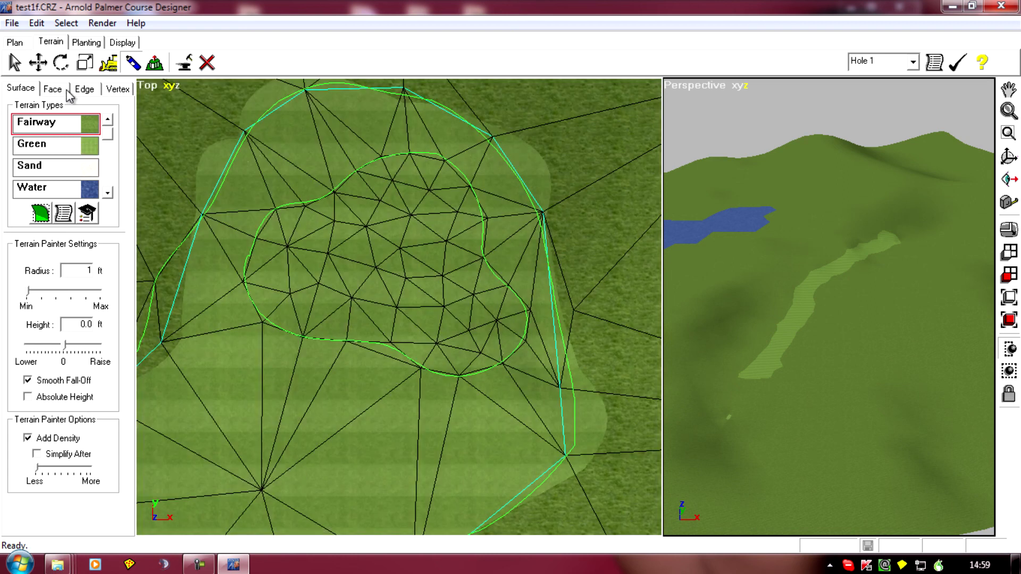
pyautogui.click(53, 89)
pyautogui.moveTo(270, 276)
pyautogui.mouseDown()
pyautogui.moveTo(287, 227)
pyautogui.moveTo(352, 195)
pyautogui.mouseUp()
pyautogui.moveTo(455, 211); pyautogui.dragTo(465, 248)
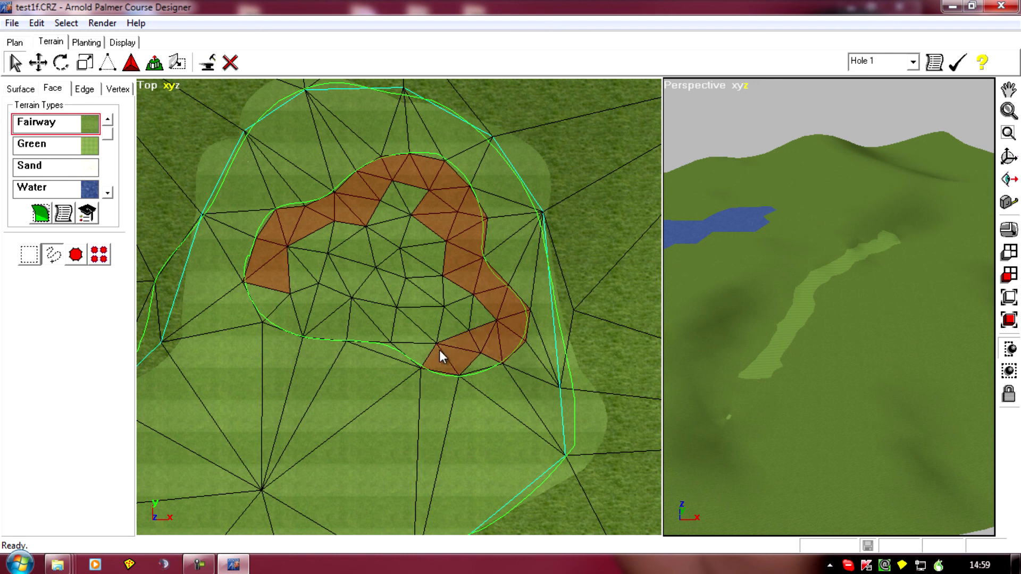
pyautogui.moveTo(433, 347); pyautogui.dragTo(440, 287)
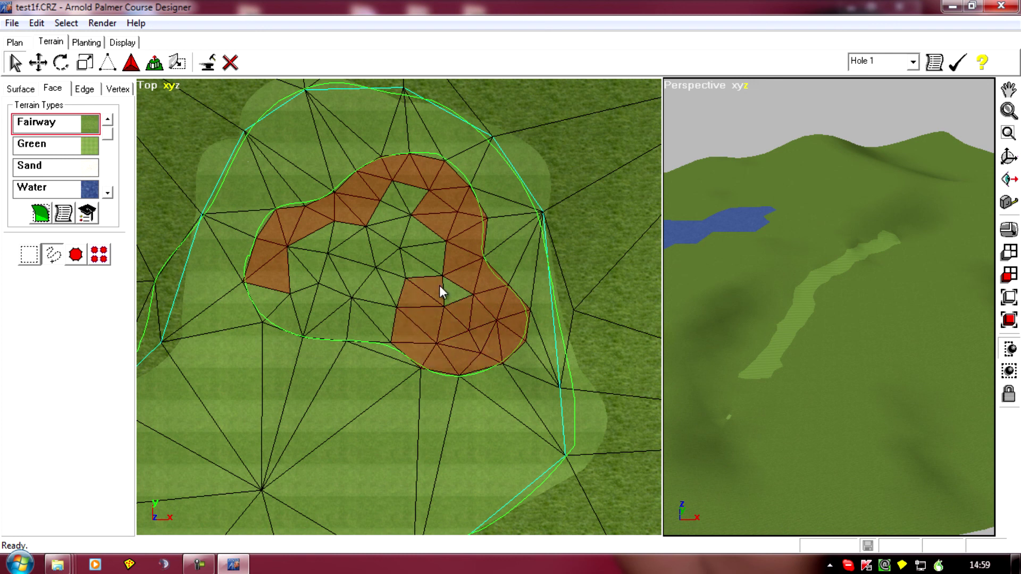
pyautogui.moveTo(393, 213); pyautogui.dragTo(396, 325)
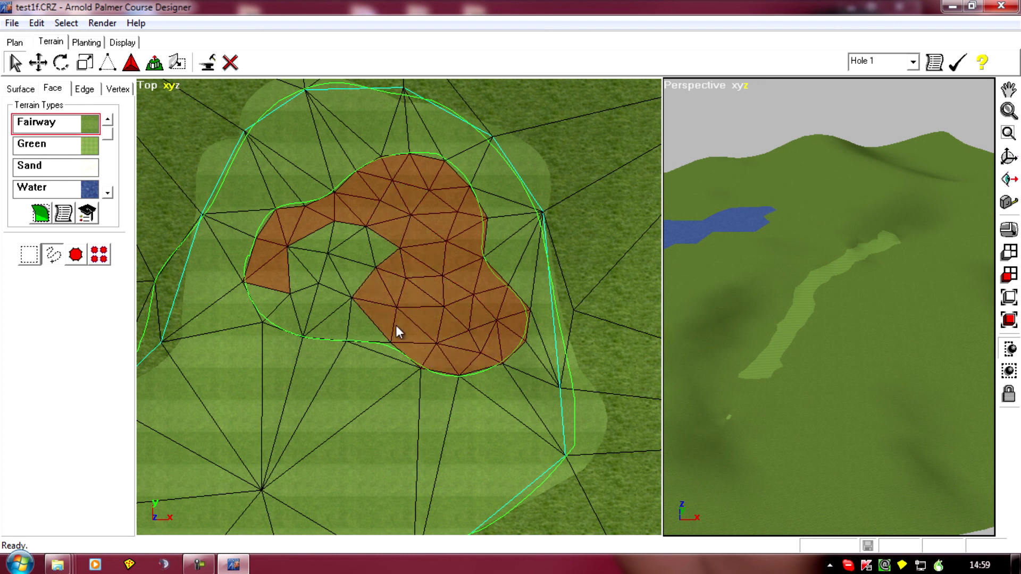
pyautogui.moveTo(307, 315)
pyautogui.mouseDown()
pyautogui.moveTo(266, 278)
pyautogui.moveTo(392, 251)
pyautogui.moveTo(321, 241)
pyautogui.mouseUp()
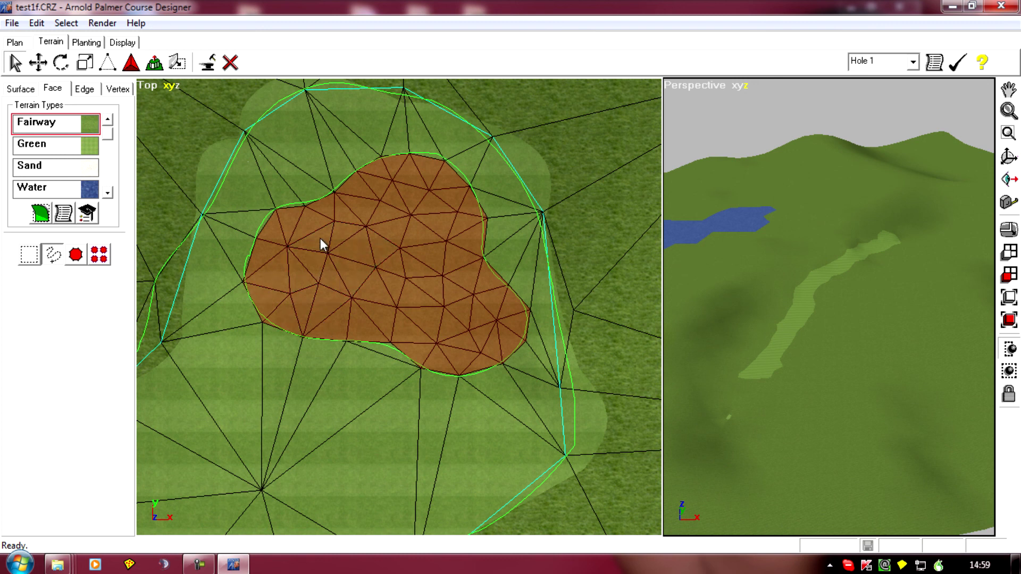
pyautogui.click(53, 144)
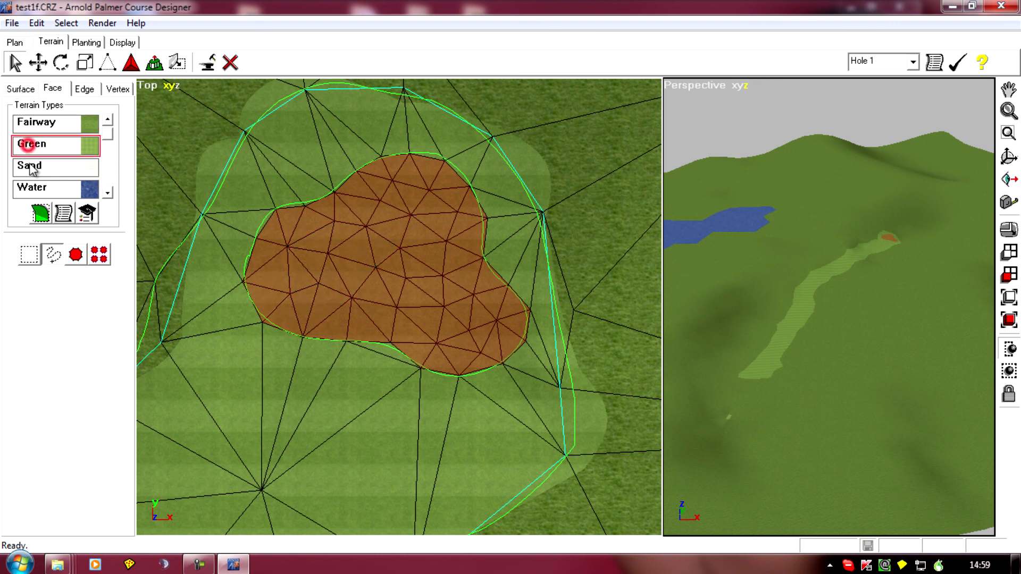
pyautogui.click(38, 216)
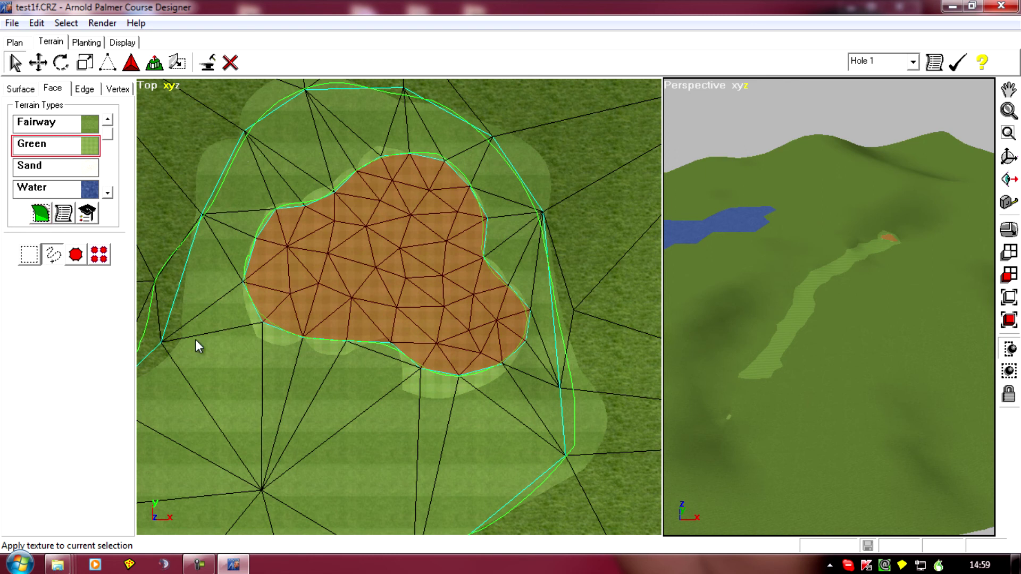
# Step: Select all edges on the border of the green with Perimeter Select
pyautogui.moveTo(234, 422); pyautogui.dragTo(277, 406, button='middle')
pyautogui.moveTo(250, 157); pyautogui.dragTo(205, 192, button='middle')
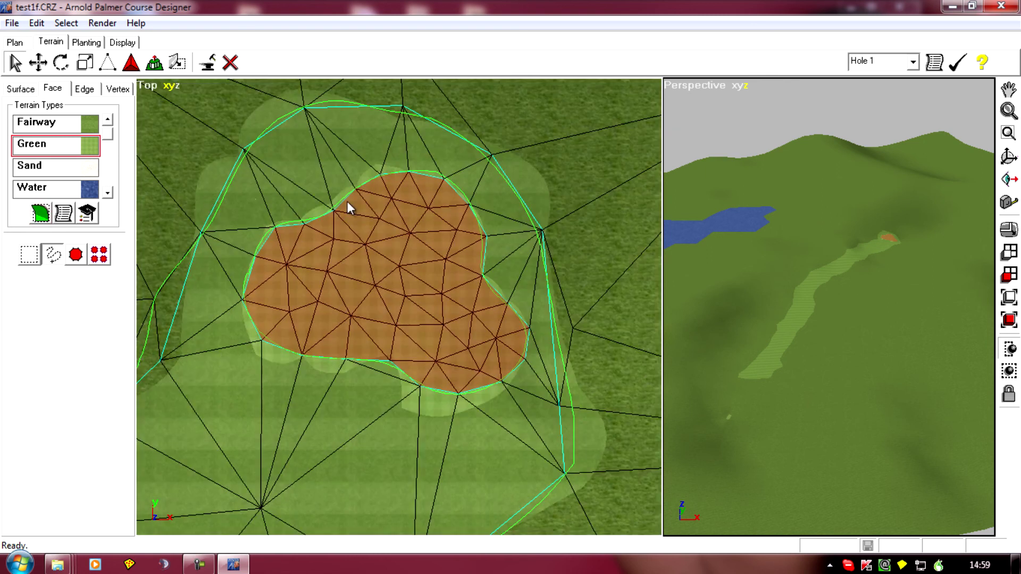
pyautogui.moveTo(222, 445); pyautogui.dragTo(294, 346, button='middle')
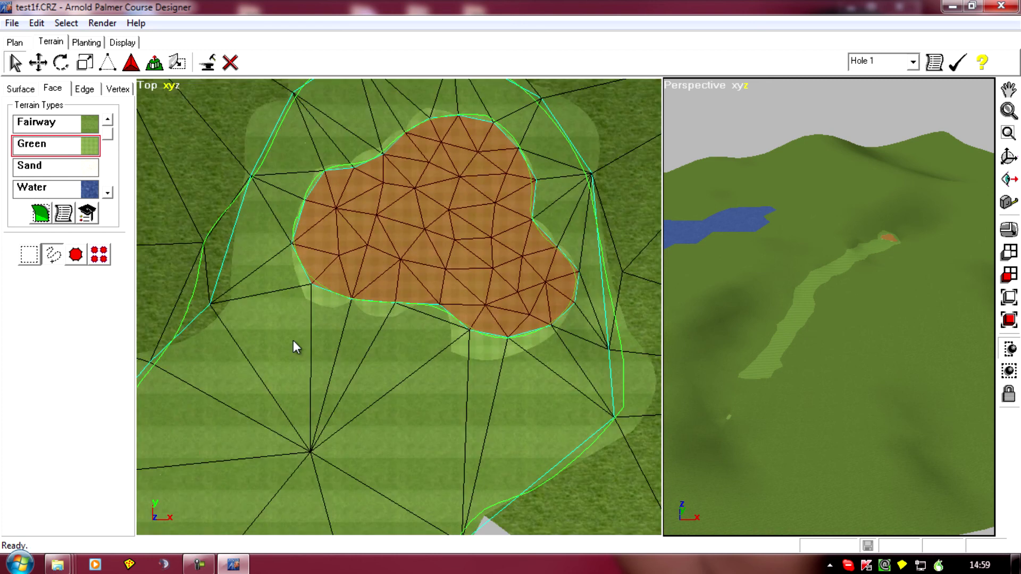
pyautogui.scroll(-2, 419, 409)
pyautogui.moveTo(419, 408); pyautogui.dragTo(377, 355, button='middle')
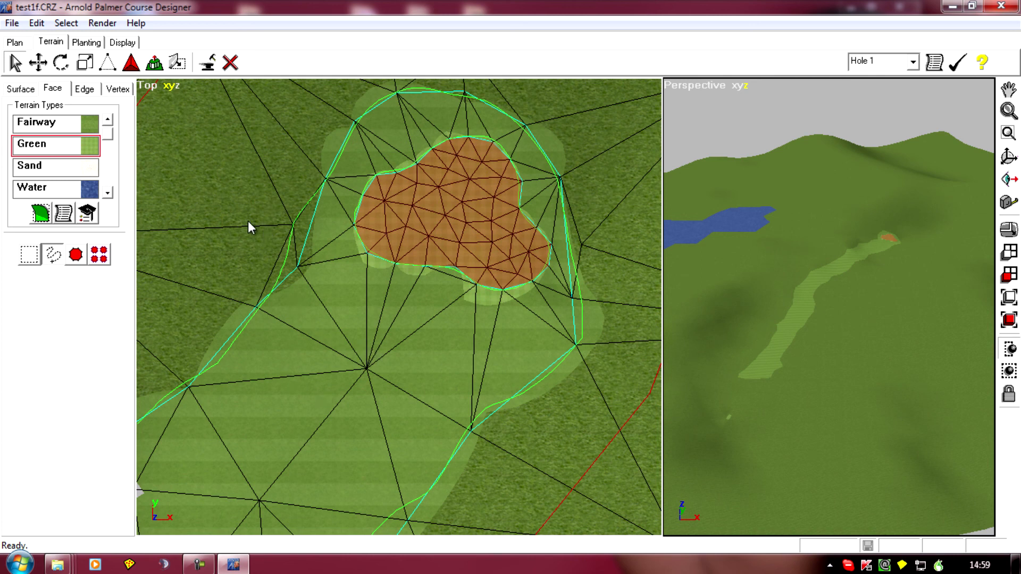
pyautogui.moveTo(248, 221); pyautogui.dragTo(243, 250, button='middle')
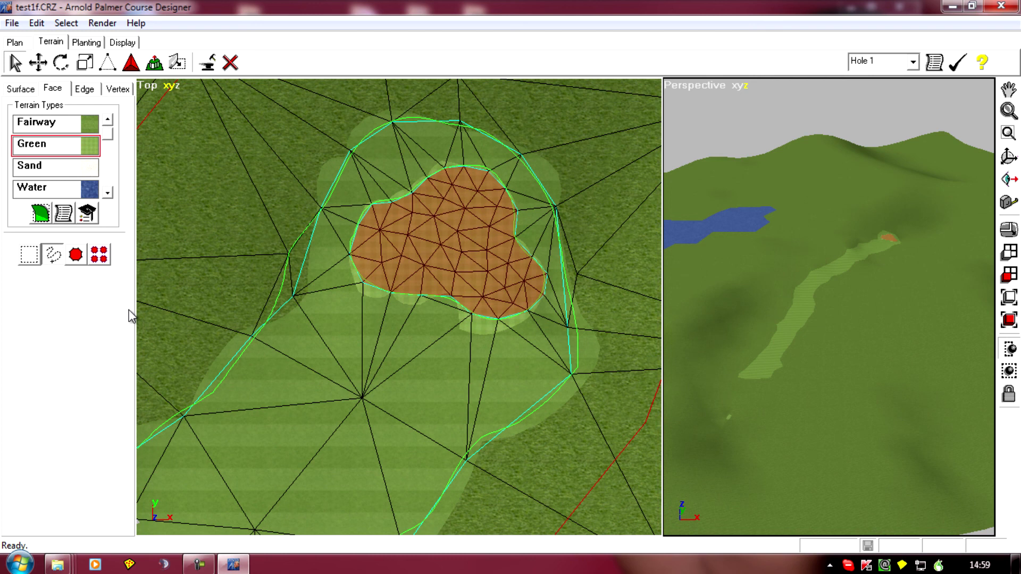
pyautogui.click(85, 89)
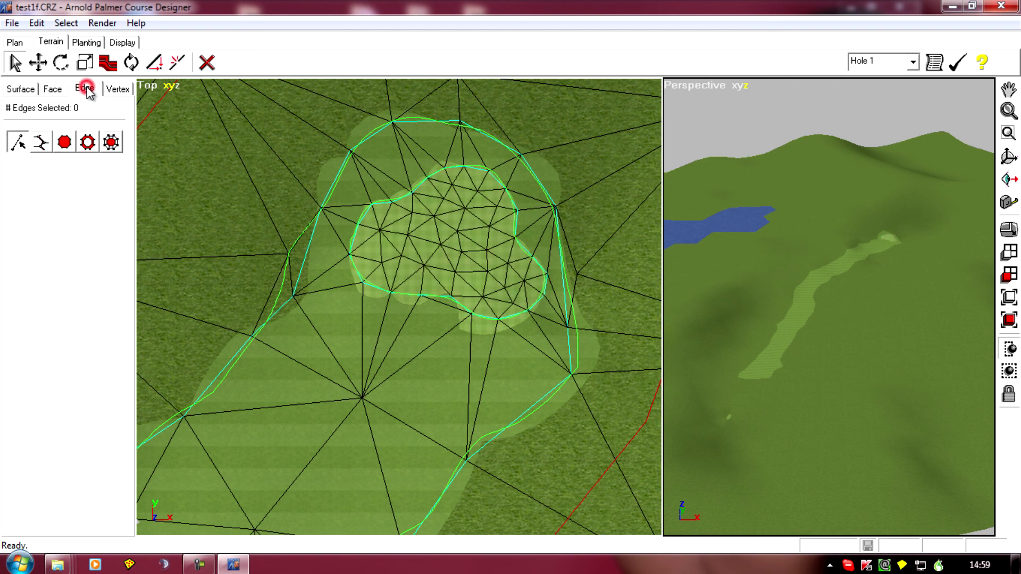
pyautogui.click(89, 143)
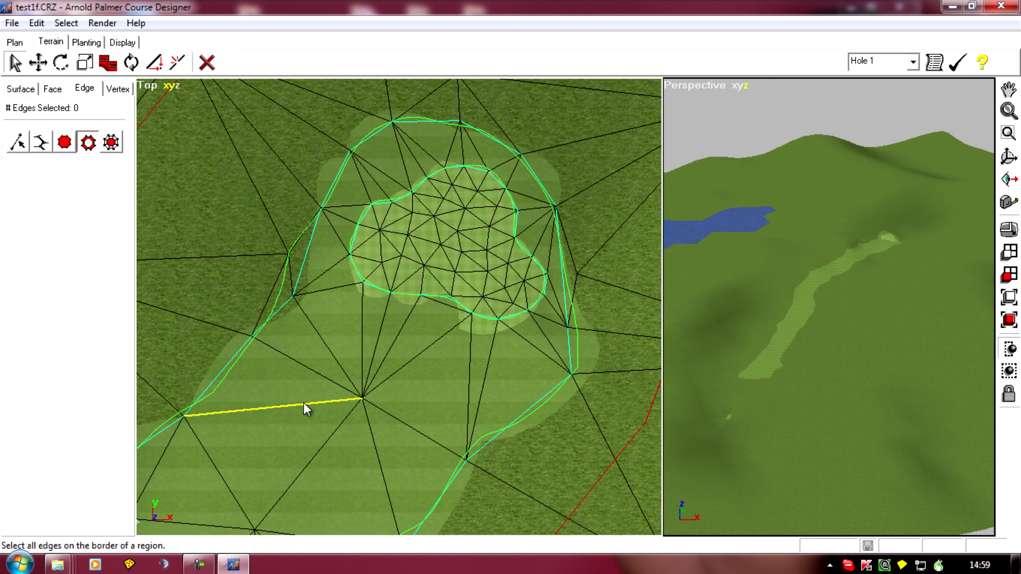
pyautogui.moveTo(330, 339); pyautogui.dragTo(305, 391, button='right')
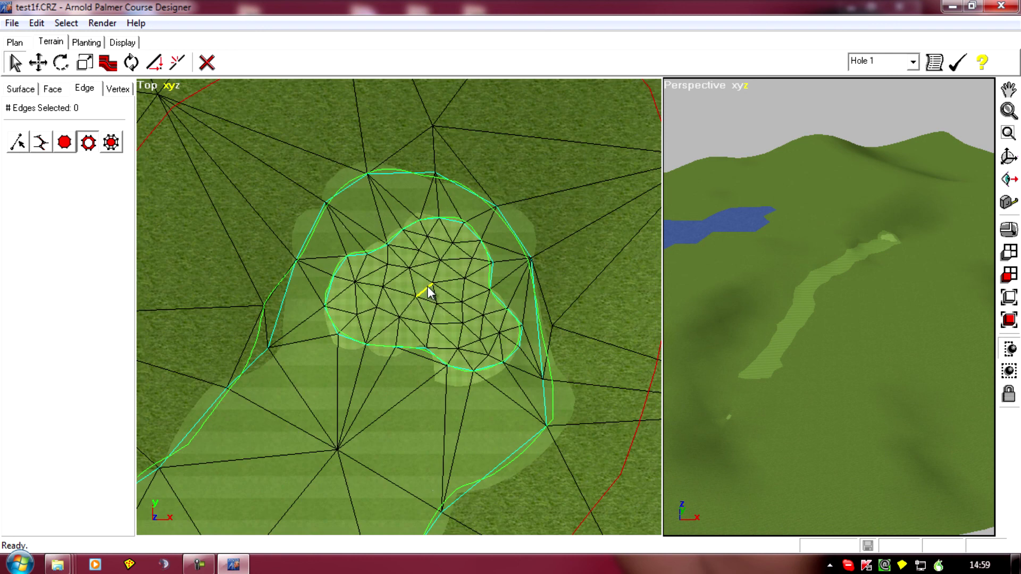
pyautogui.click(428, 287)
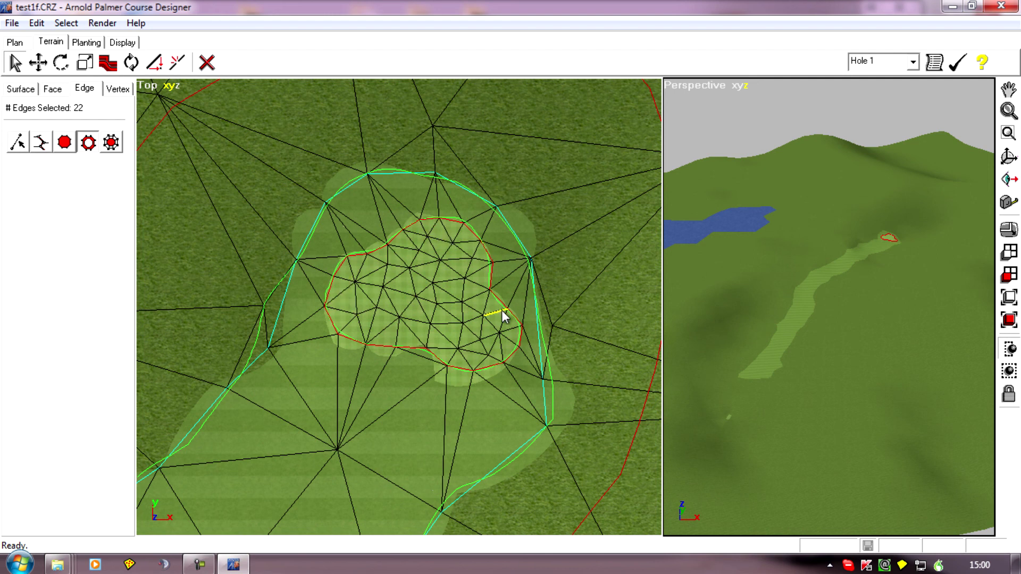
# Step: Raise the Sharpness of the green's selected border edges to 4
pyautogui.scroll(6, 381, 396)
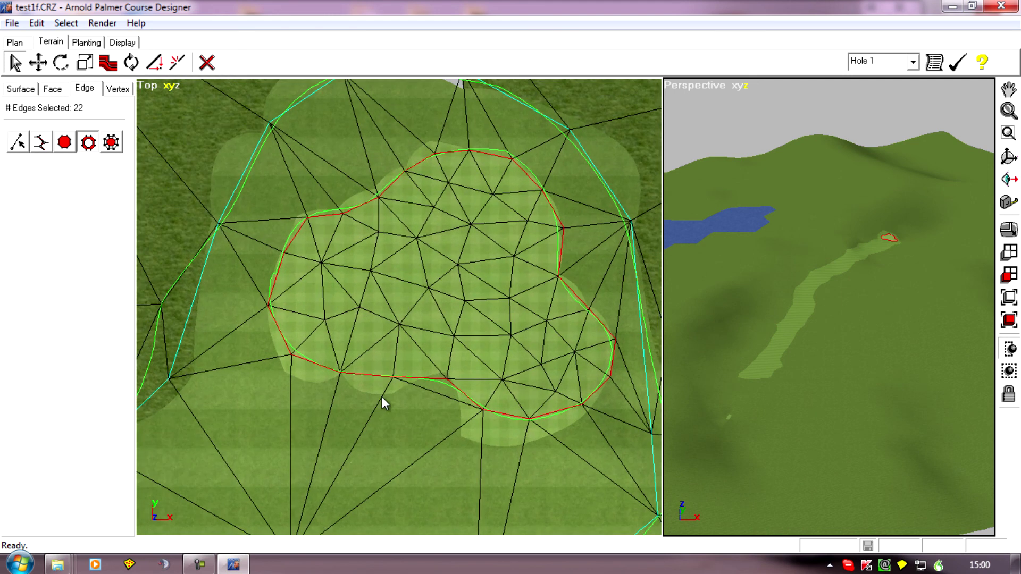
pyautogui.moveTo(377, 483); pyautogui.dragTo(311, 472, button='right')
pyautogui.moveTo(311, 472); pyautogui.dragTo(371, 467, button='middle')
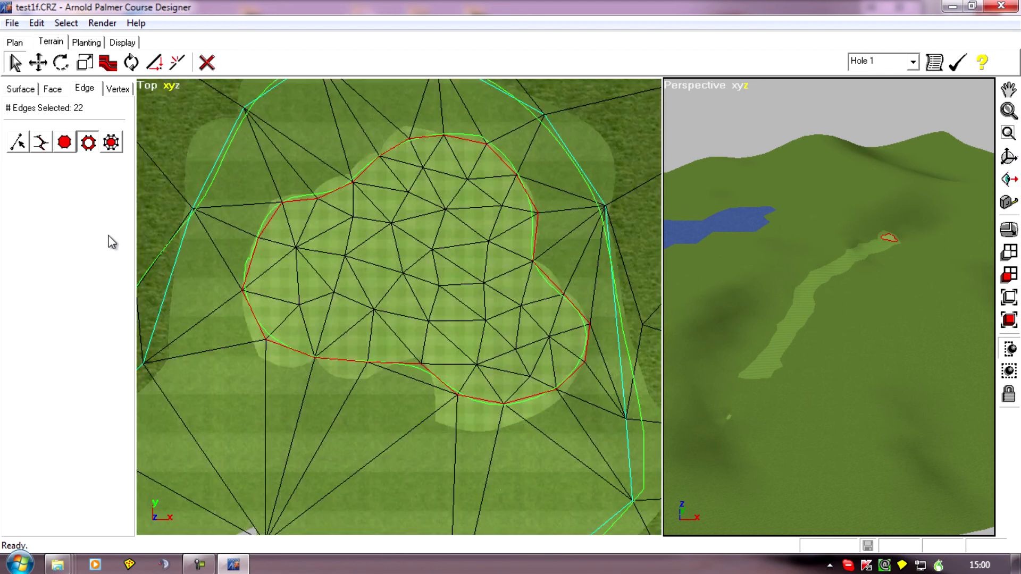
pyautogui.click(107, 62)
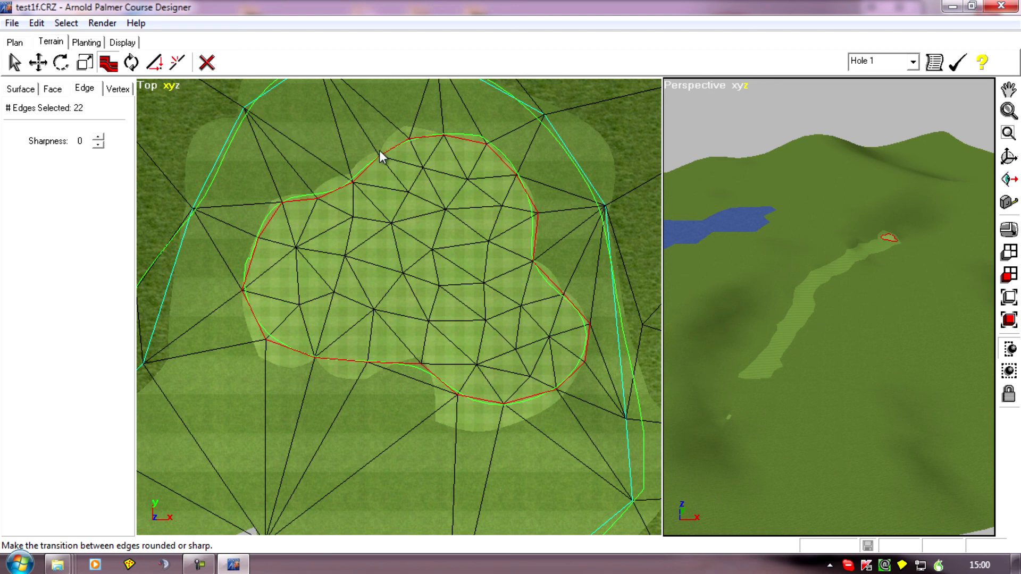
pyautogui.click(99, 139)
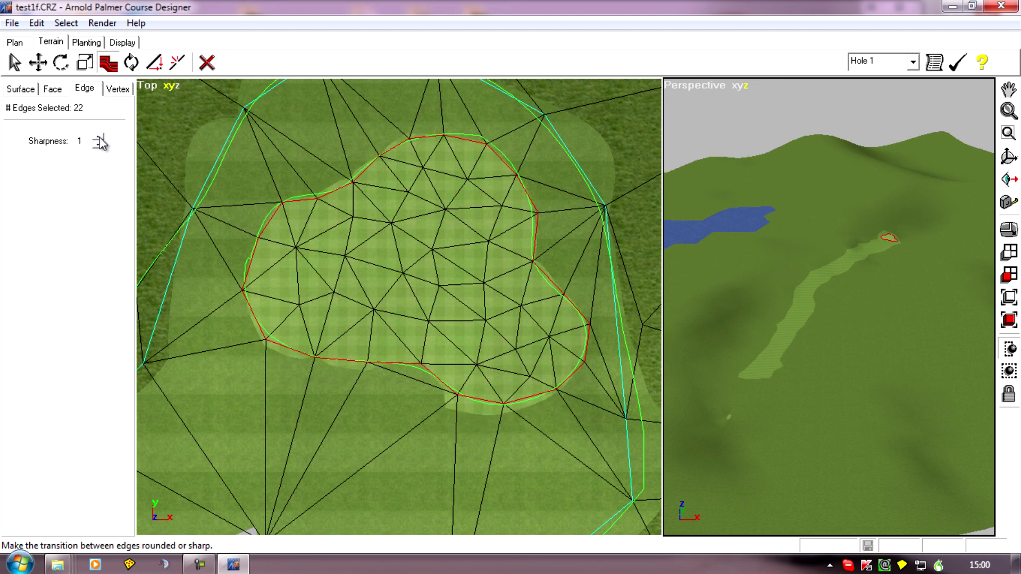
pyautogui.click(99, 139)
pyautogui.click(99, 139)
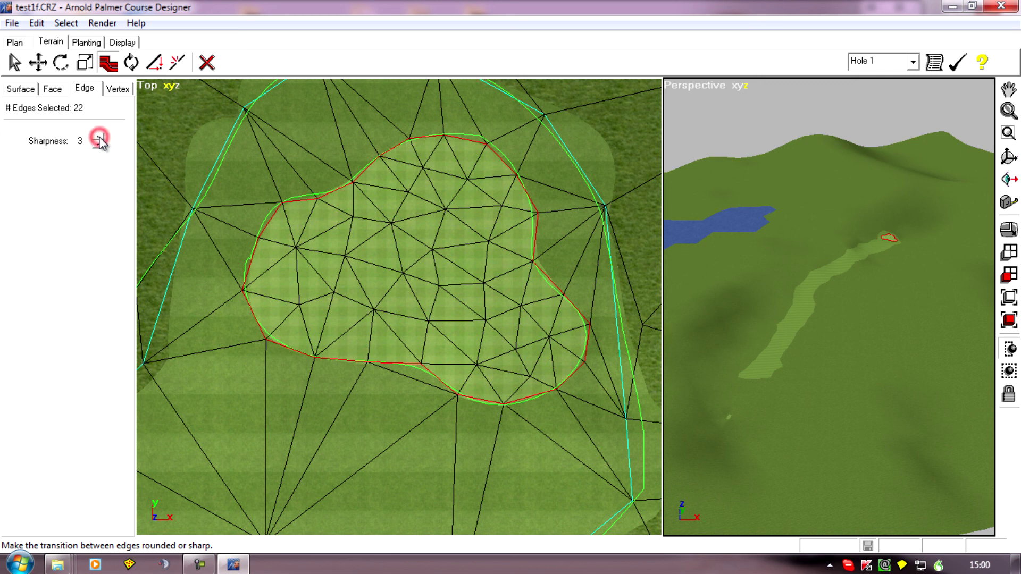
pyautogui.click(98, 138)
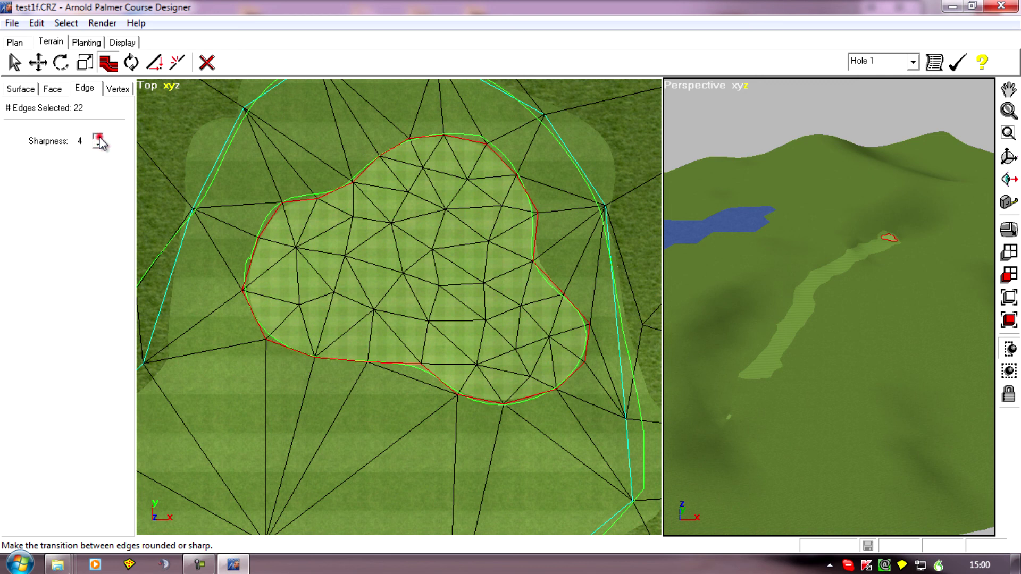
# Step: Check the green's border against its traced outline and lower the Sharpness of its edges to -1
pyautogui.moveTo(291, 436); pyautogui.dragTo(333, 401, button='right')
pyautogui.scroll(6, 394, 396)
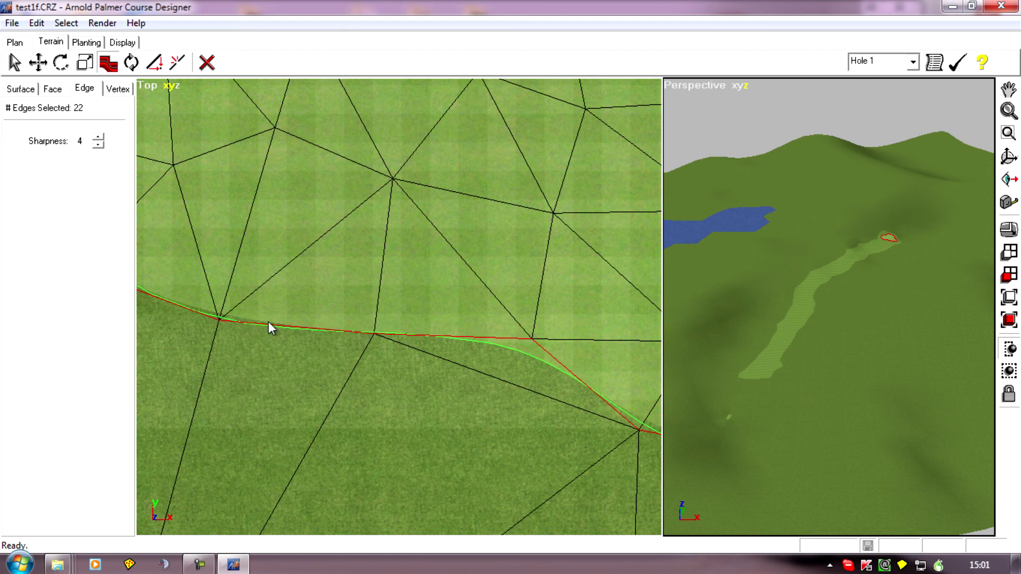
pyautogui.moveTo(139, 221); pyautogui.dragTo(395, 346, button='right')
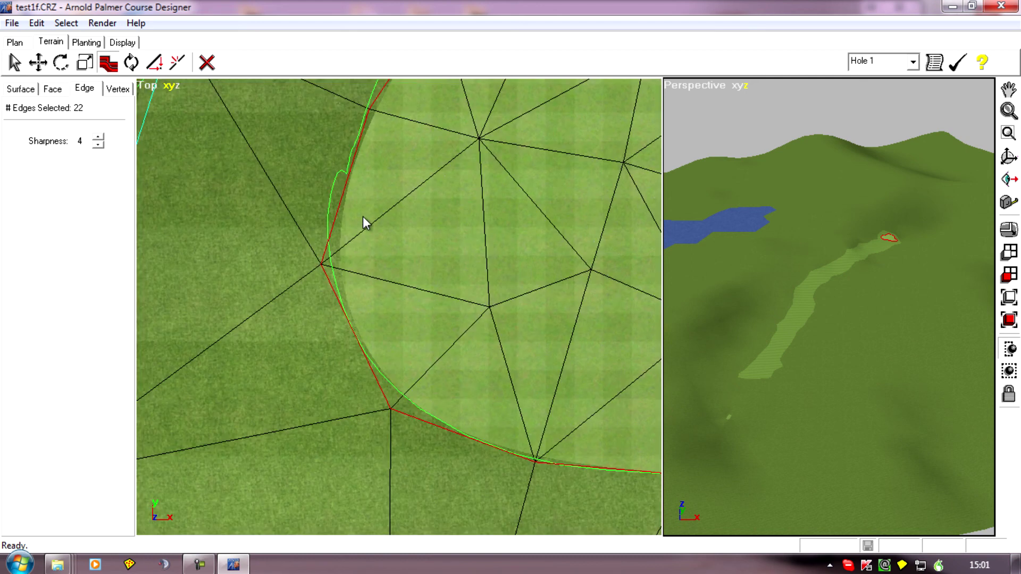
pyautogui.scroll(-3, 326, 326)
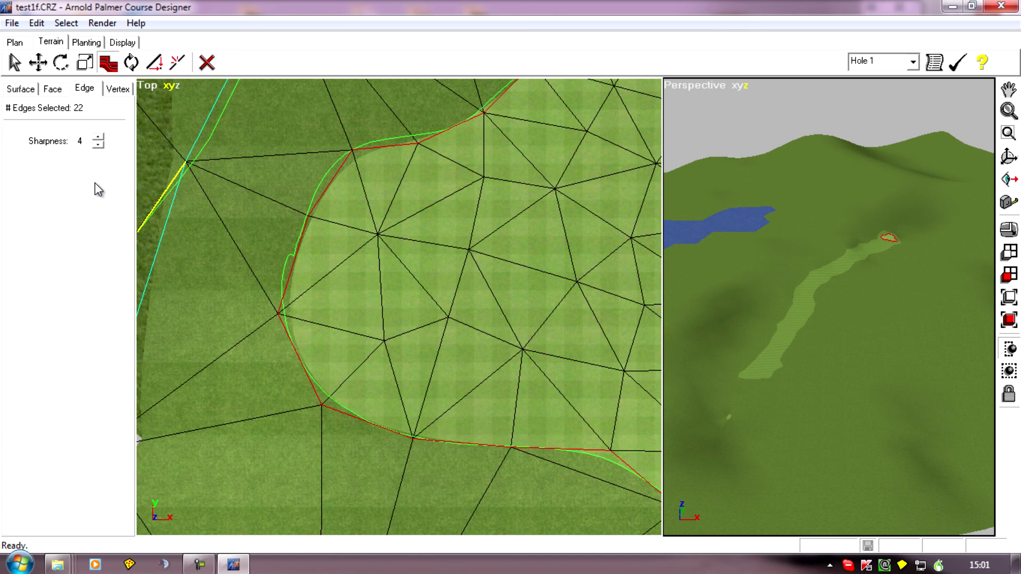
pyautogui.moveTo(529, 364); pyautogui.dragTo(397, 355, button='right')
pyautogui.scroll(-2, 396, 356)
pyautogui.moveTo(411, 306); pyautogui.dragTo(390, 319, button='right')
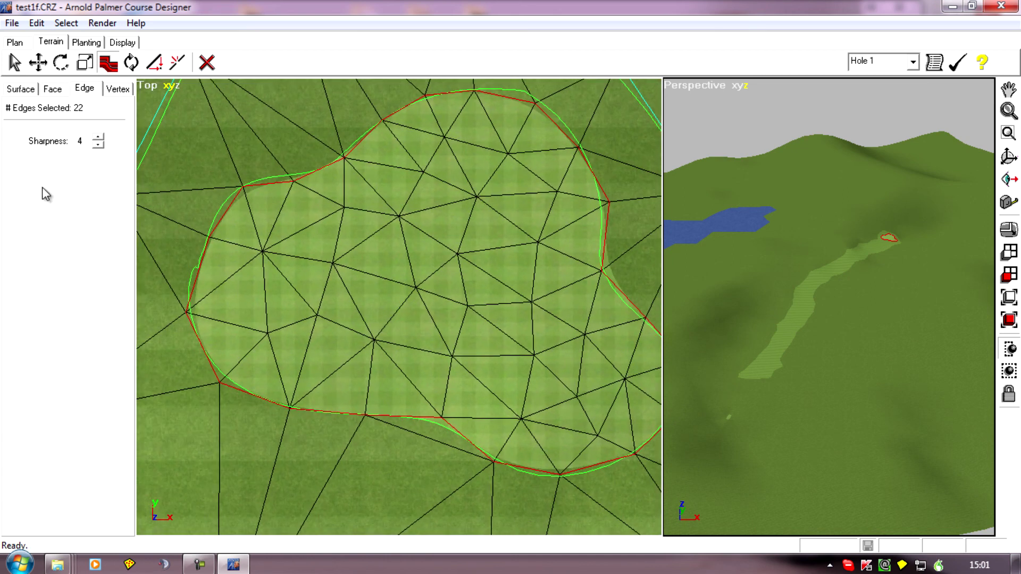
pyautogui.click(99, 144)
pyautogui.click(99, 144)
pyautogui.click(99, 144)
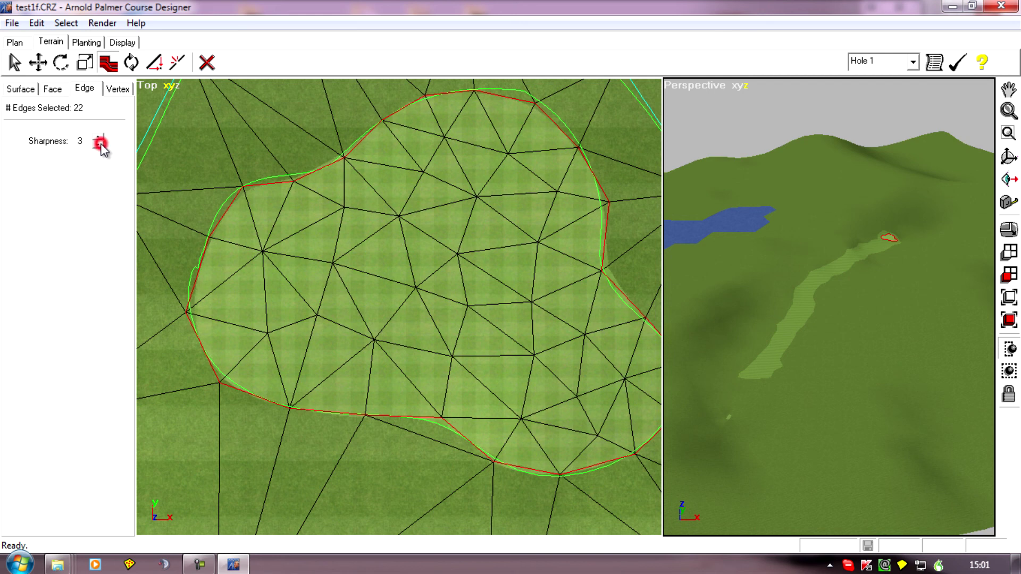
pyautogui.click(100, 144)
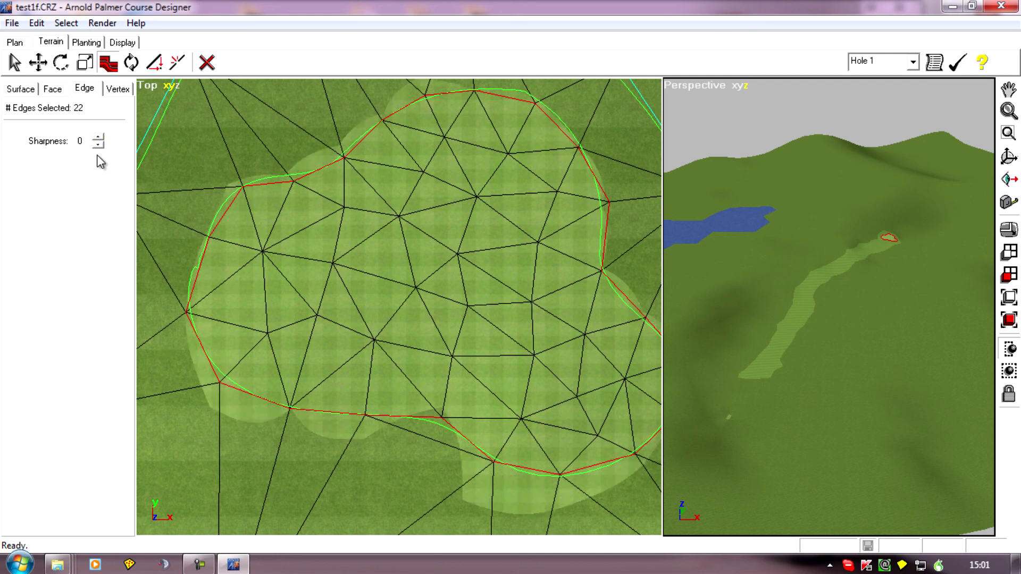
pyautogui.click(99, 145)
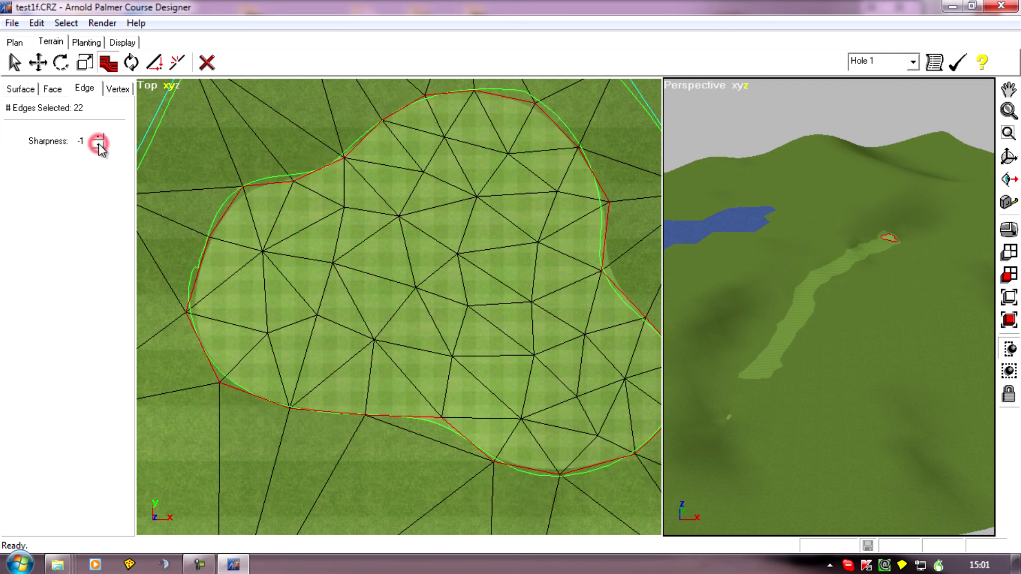
# Step: Select all edges on the border of the fairway region with Perimeter Select
pyautogui.moveTo(432, 333); pyautogui.dragTo(368, 324, button='middle')
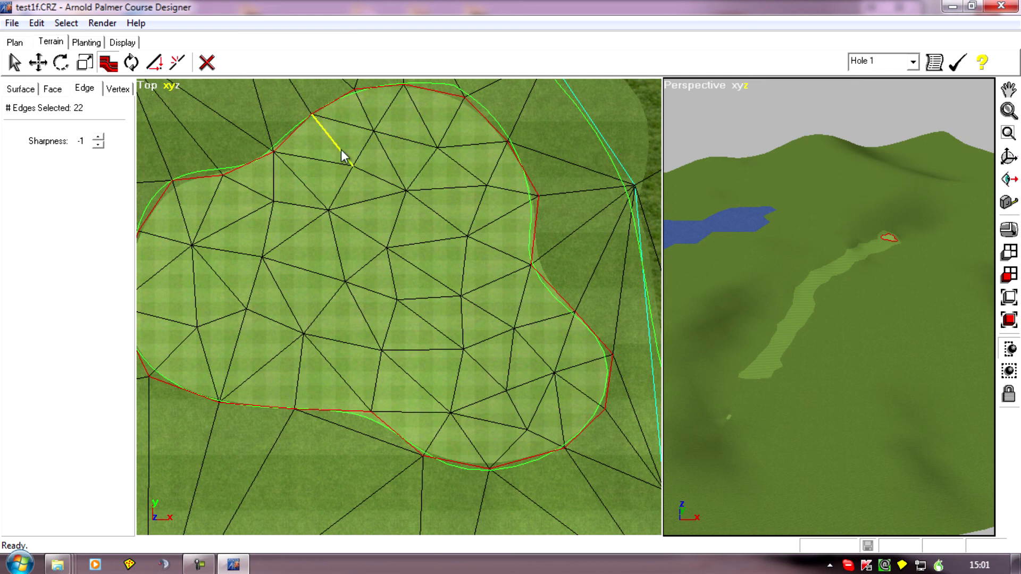
pyautogui.moveTo(321, 505); pyautogui.dragTo(292, 413, button='middle')
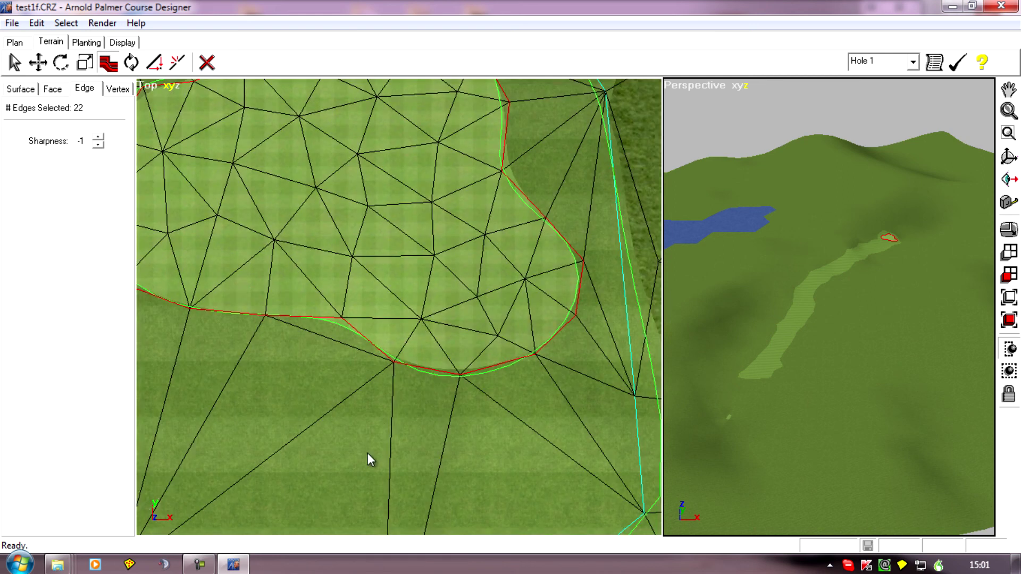
pyautogui.scroll(-3, 355, 428)
pyautogui.moveTo(355, 430); pyautogui.dragTo(320, 488, button='middle')
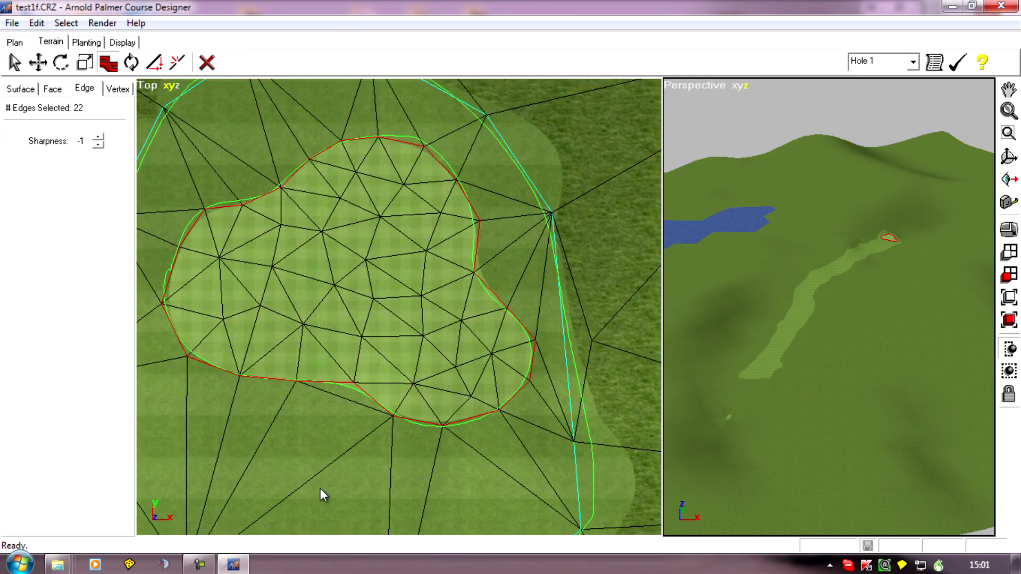
pyautogui.scroll(-1, 251, 467)
pyautogui.moveTo(250, 468); pyautogui.dragTo(298, 392, button='middle')
pyautogui.scroll(-2, 393, 449)
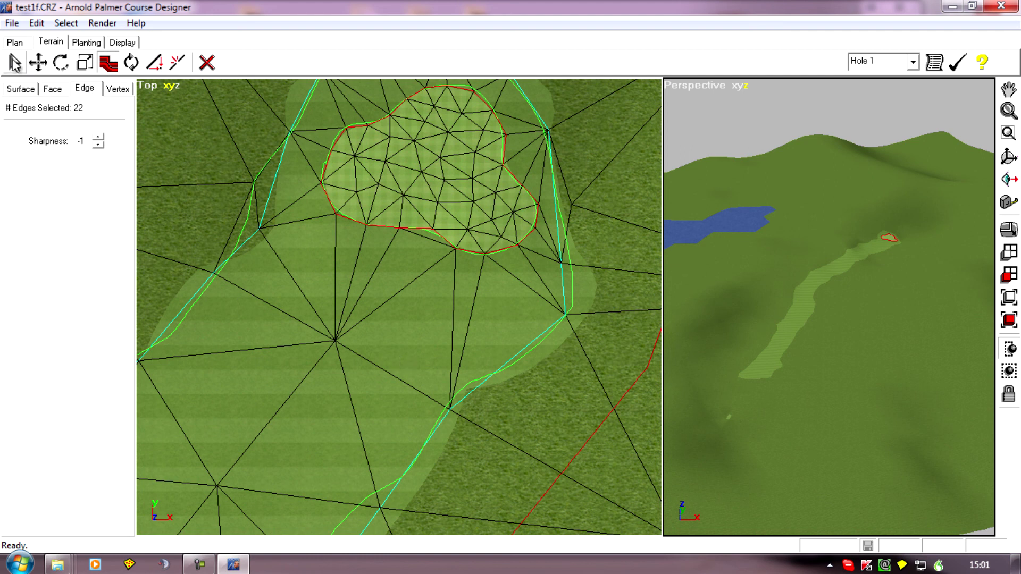
pyautogui.click(14, 63)
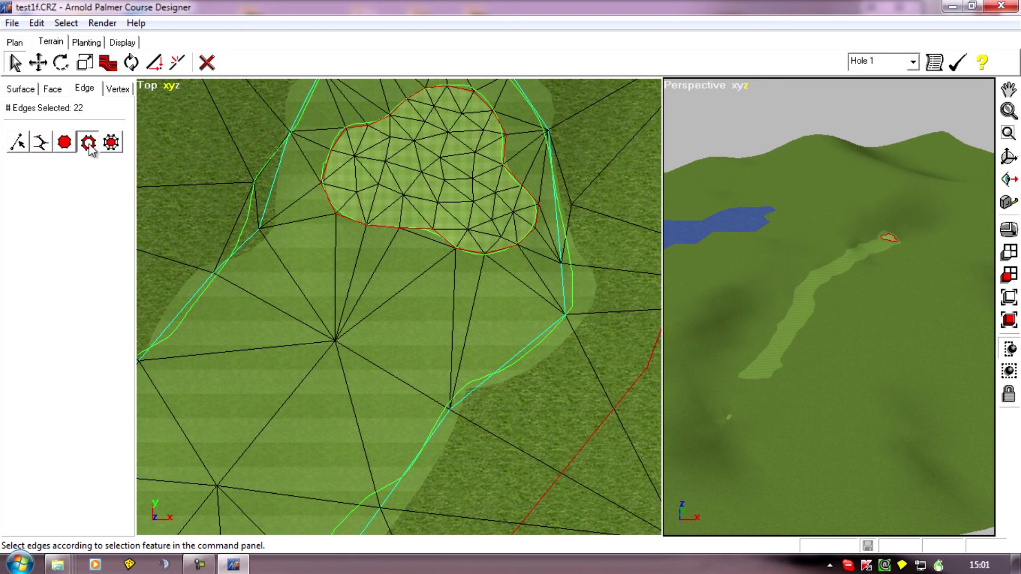
pyautogui.click(370, 361)
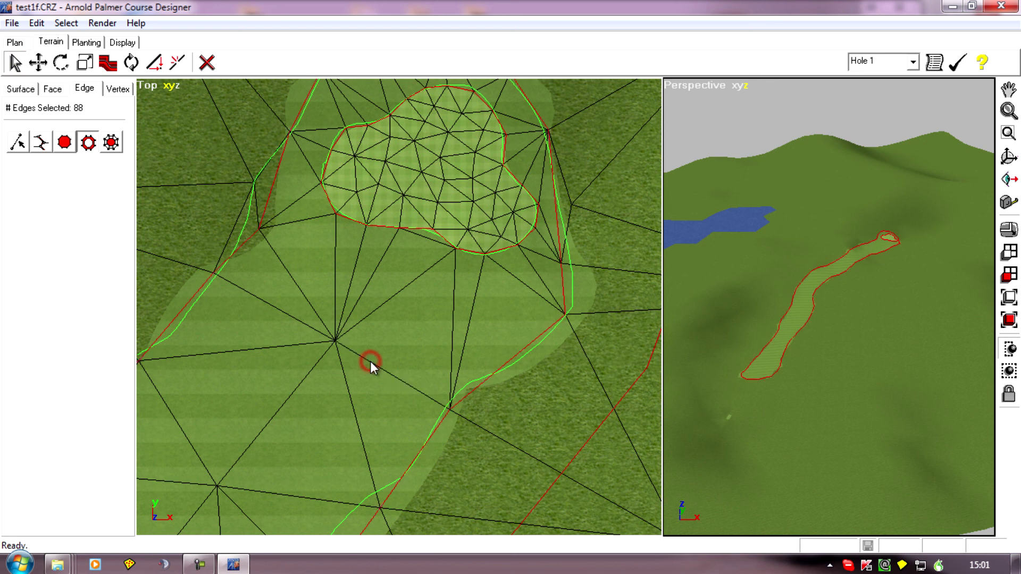
pyautogui.scroll(-2, 309, 456)
pyautogui.moveTo(310, 460); pyautogui.dragTo(407, 309, button='middle')
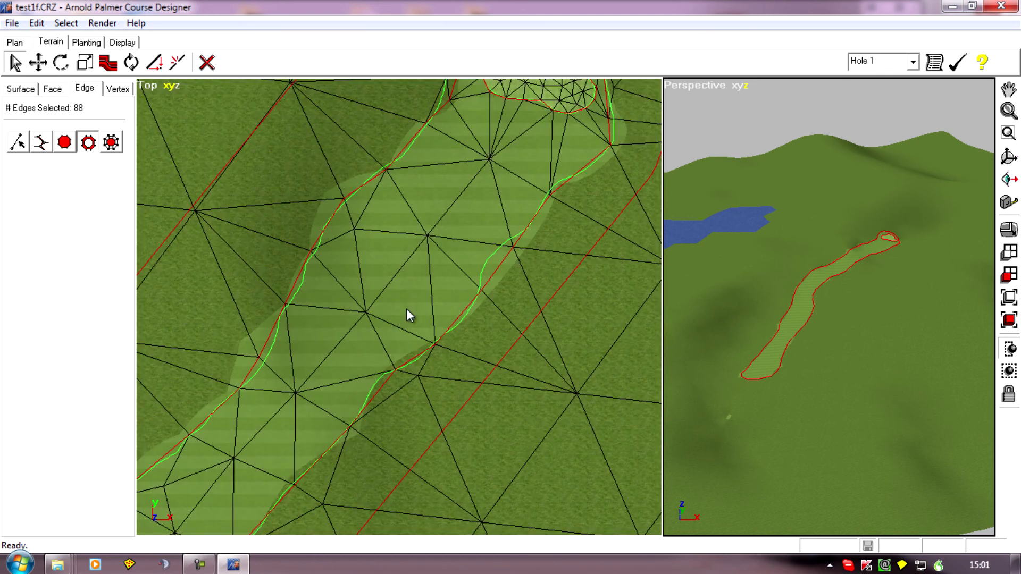
# Step: Compare the fairway's selected border edges with its traced outline around the green and set their Sharpness to -1
pyautogui.moveTo(438, 181); pyautogui.dragTo(276, 242, button='middle')
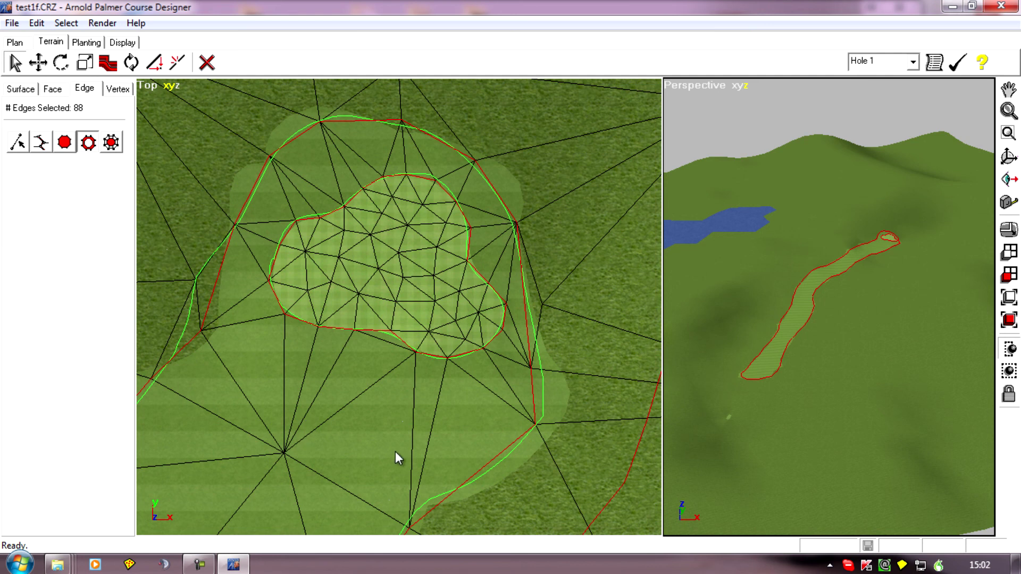
pyautogui.moveTo(343, 456); pyautogui.dragTo(357, 385, button='right')
pyautogui.scroll(3, 357, 385)
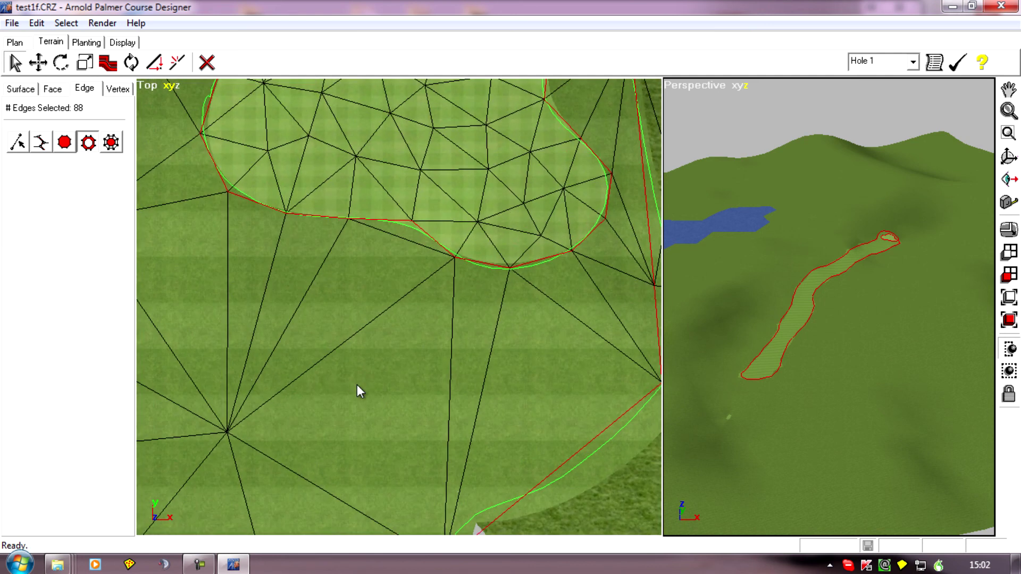
pyautogui.scroll(-3, 374, 381)
pyautogui.moveTo(374, 382); pyautogui.dragTo(328, 381, button='middle')
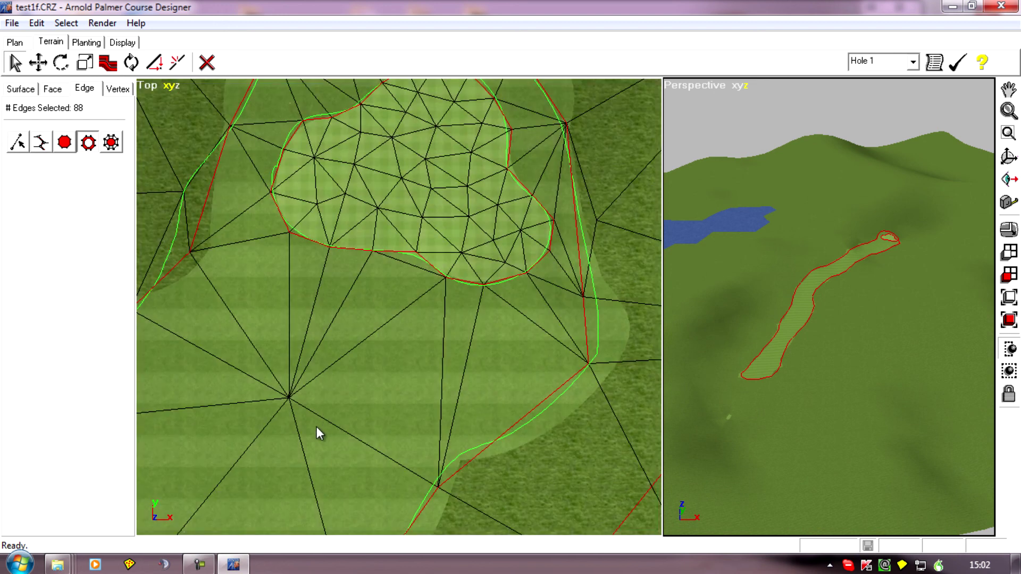
pyautogui.scroll(3, 317, 428)
pyautogui.moveTo(309, 476); pyautogui.dragTo(354, 381, button='middle')
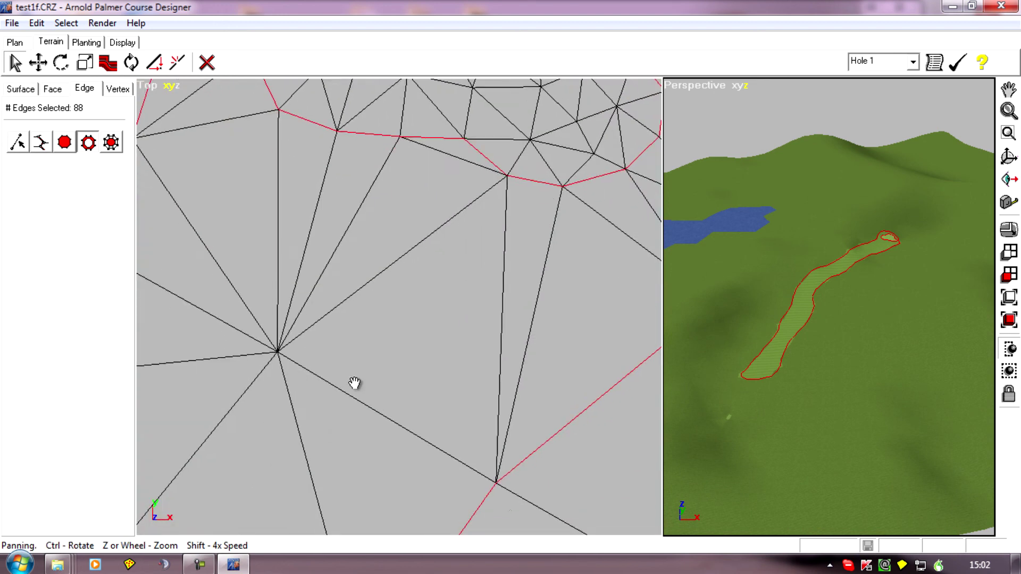
pyautogui.scroll(-1, 309, 449)
pyautogui.moveTo(352, 438); pyautogui.dragTo(336, 307, button='middle')
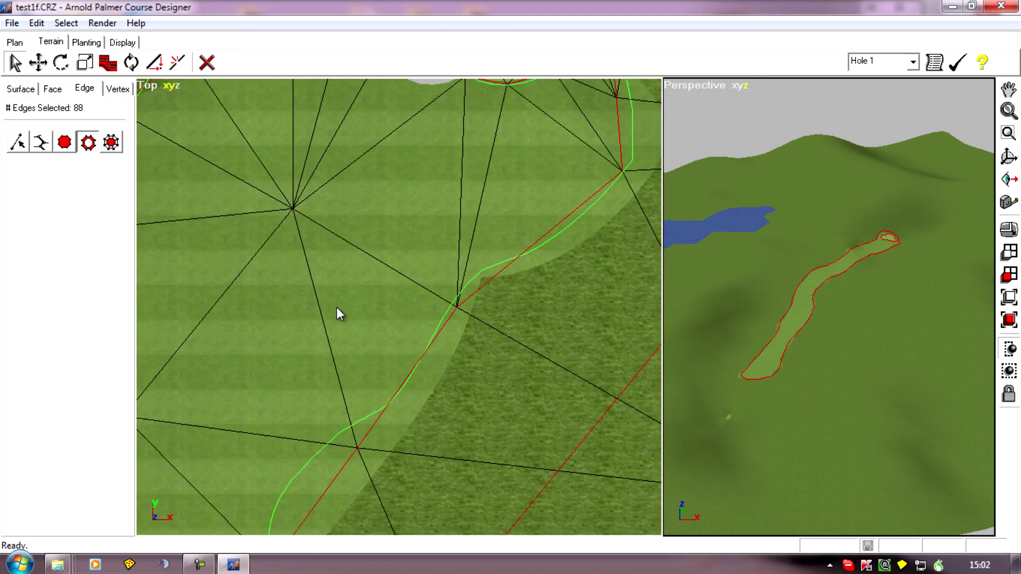
pyautogui.click(109, 63)
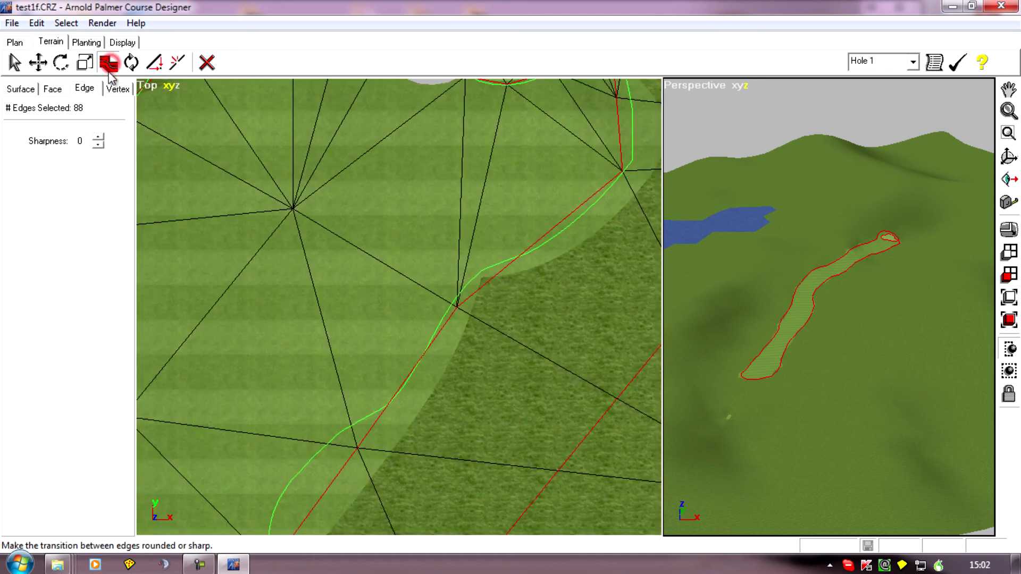
pyautogui.click(99, 145)
pyautogui.scroll(-4, 363, 298)
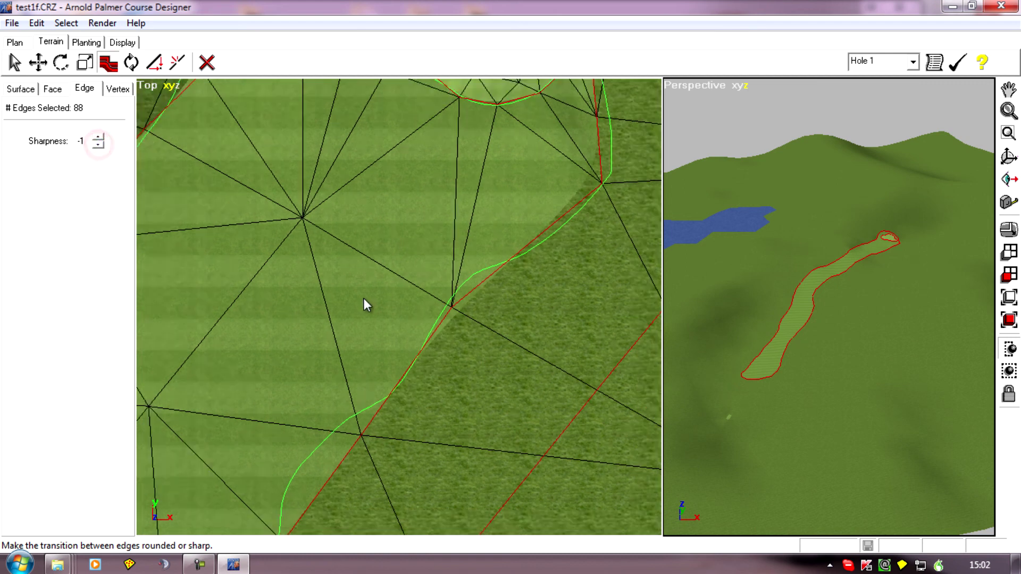
# Step: Examine how the fairway's border follows its traced outline from the green down to its start near the tee
pyautogui.moveTo(333, 197); pyautogui.dragTo(303, 441, button='middle')
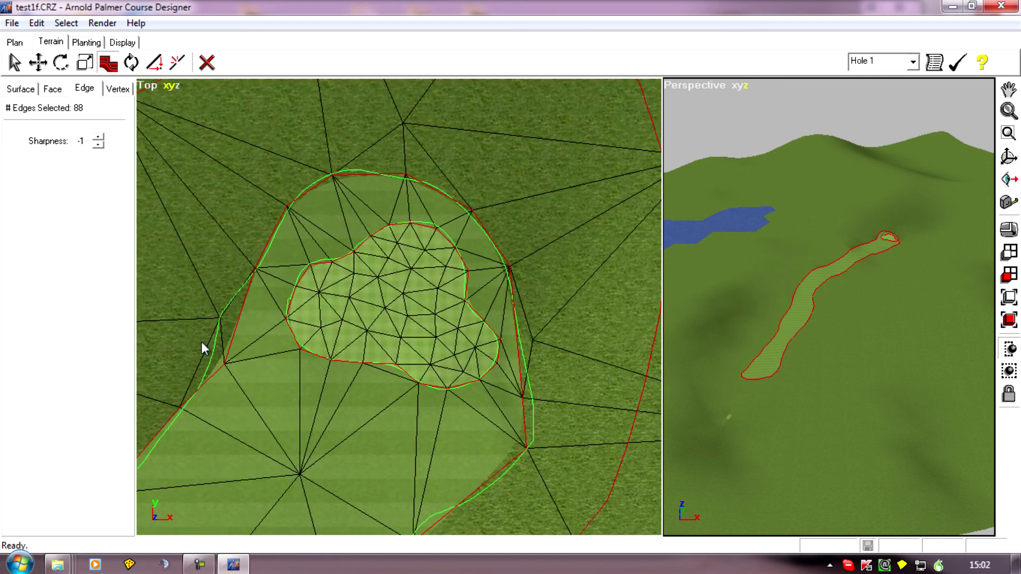
pyautogui.moveTo(305, 478); pyautogui.dragTo(538, 226, button='middle')
pyautogui.moveTo(326, 511); pyautogui.dragTo(507, 211, button='middle')
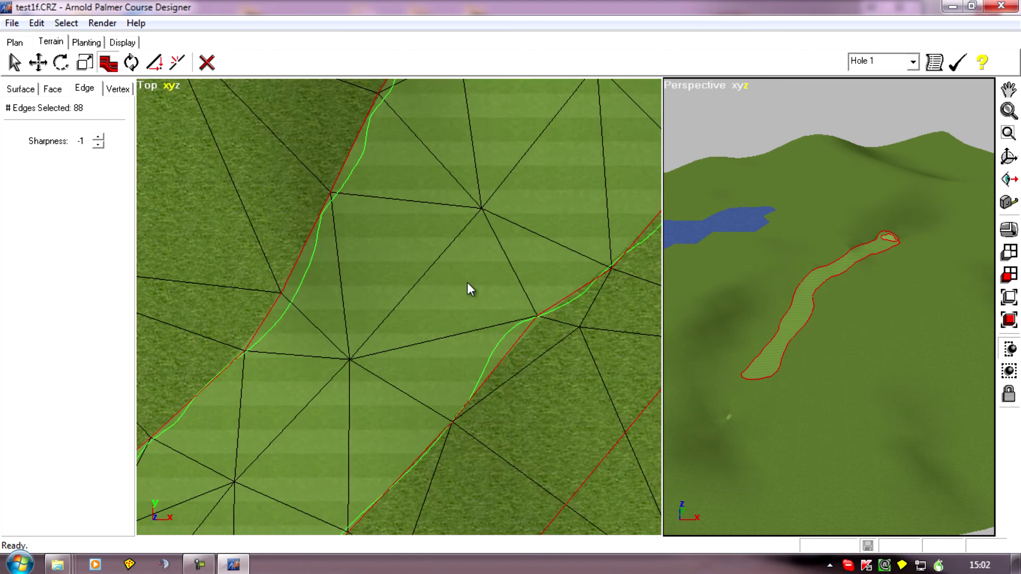
pyautogui.moveTo(365, 431); pyautogui.dragTo(515, 173, button='middle')
pyautogui.scroll(-3, 515, 174)
pyautogui.moveTo(374, 367); pyautogui.dragTo(569, 129, button='middle')
pyautogui.moveTo(418, 420); pyautogui.dragTo(509, 91, button='middle')
pyautogui.moveTo(417, 411); pyautogui.dragTo(543, 35, button='middle')
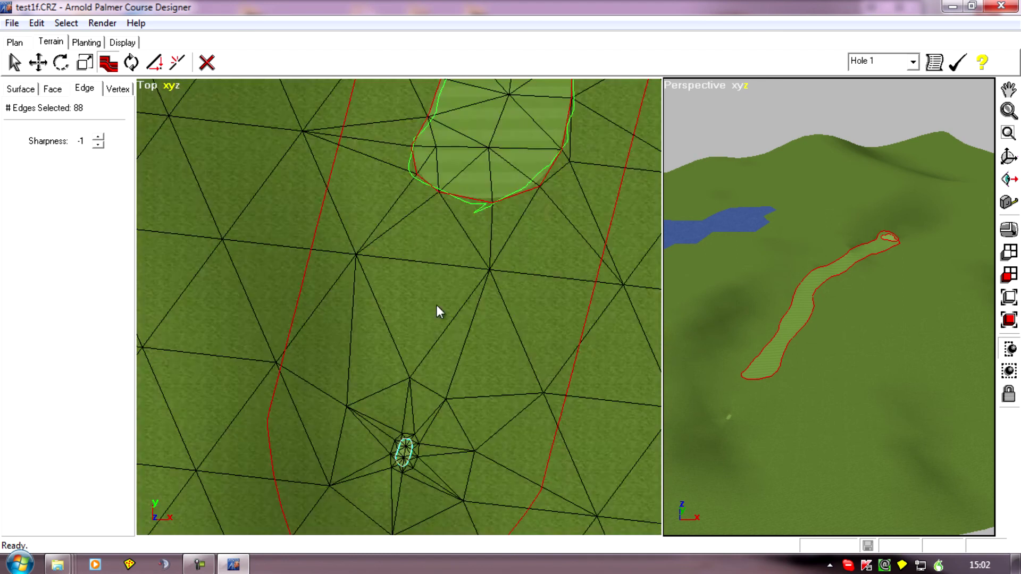
# Step: Select all edges on the border of the tee with Perimeter Select and set their Sharpness to -1
pyautogui.scroll(4, 436, 305)
pyautogui.moveTo(404, 412); pyautogui.dragTo(455, 563, button='middle')
pyautogui.scroll(3, 399, 306)
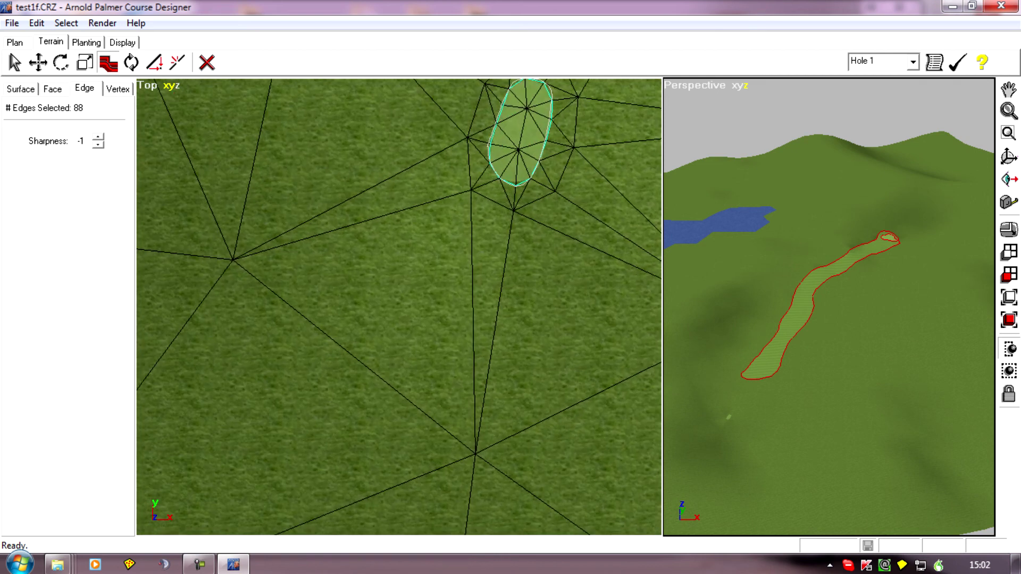
pyautogui.moveTo(398, 245); pyautogui.dragTo(293, 375, button='middle')
pyautogui.scroll(5, 423, 321)
pyautogui.moveTo(439, 187); pyautogui.dragTo(398, 313, button='middle')
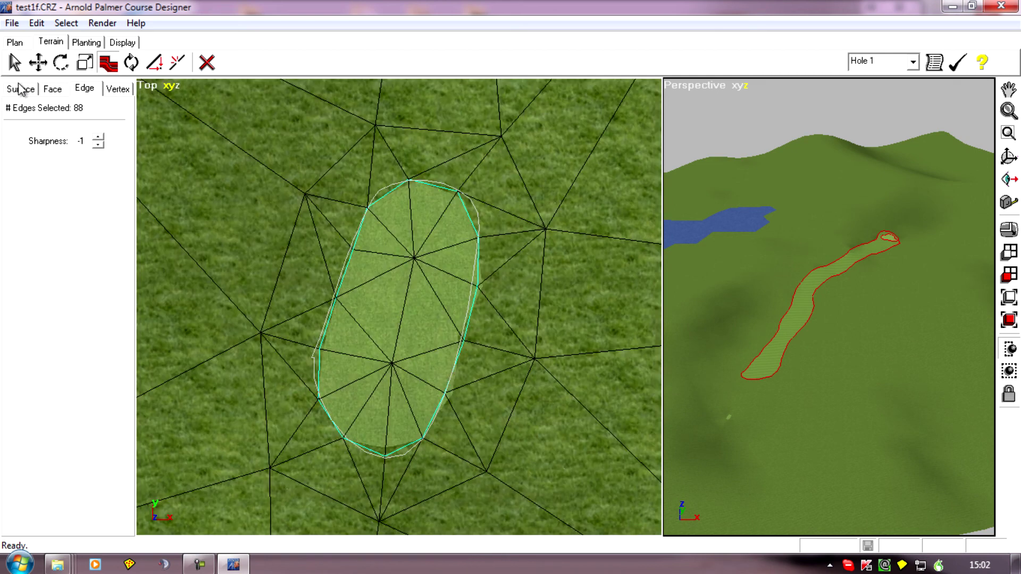
pyautogui.click(15, 62)
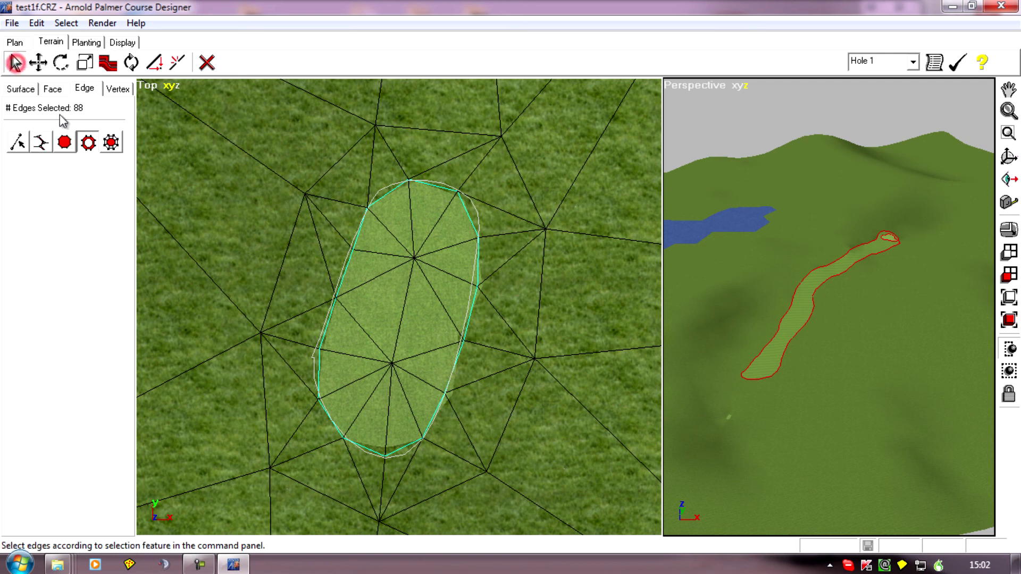
pyautogui.click(412, 273)
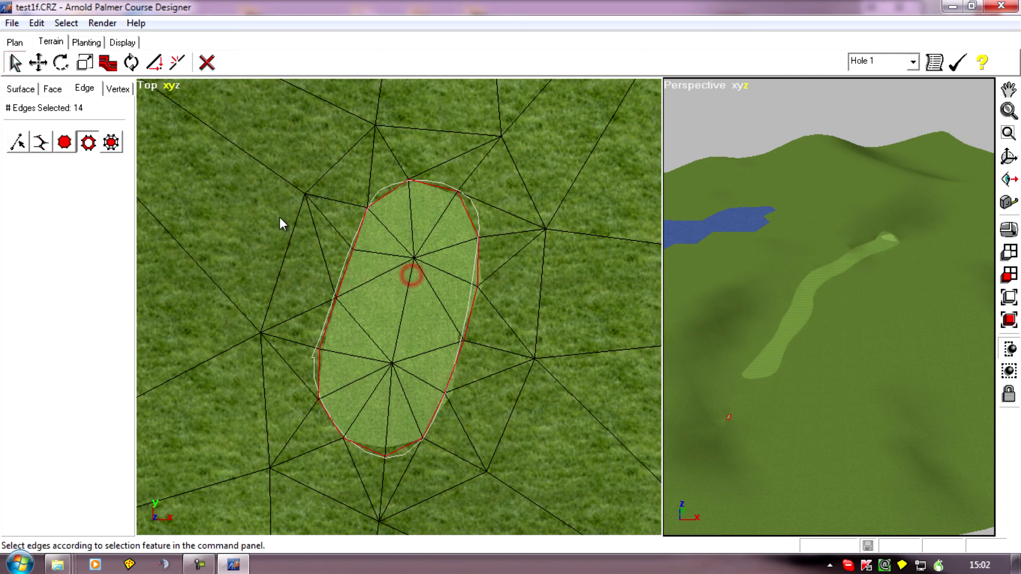
pyautogui.click(110, 66)
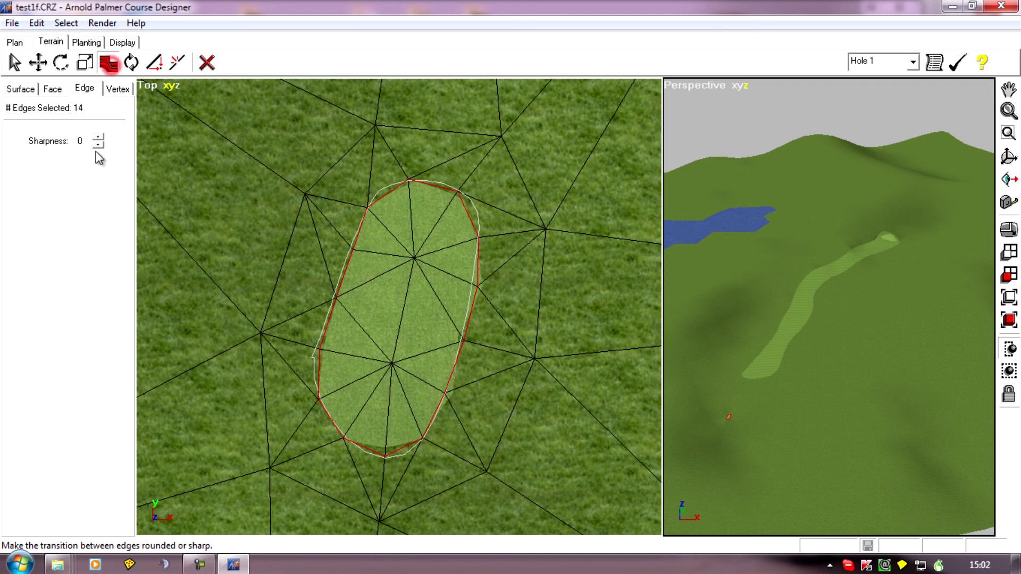
pyautogui.click(98, 153)
pyautogui.moveTo(253, 267); pyautogui.dragTo(320, 256, button='middle')
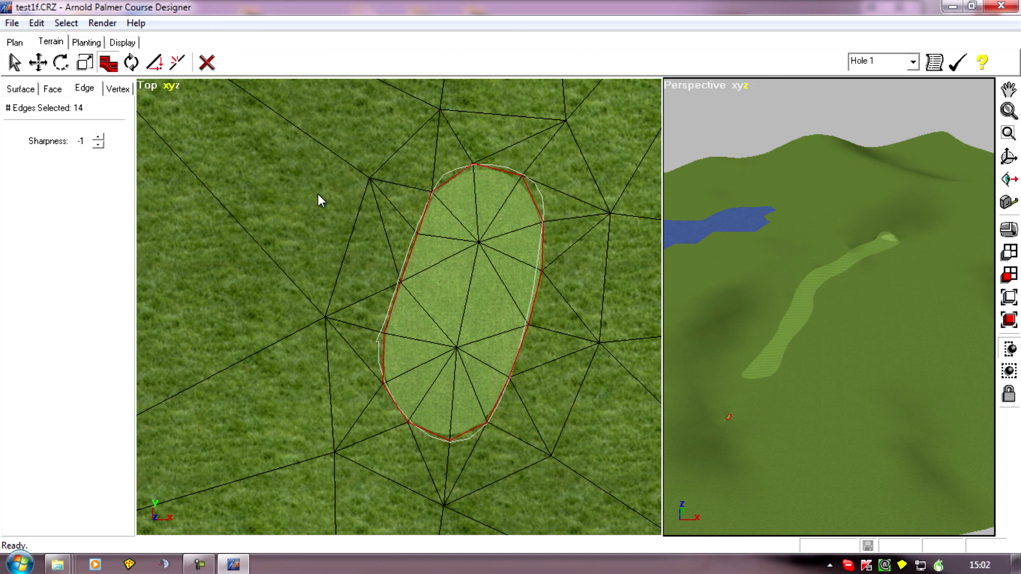
# Step: Delete the traced plan outline shape around the Hole 1 tee
pyautogui.click(14, 42)
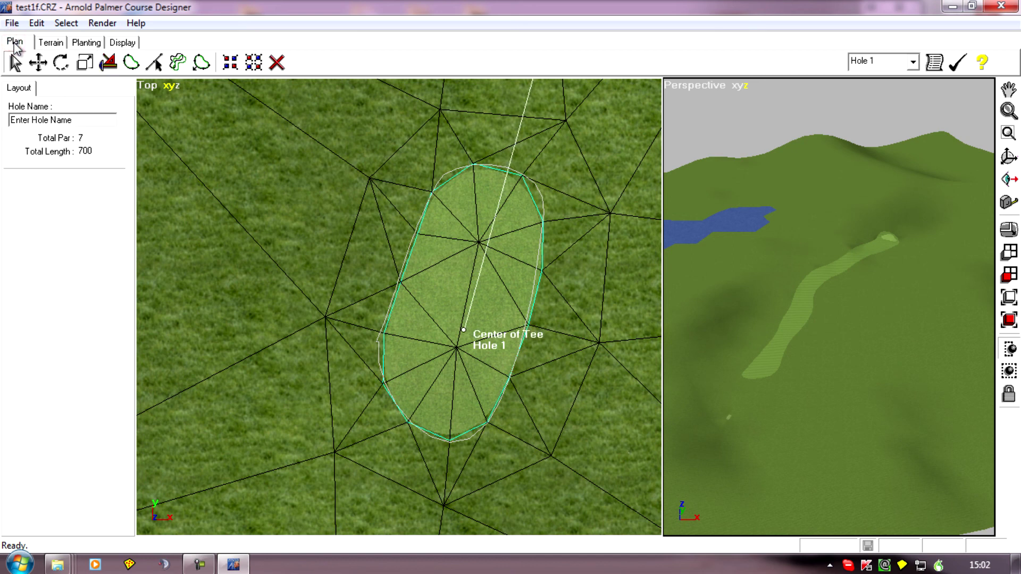
pyautogui.click(15, 63)
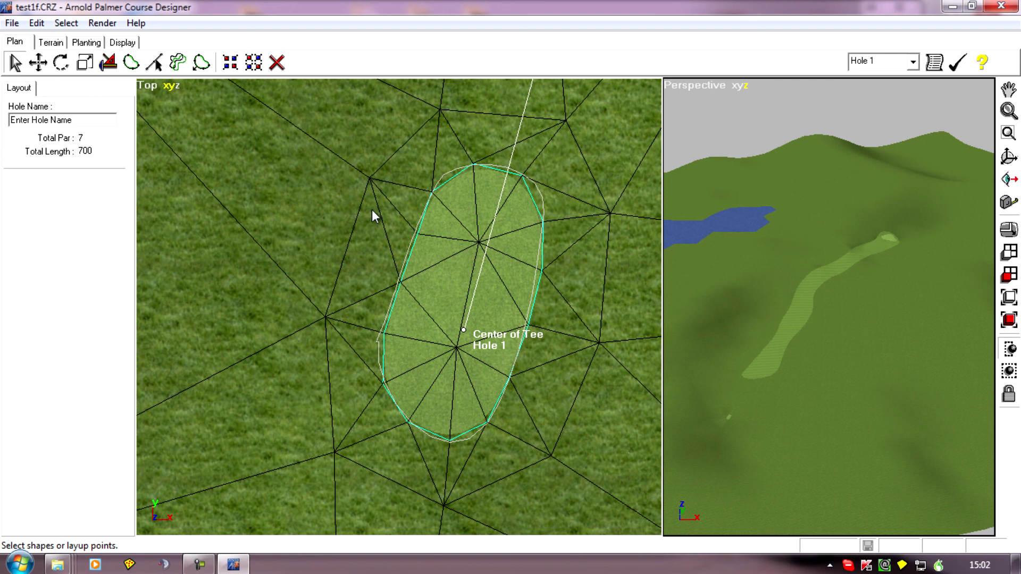
pyautogui.moveTo(383, 208); pyautogui.dragTo(435, 260)
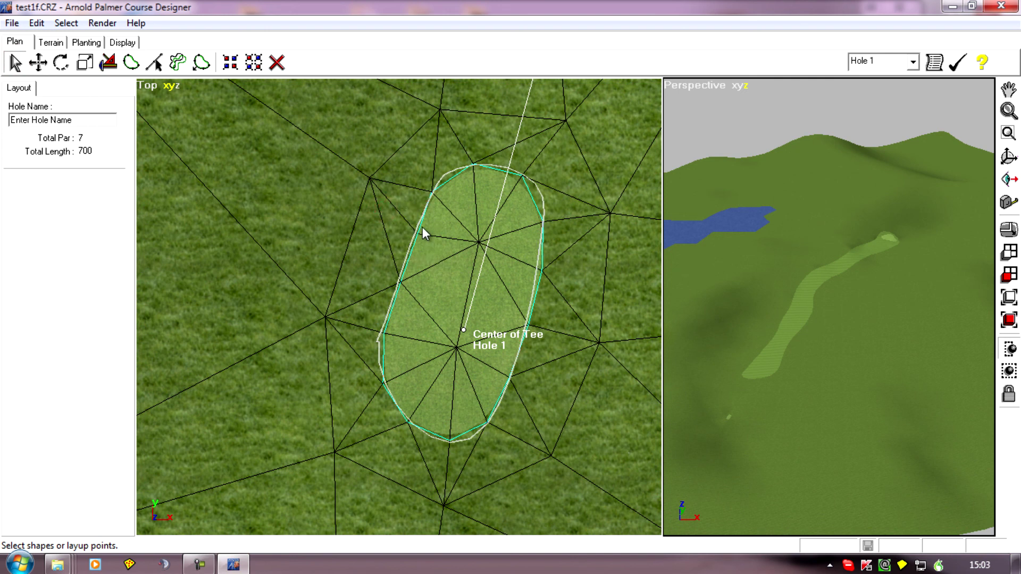
pyautogui.click(277, 62)
# Step: Delete the traced plan outline shape around the Hole 1 fairway
pyautogui.scroll(-5, 413, 190)
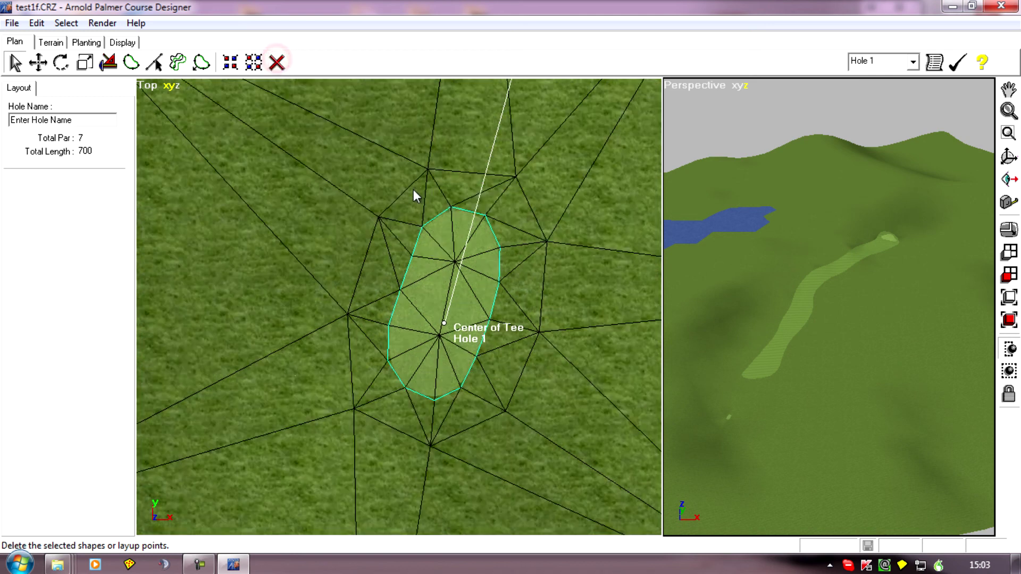
pyautogui.moveTo(347, 161); pyautogui.dragTo(161, 518, button='middle')
pyautogui.scroll(-2, 394, 304)
pyautogui.moveTo(467, 214); pyautogui.dragTo(288, 71, button='middle')
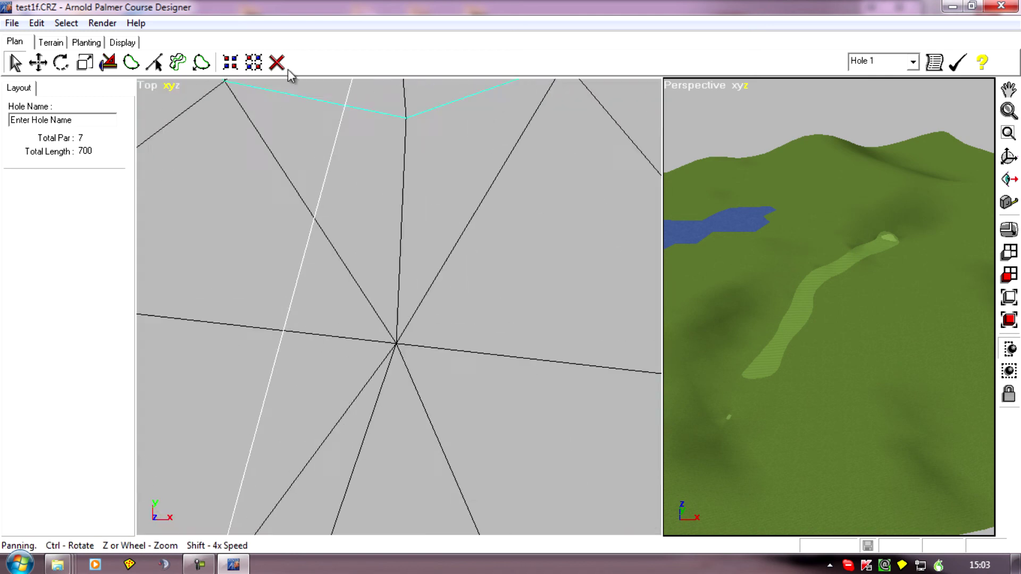
pyautogui.scroll(-3, 300, 56)
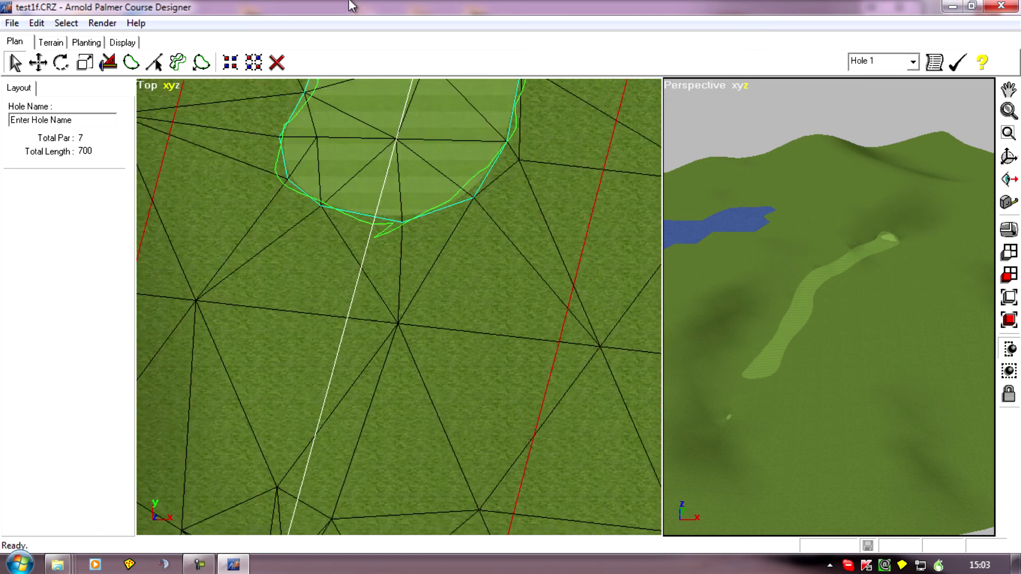
pyautogui.click(384, 227)
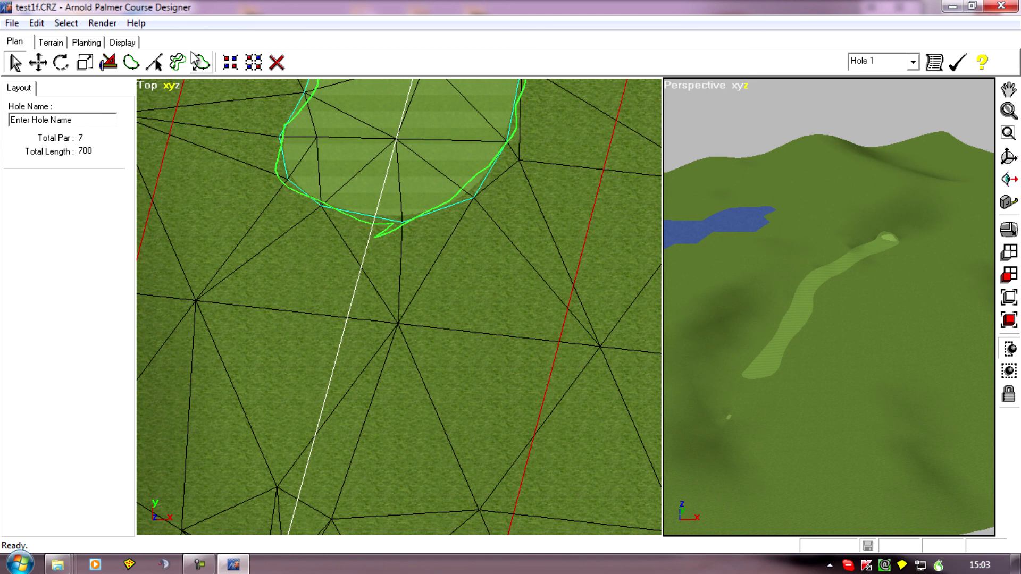
pyautogui.click(282, 65)
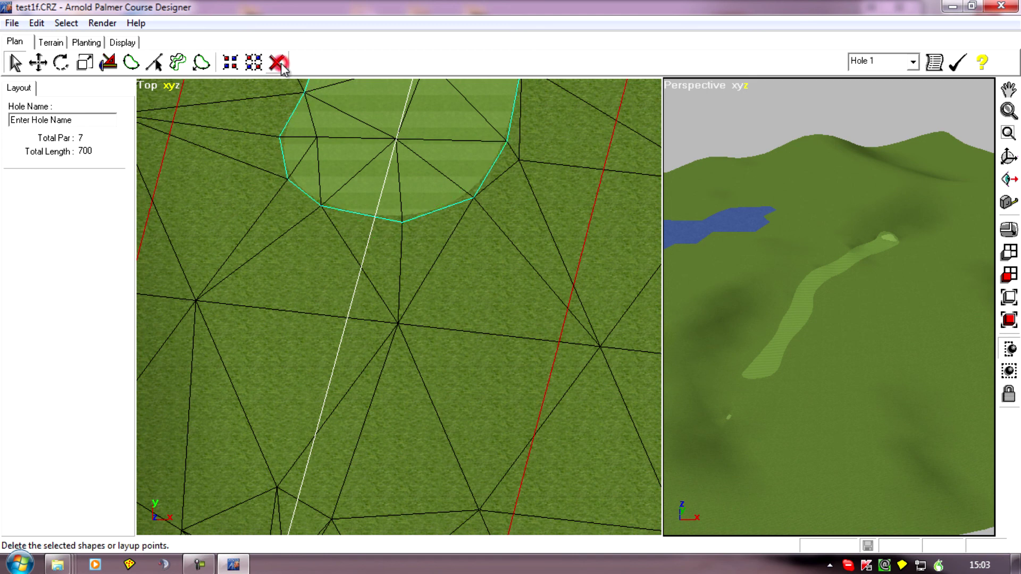
# Step: Delete the traced plan outline shape around the Hole 1 green
pyautogui.moveTo(514, 164); pyautogui.dragTo(403, 518, button='middle')
pyautogui.scroll(-3, 403, 519)
pyautogui.moveTo(514, 188); pyautogui.dragTo(428, 414, button='middle')
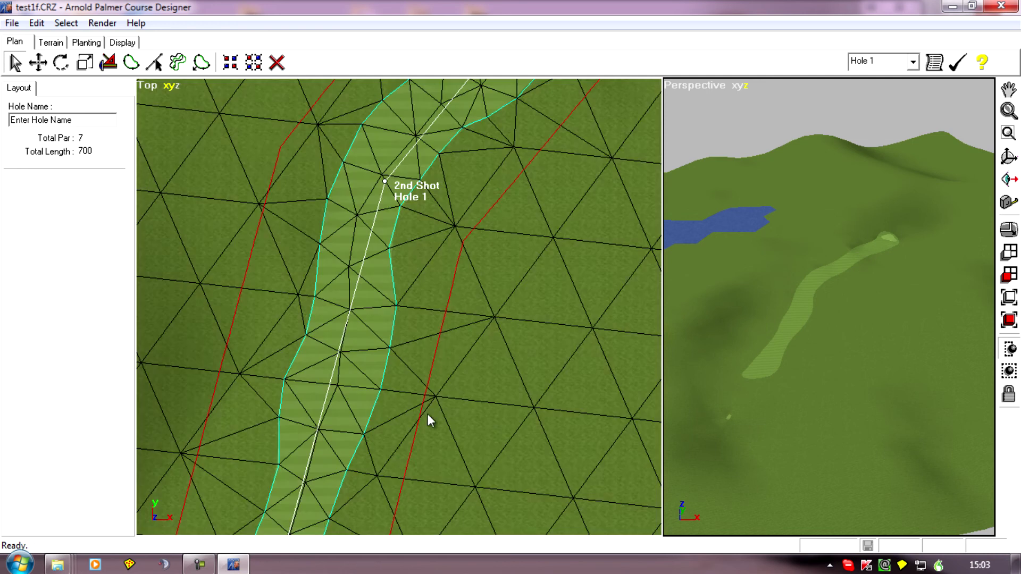
pyautogui.moveTo(490, 149); pyautogui.dragTo(304, 459, button='middle')
pyautogui.moveTo(542, 178); pyautogui.dragTo(471, 324, button='middle')
pyautogui.scroll(5, 475, 317)
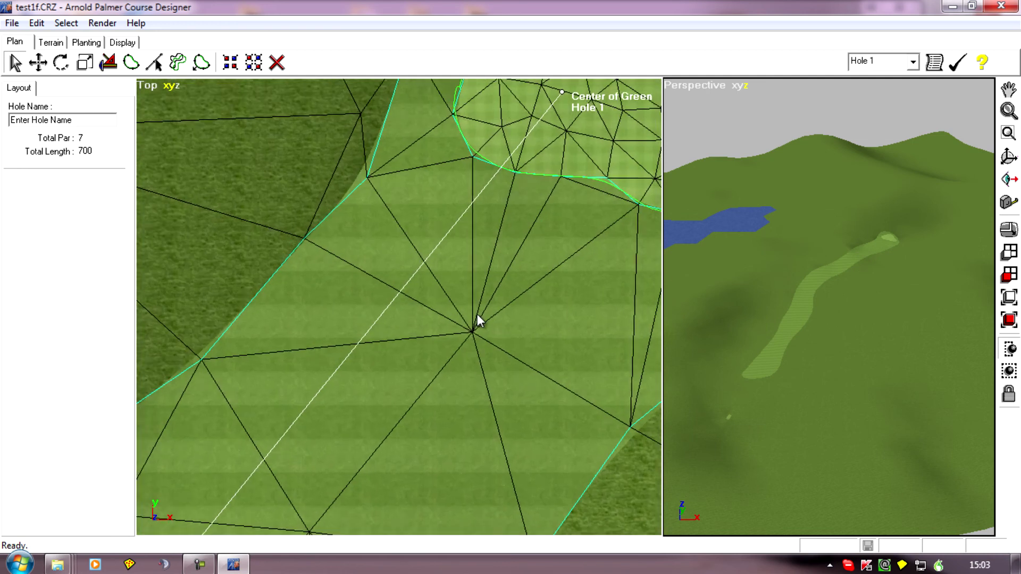
pyautogui.moveTo(436, 181); pyautogui.dragTo(290, 378, button='middle')
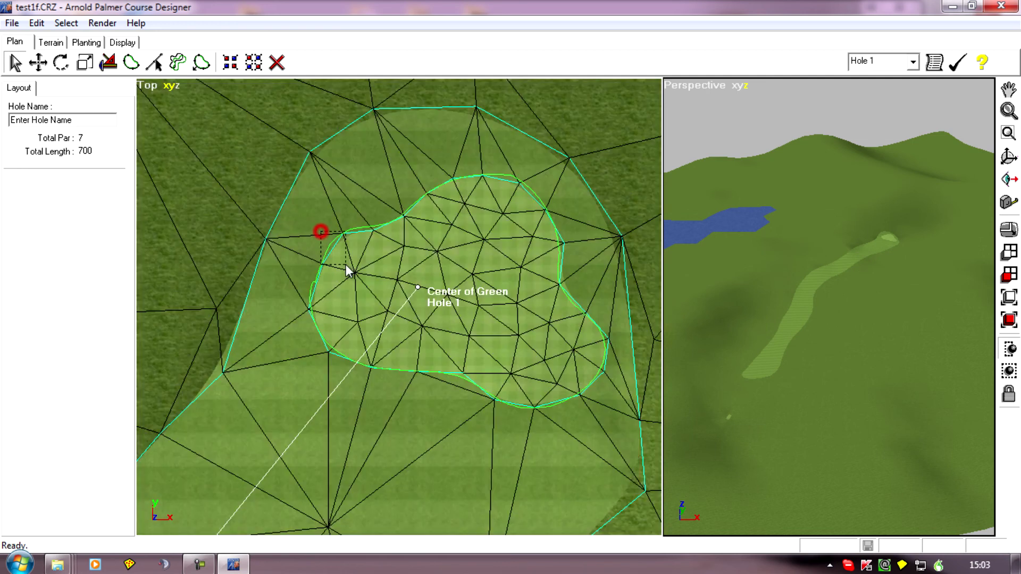
pyautogui.click(276, 65)
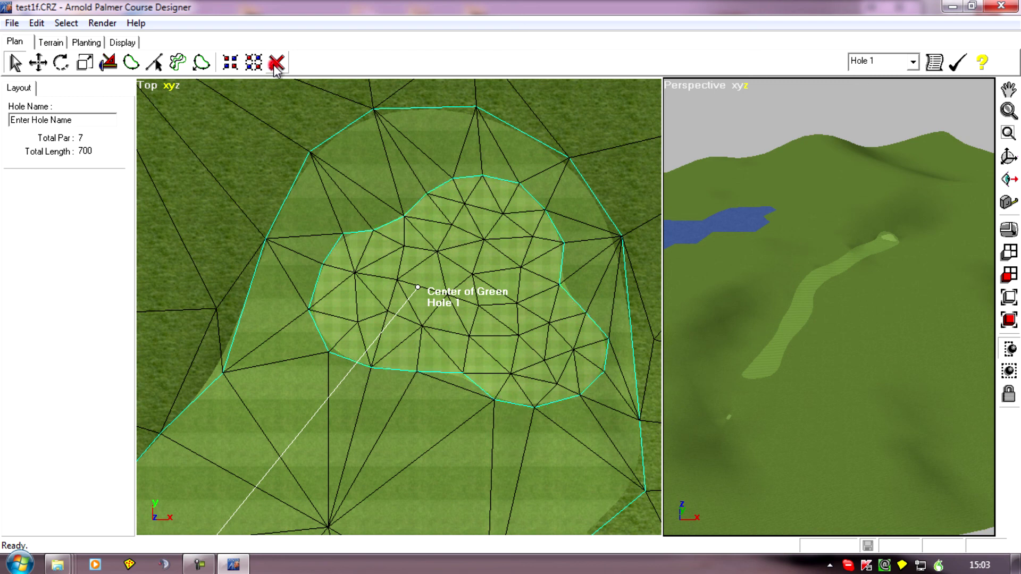
# Step: Examine the mesh of the green and of the fairway surrounding and leading up to it
pyautogui.scroll(-2, 324, 332)
pyautogui.moveTo(385, 322); pyautogui.dragTo(328, 327, button='middle')
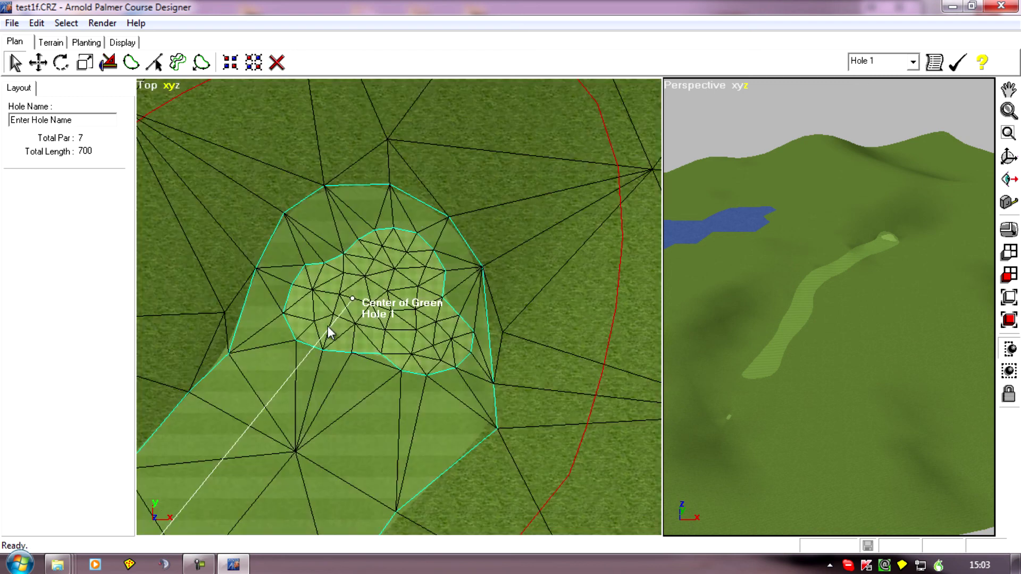
pyautogui.moveTo(409, 296); pyautogui.dragTo(391, 311, button='middle')
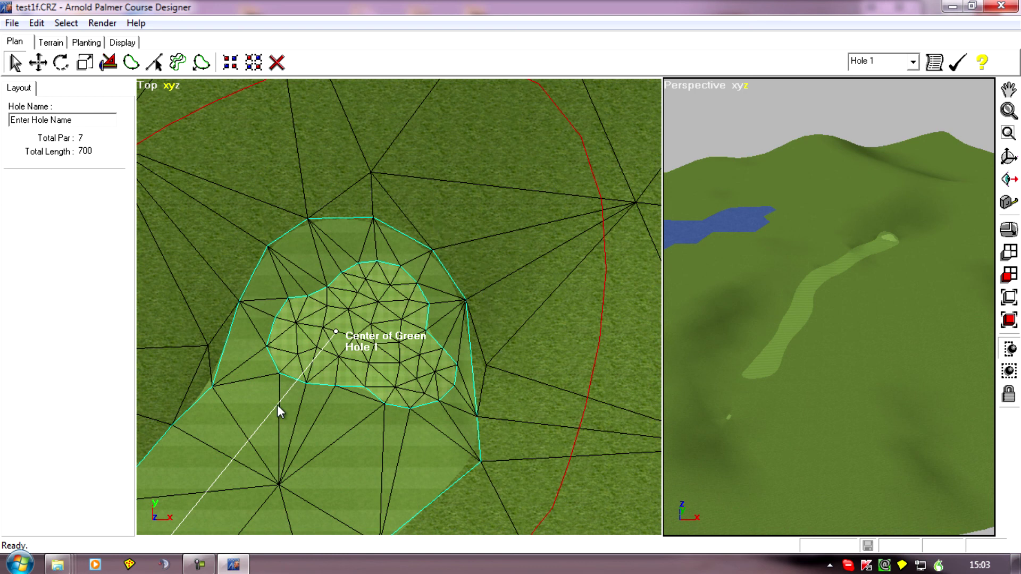
pyautogui.moveTo(278, 410); pyautogui.dragTo(375, 180, button='middle')
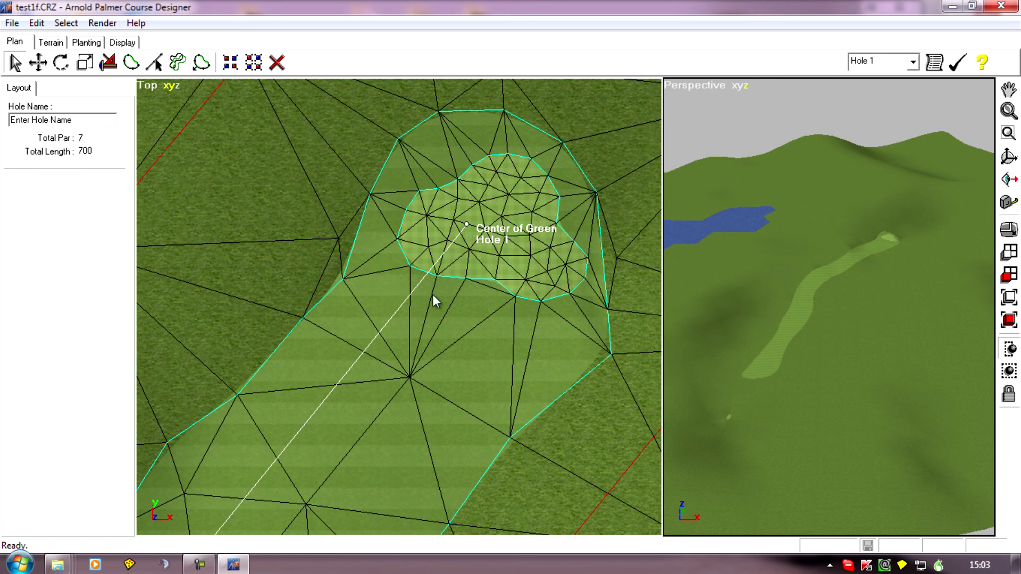
pyautogui.scroll(-1, 394, 393)
pyautogui.moveTo(478, 350); pyautogui.dragTo(439, 394, button='middle')
pyautogui.scroll(2, 371, 250)
pyautogui.moveTo(372, 251); pyautogui.dragTo(326, 240, button='middle')
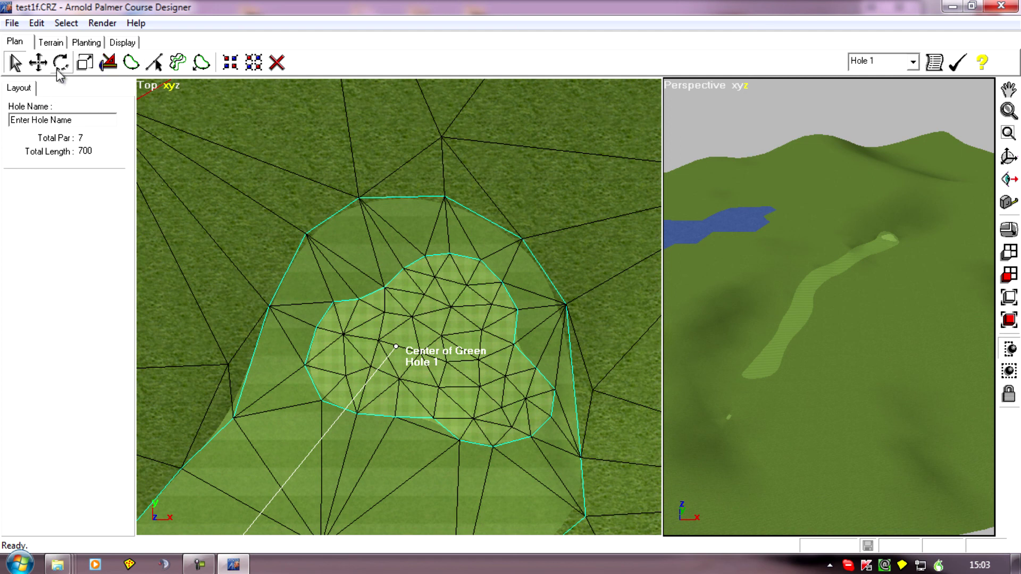
# Step: Add a mesh point between the green's upper edge and the fairway border with the Terrain Painter, using radius 1 ft, height 0.0 ft and Add Density
pyautogui.click(51, 42)
pyautogui.click(20, 89)
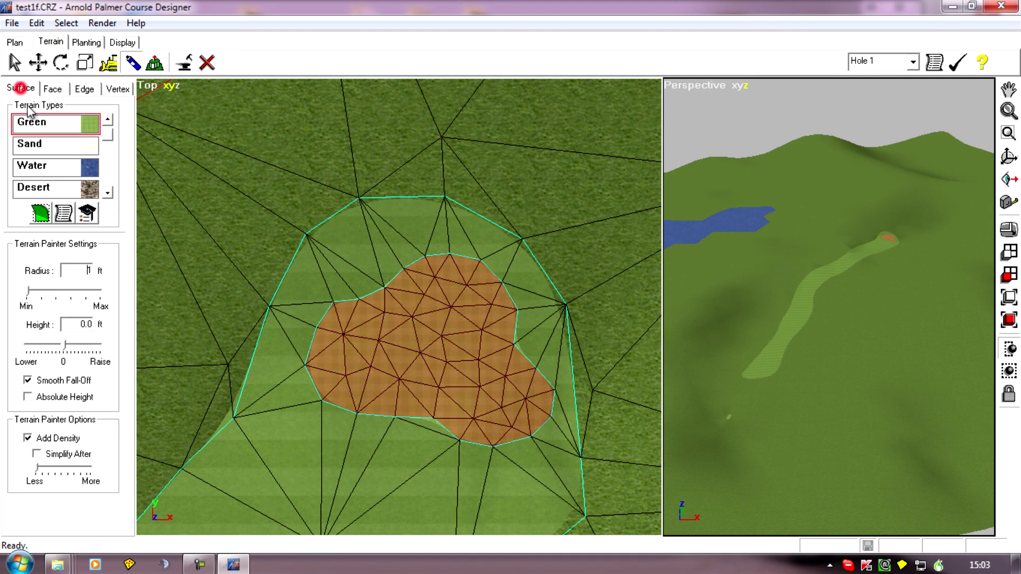
pyautogui.click(396, 251)
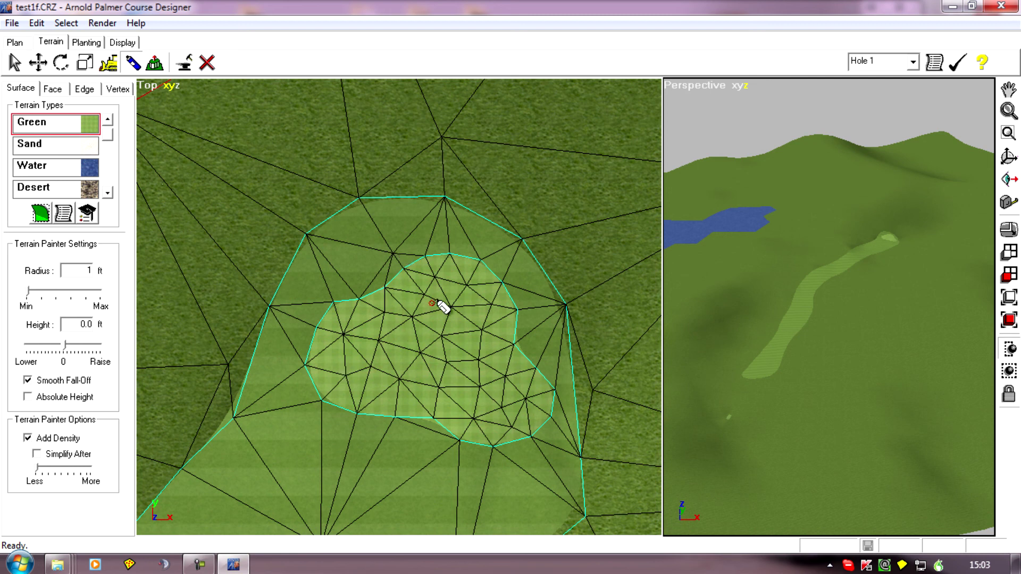
pyautogui.moveTo(357, 301); pyautogui.dragTo(310, 277, button='right')
pyautogui.scroll(3, 310, 272)
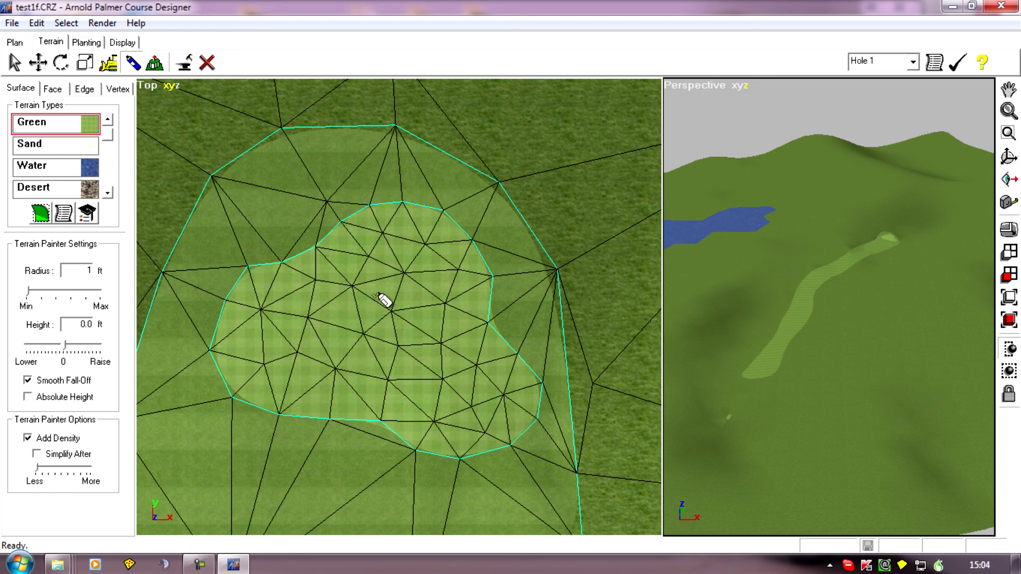
pyautogui.scroll(3, 349, 279)
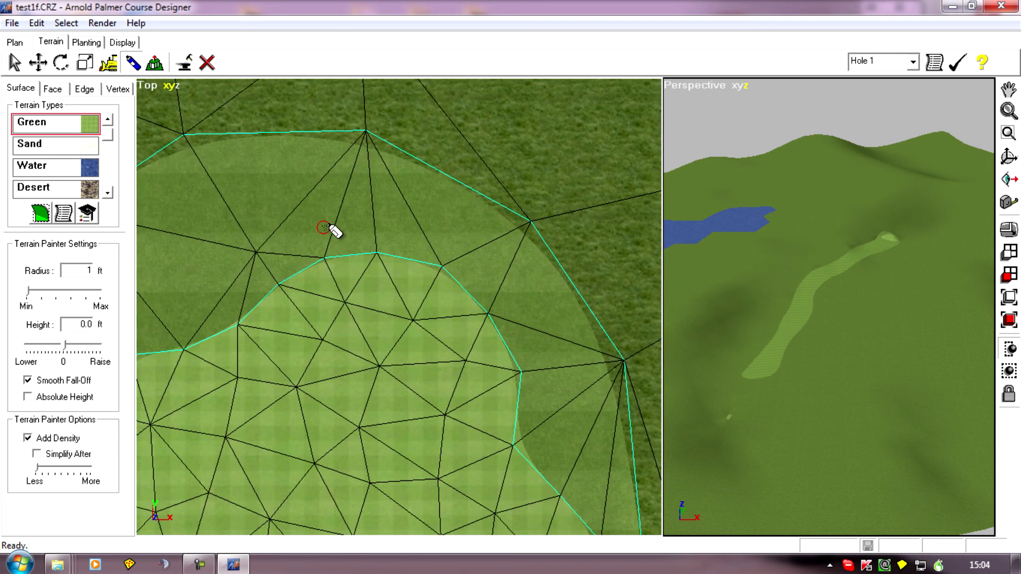
# Step: Add three mesh points between the green's upper edge and the fairway border with the Terrain Painter at 1 ft radius
pyautogui.scroll(-2, 331, 299)
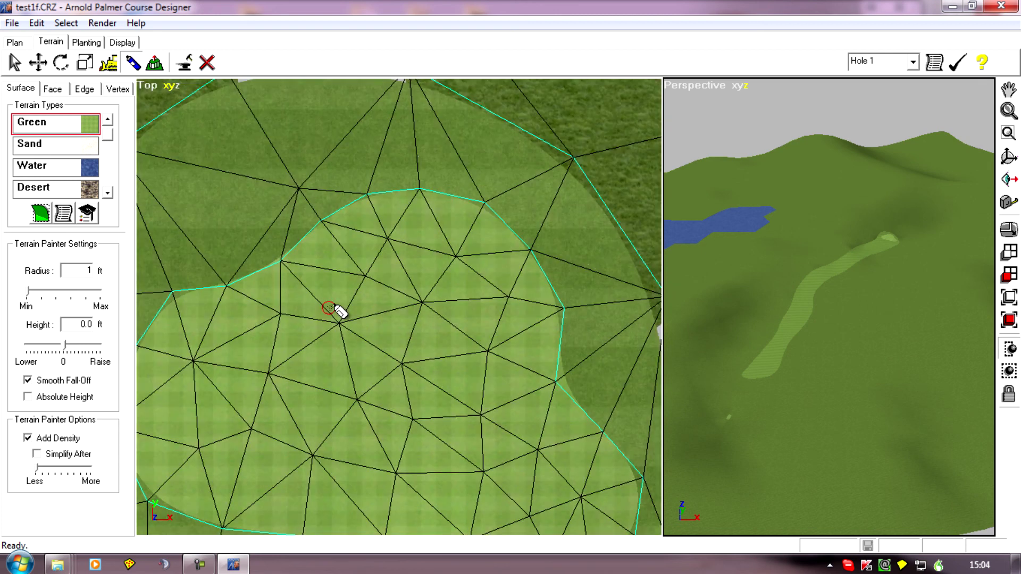
pyautogui.moveTo(394, 296)
pyautogui.mouseDown(button='middle')
pyautogui.moveTo(372, 353)
pyautogui.moveTo(358, 200)
pyautogui.moveTo(358, 355)
pyautogui.moveTo(330, 368)
pyautogui.mouseUp(button='middle')
pyautogui.scroll(2, 362, 319)
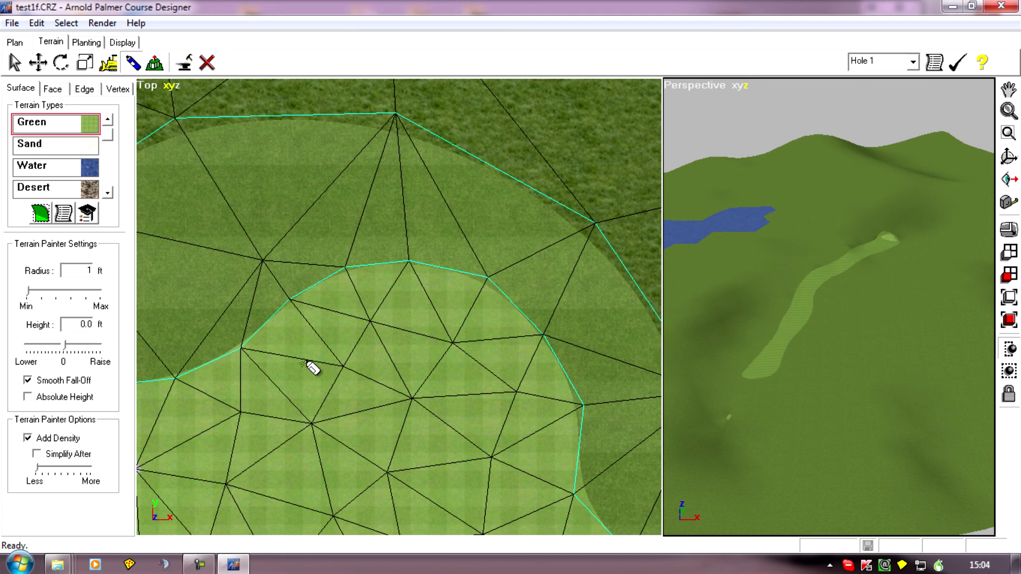
pyautogui.moveTo(350, 421); pyautogui.dragTo(381, 314, button='middle')
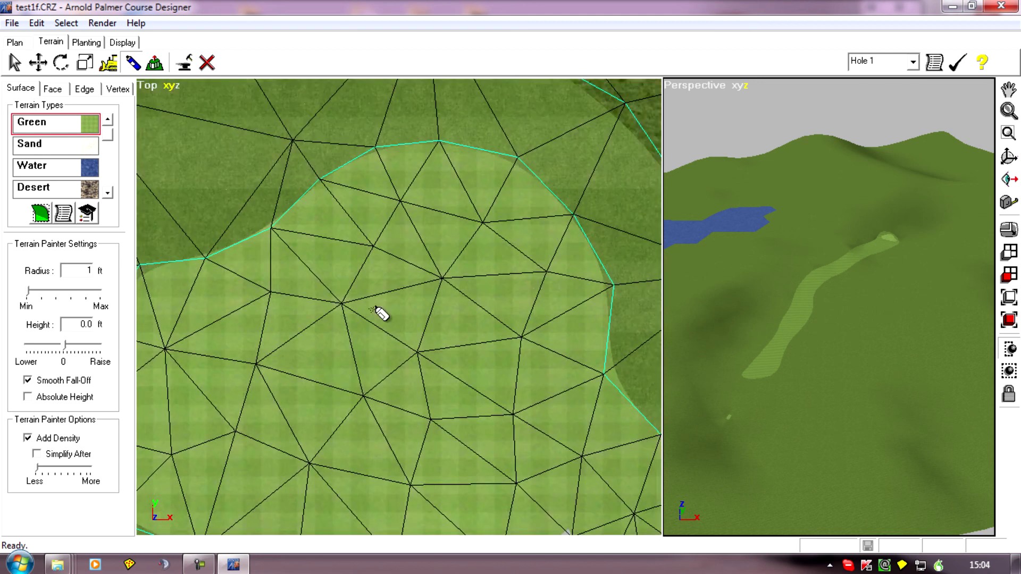
pyautogui.scroll(-1, 424, 294)
pyautogui.scroll(3, 392, 410)
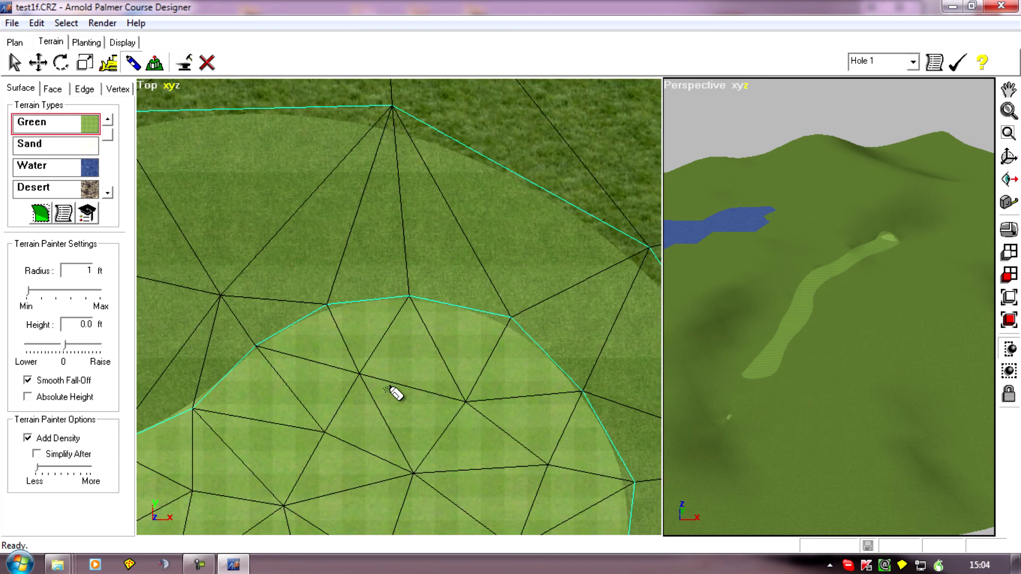
pyautogui.click(312, 263)
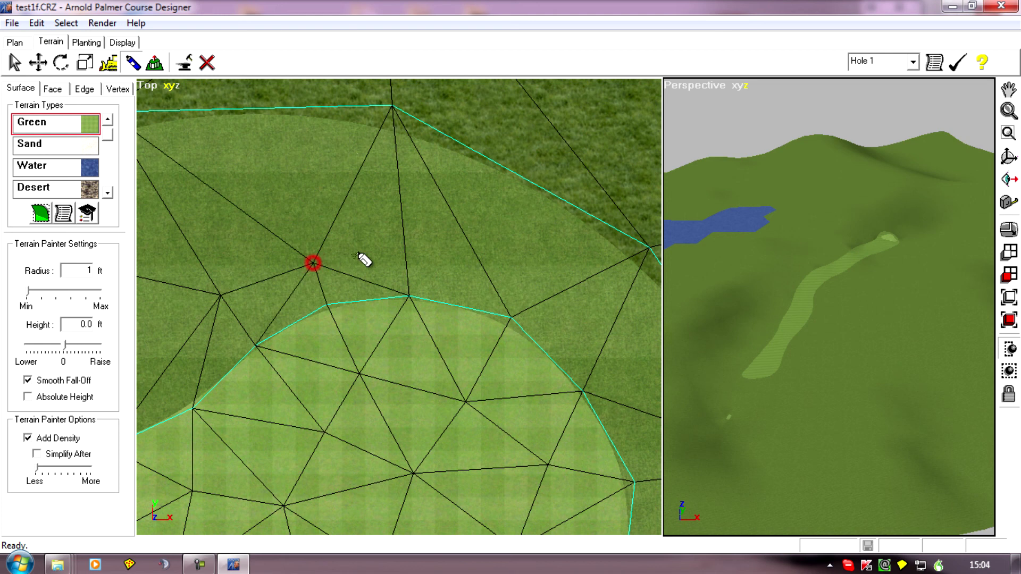
pyautogui.click(400, 249)
pyautogui.click(533, 282)
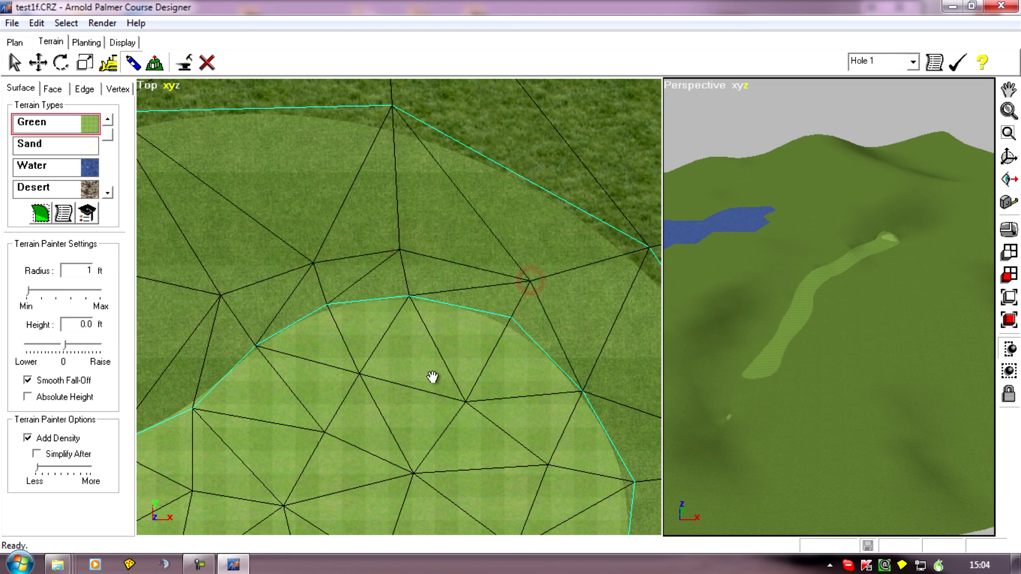
# Step: Add five mesh points between the green's right edge and the fairway border, following the curve of the green downwards
pyautogui.moveTo(432, 376); pyautogui.dragTo(173, 225, button='middle')
pyautogui.click(365, 201)
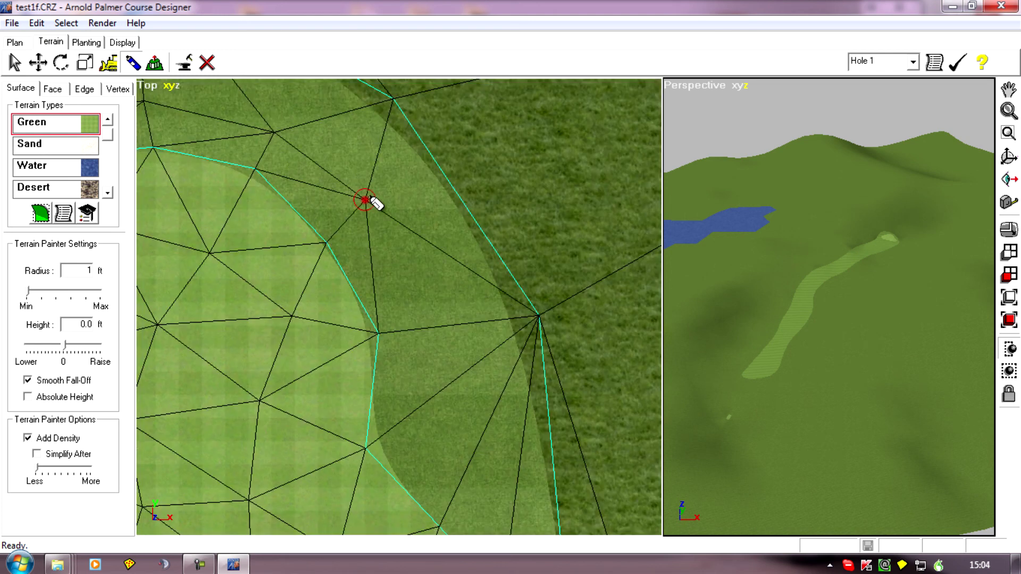
pyautogui.click(422, 328)
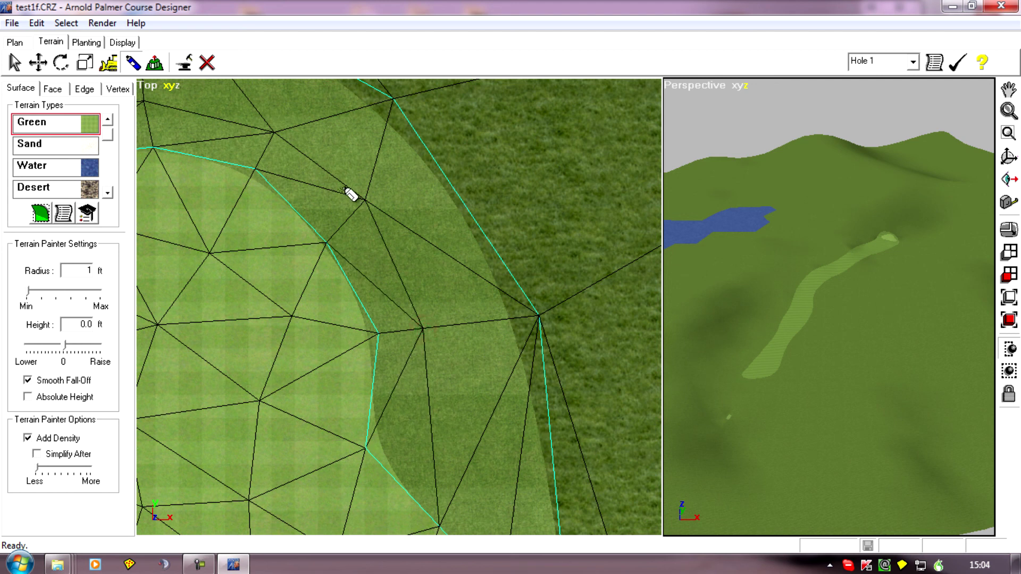
pyautogui.moveTo(289, 421)
pyautogui.mouseDown(button='middle')
pyautogui.moveTo(234, 417)
pyautogui.moveTo(392, 269)
pyautogui.mouseUp(button='middle')
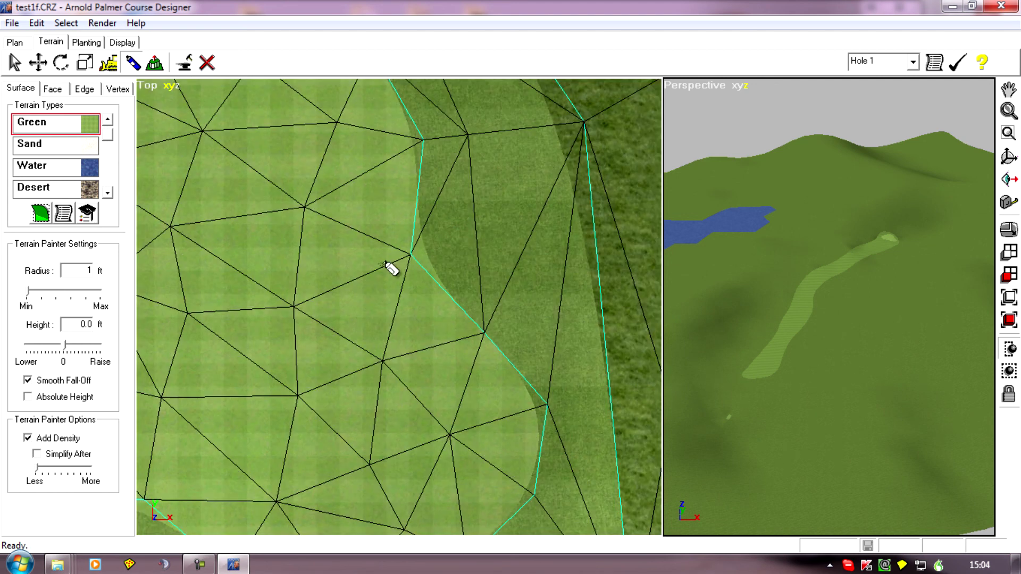
pyautogui.click(470, 236)
pyautogui.click(519, 302)
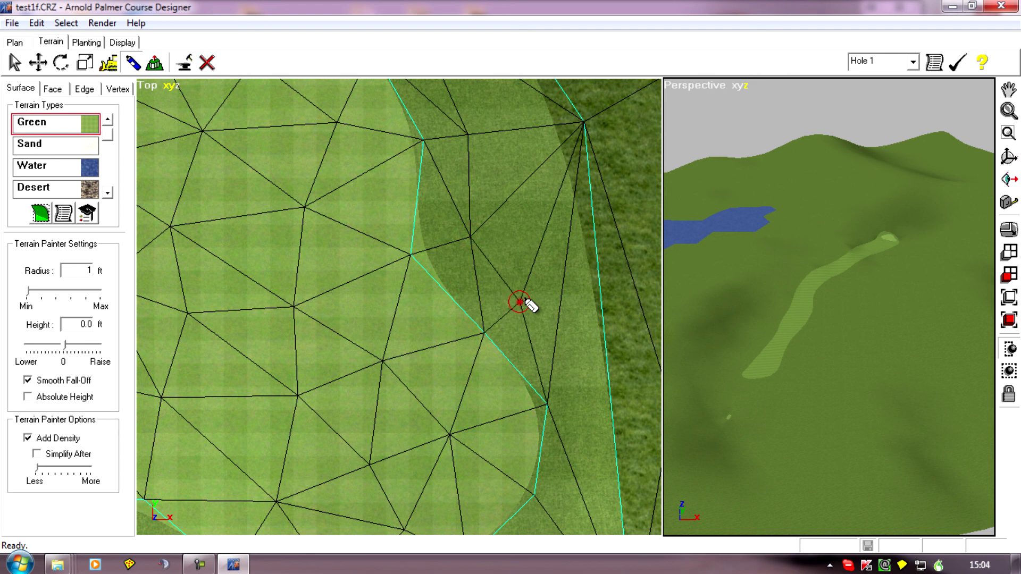
pyautogui.click(575, 371)
# Step: Add three mesh points just outside the green's lower-right end, continuing the ring around the green
pyautogui.moveTo(387, 437); pyautogui.dragTo(350, 204, button='right')
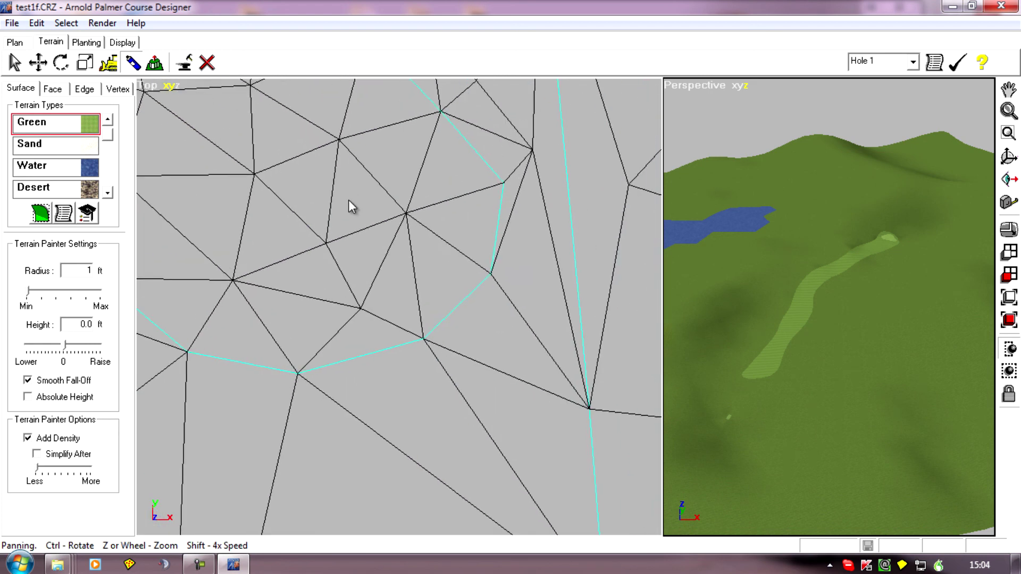
pyautogui.click(521, 286)
pyautogui.click(445, 377)
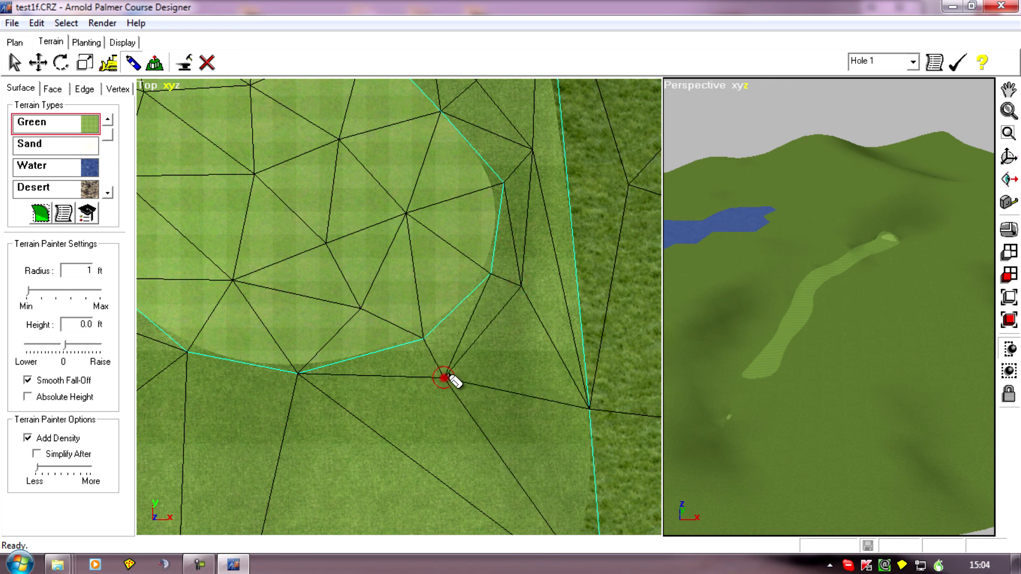
pyautogui.click(299, 417)
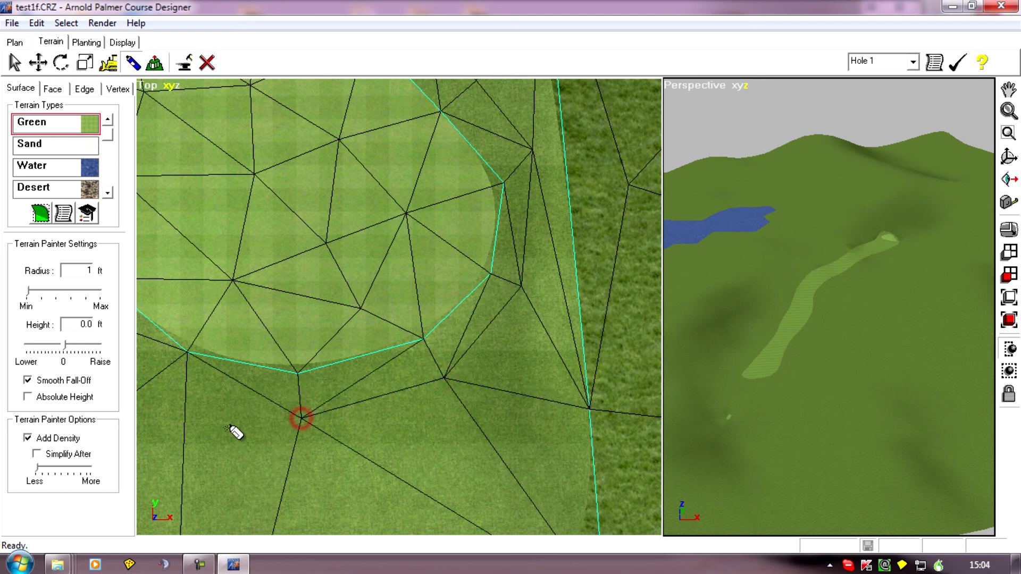
# Step: Add three mesh points on the fairway just below the green's lower edge
pyautogui.moveTo(262, 421); pyautogui.dragTo(497, 349, button='right')
pyautogui.click(371, 381)
pyautogui.click(380, 349)
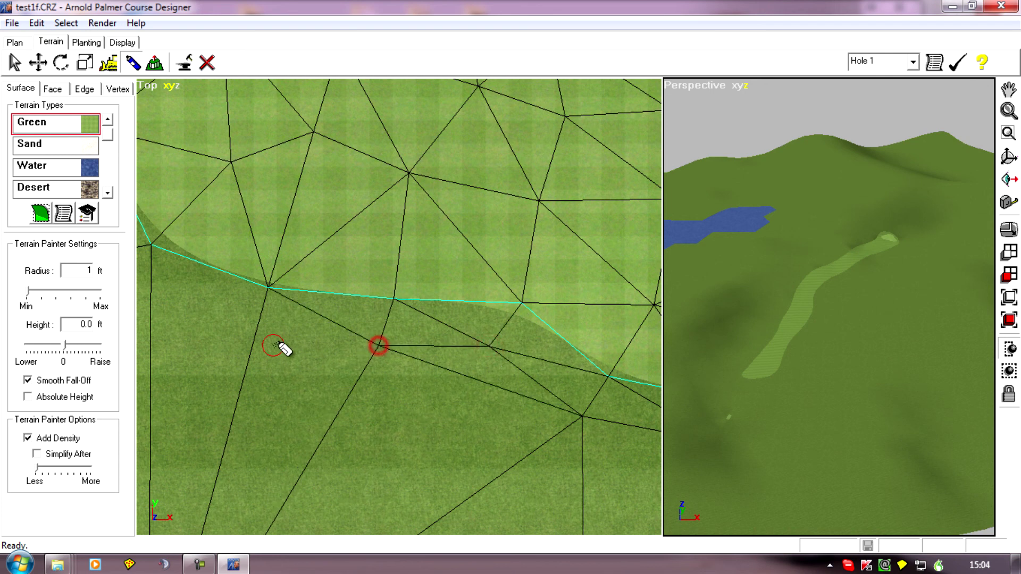
pyautogui.click(255, 335)
# Step: Add five mesh points around the green's lower-left corner and left side to close the ring of points around the green
pyautogui.moveTo(264, 335); pyautogui.dragTo(505, 472, button='right')
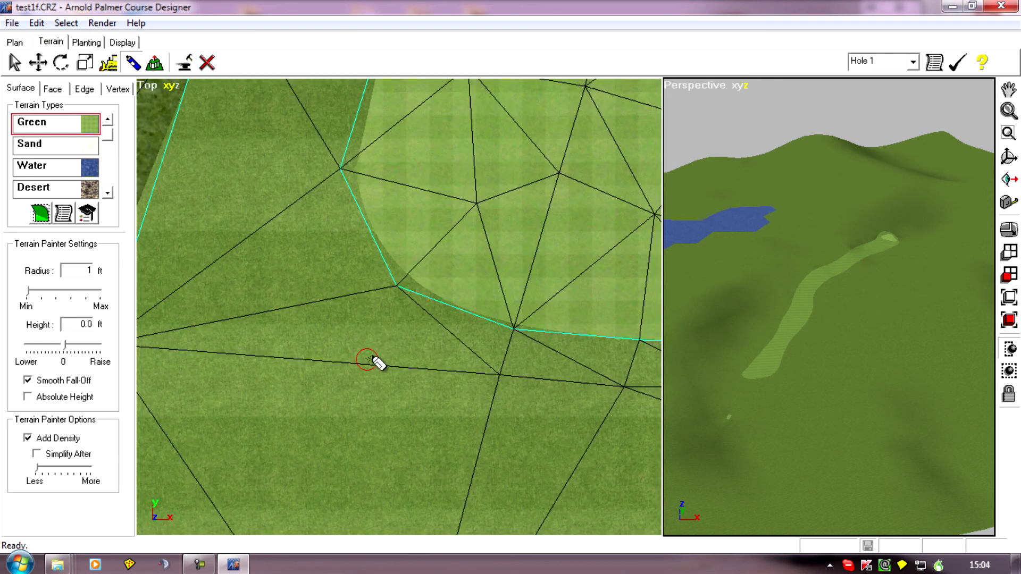
pyautogui.click(364, 331)
pyautogui.click(286, 179)
pyautogui.moveTo(282, 331); pyautogui.dragTo(330, 52, button='right')
pyautogui.click(387, 277)
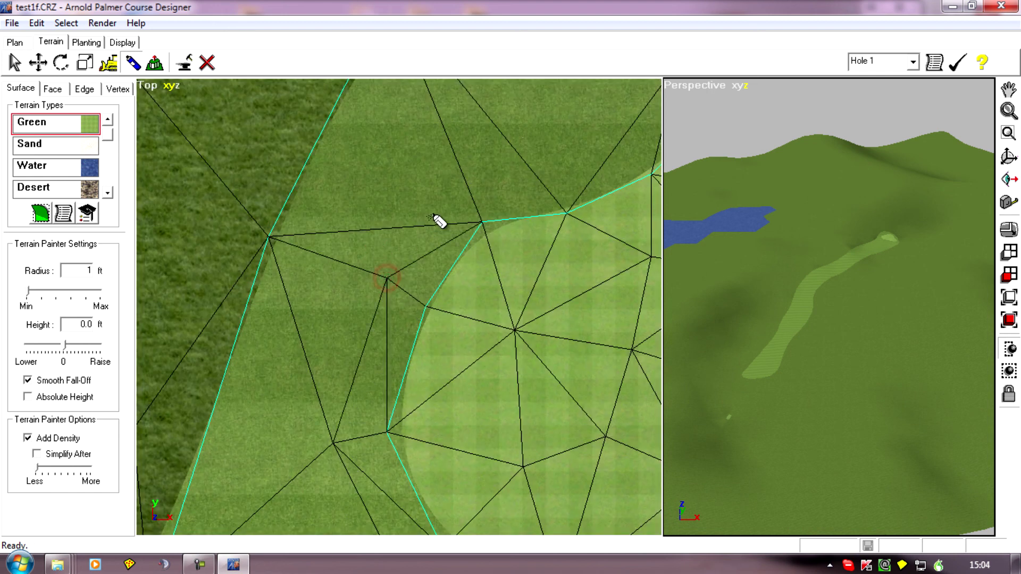
pyautogui.click(446, 178)
pyautogui.click(566, 165)
# Step: Add five mesh points in the rough just outside the fairway border, at the upper left of and beside the green
pyautogui.moveTo(419, 150); pyautogui.dragTo(158, 258, button='right')
pyautogui.scroll(-1, 304, 284)
pyautogui.scroll(-3, 305, 284)
pyautogui.moveTo(194, 329); pyautogui.dragTo(300, 118, button='right')
pyautogui.scroll(-2, 295, 152)
pyautogui.moveTo(222, 223); pyautogui.dragTo(303, 327, button='right')
pyautogui.click(448, 201)
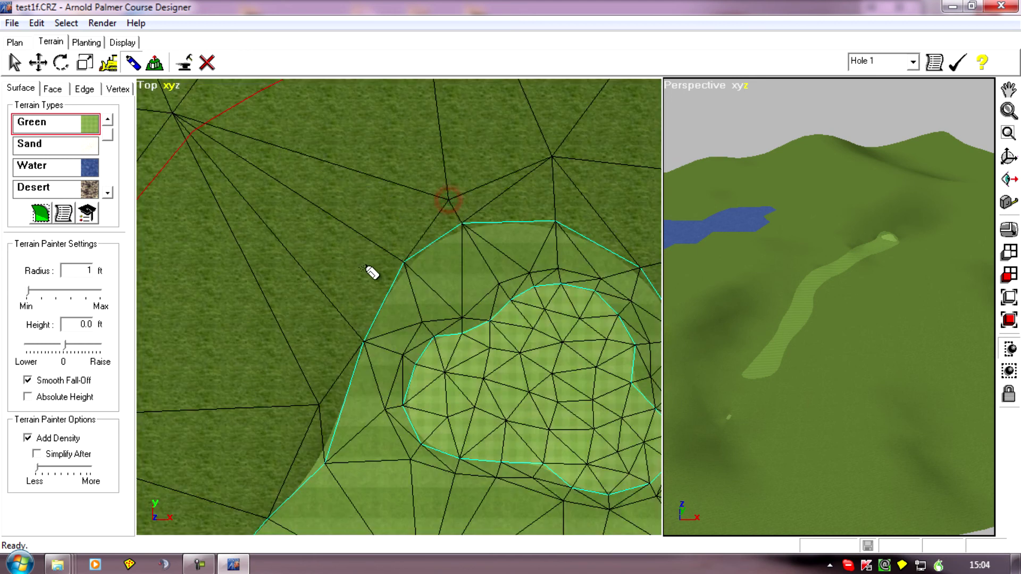
pyautogui.click(374, 250)
pyautogui.click(343, 333)
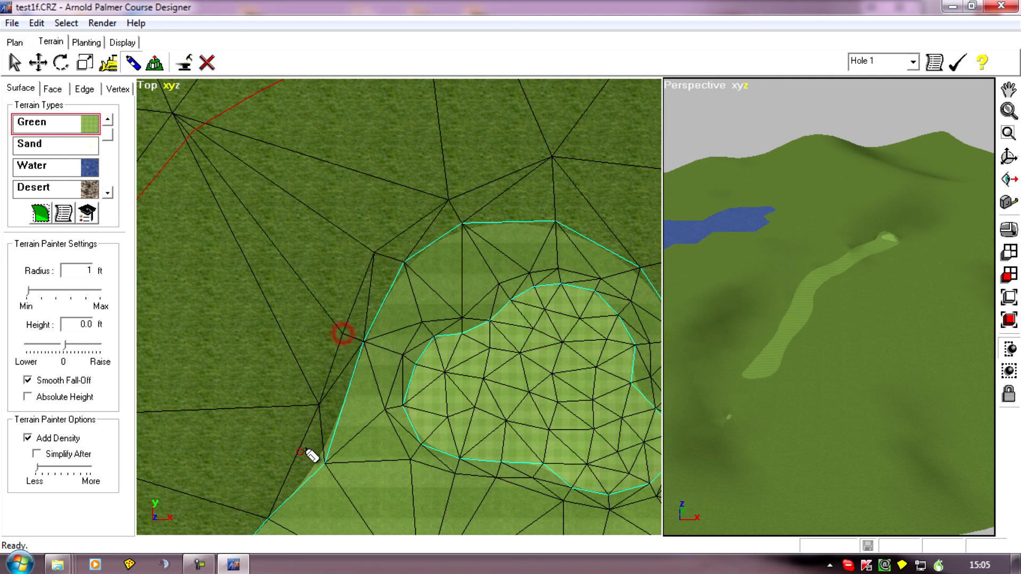
pyautogui.click(258, 494)
pyautogui.click(297, 447)
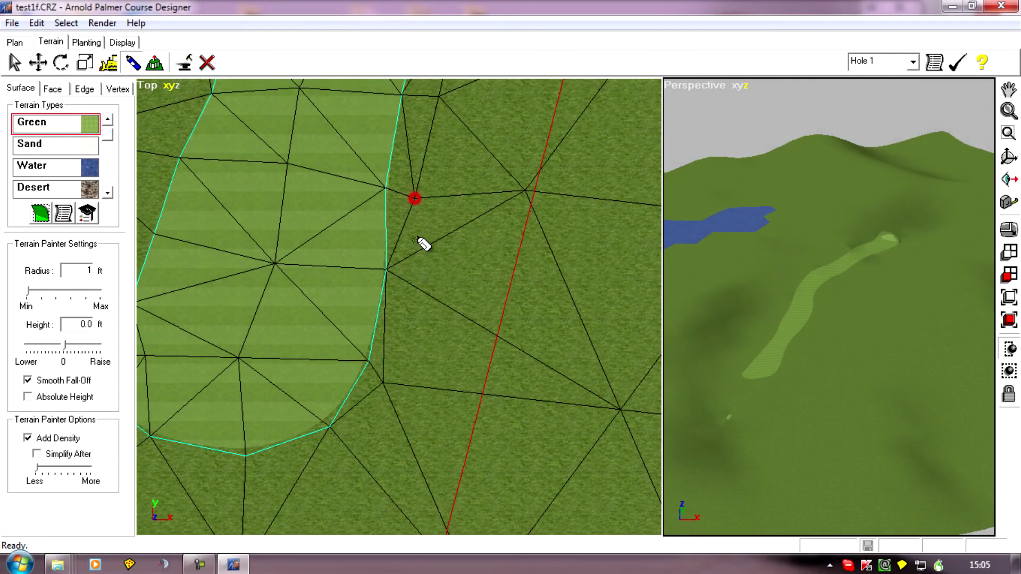
# Step: Add mesh points in the rough around the rounded lower end of the fairway, from its right side to its left side
pyautogui.click(421, 279)
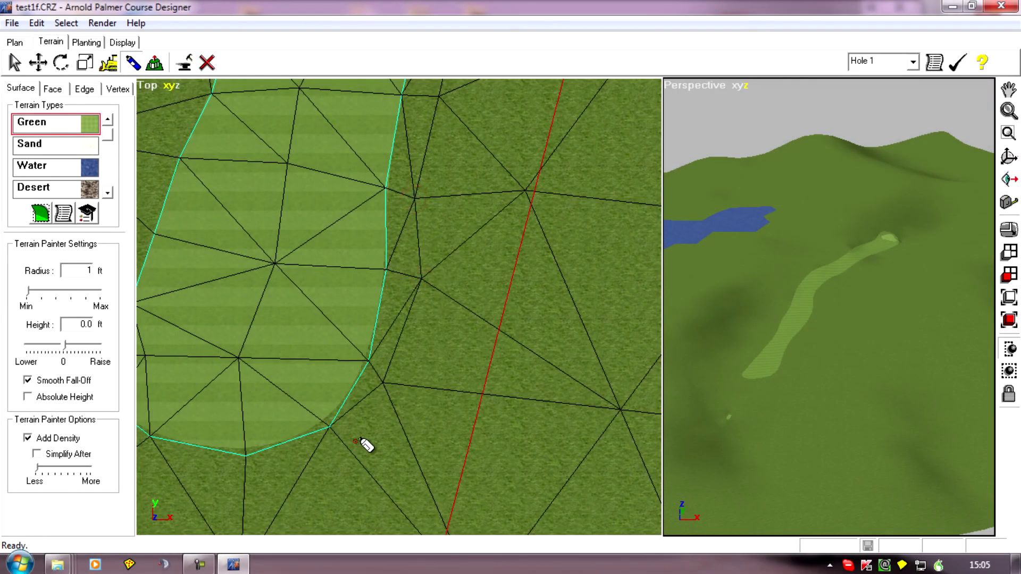
pyautogui.click(353, 446)
pyautogui.click(247, 489)
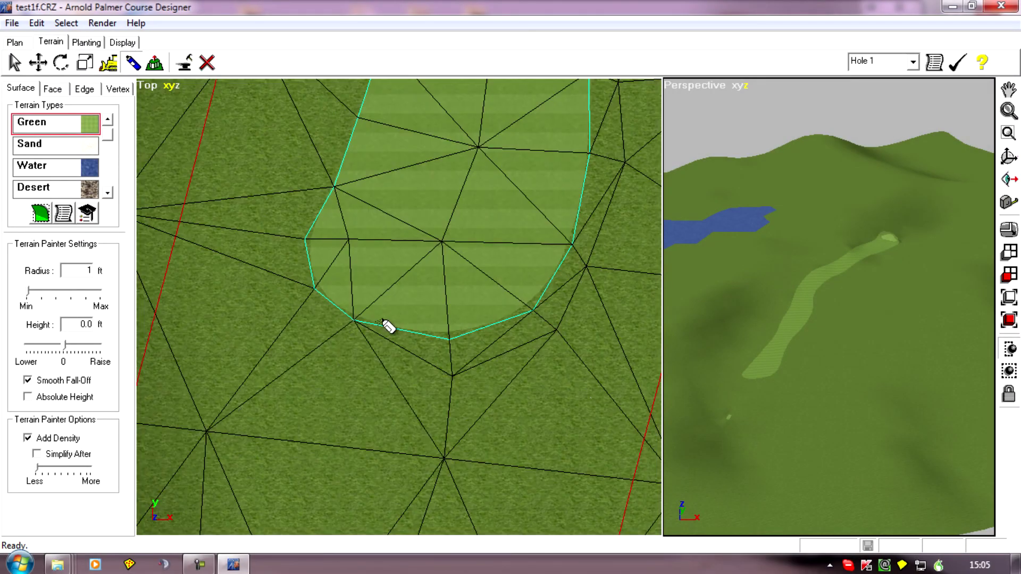
pyautogui.click(336, 347)
pyautogui.click(286, 303)
pyautogui.click(282, 235)
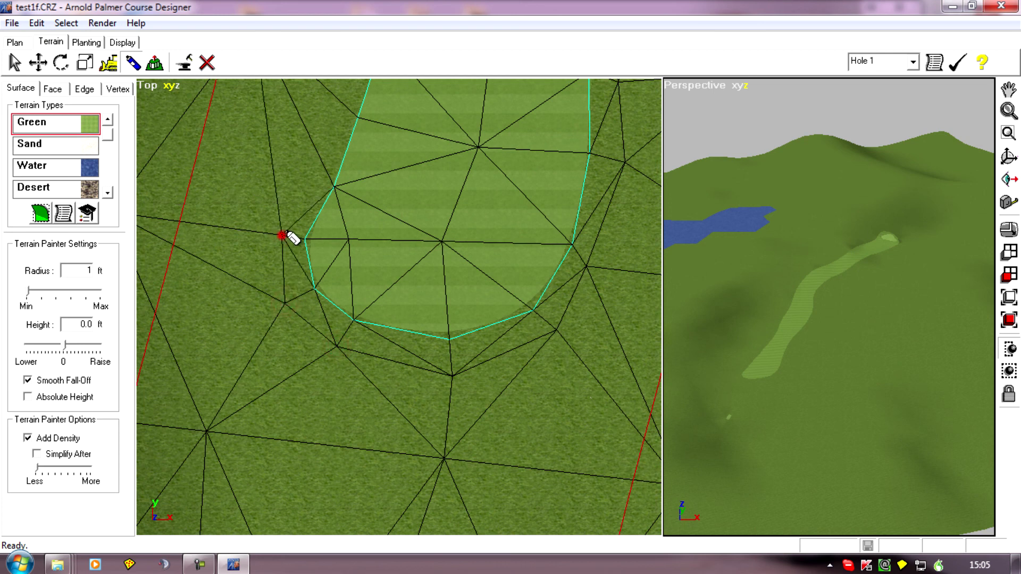
# Step: Add mesh points in the rough along the lower part of the fairway's left border, working upwards from its rounded end
pyautogui.click(316, 166)
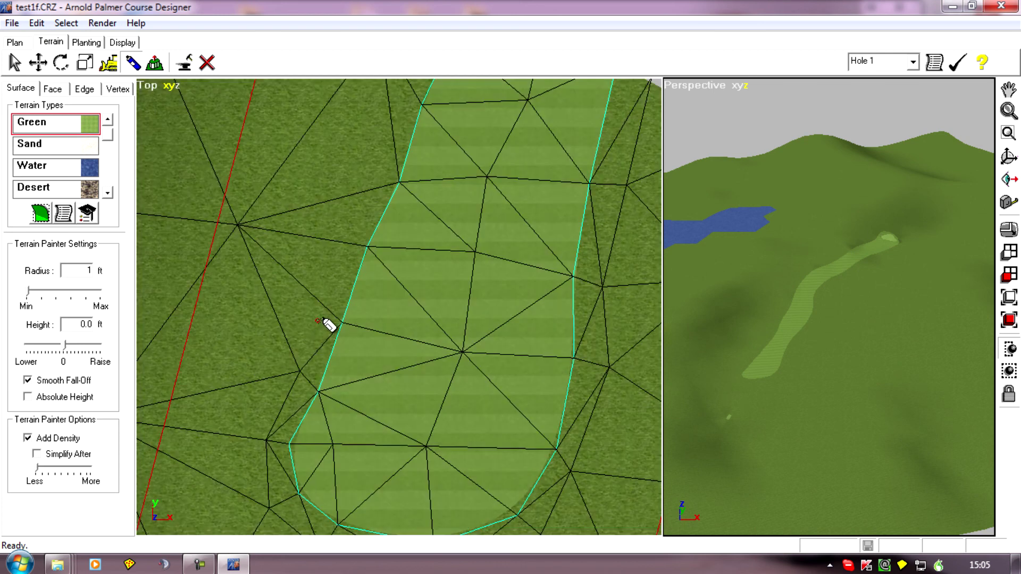
pyautogui.click(318, 312)
pyautogui.click(339, 235)
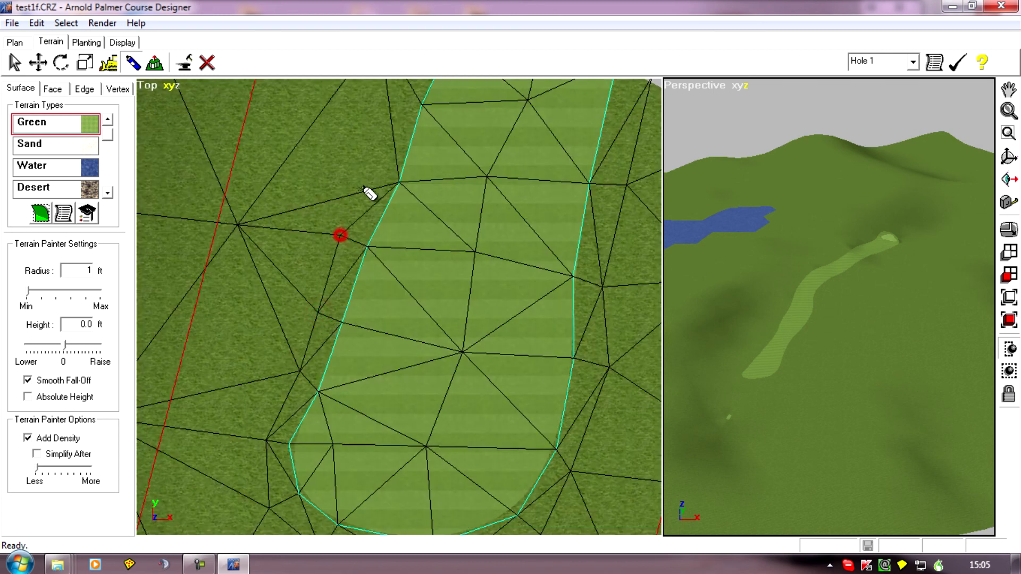
pyautogui.click(378, 160)
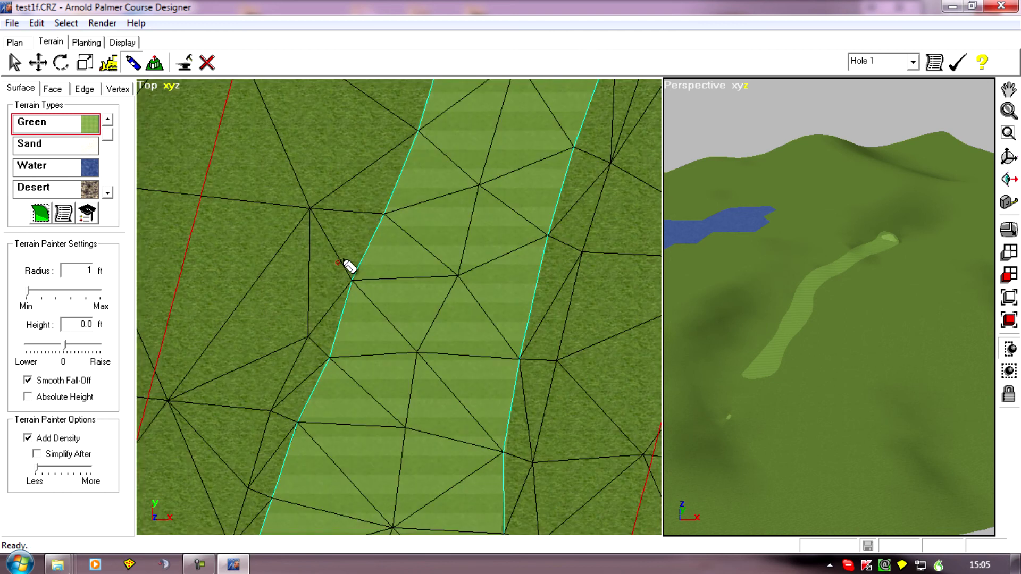
pyautogui.click(338, 263)
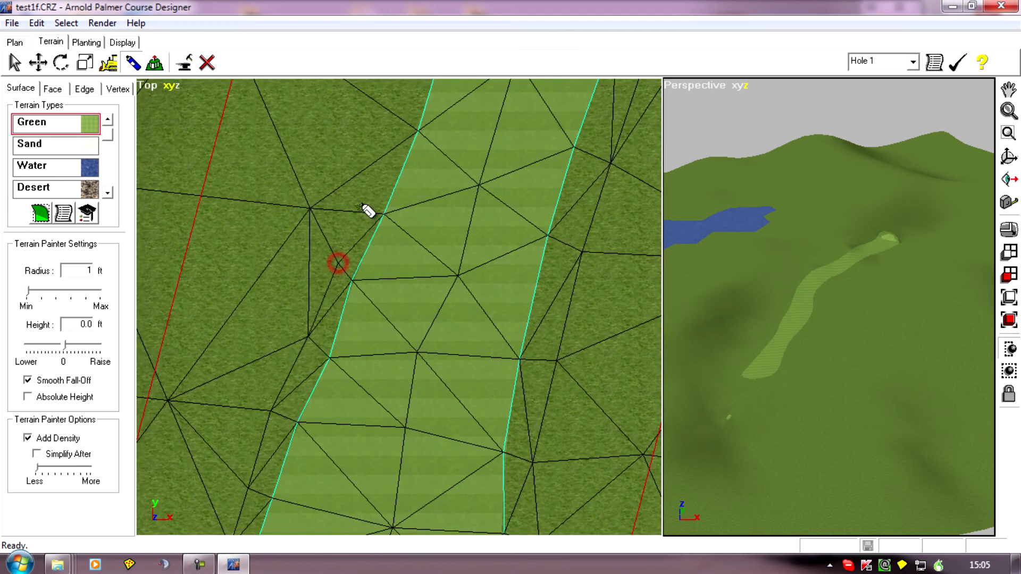
pyautogui.click(395, 119)
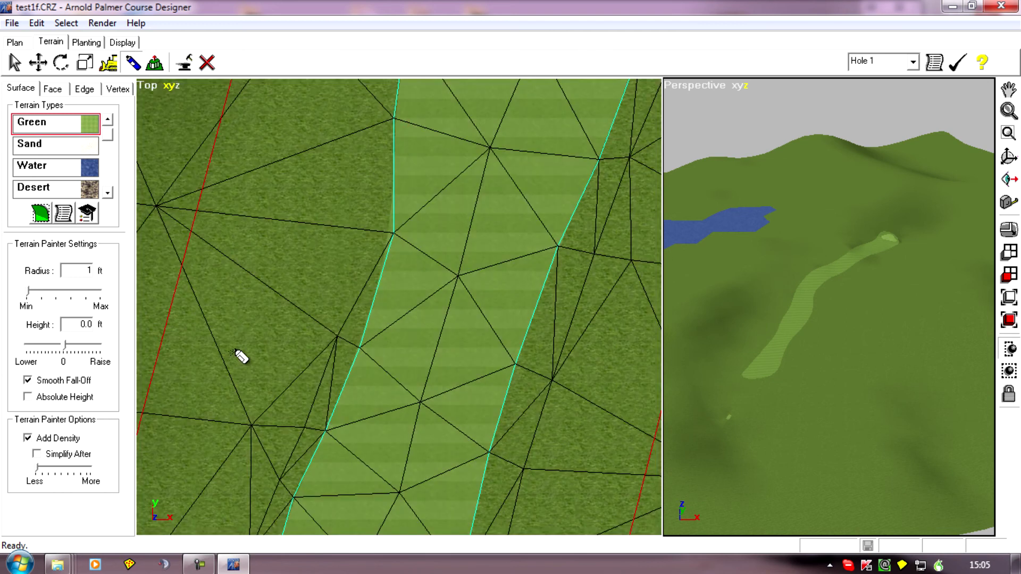
# Step: Add four mesh points just outside the left border where the fairway edge runs vertically and then turns right
pyautogui.click(361, 230)
pyautogui.click(360, 119)
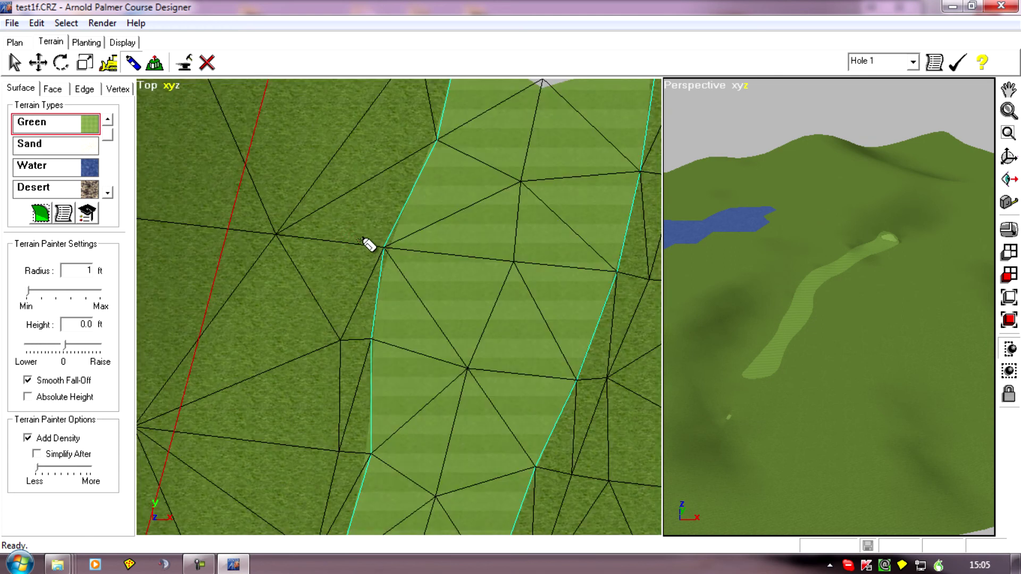
pyautogui.click(357, 237)
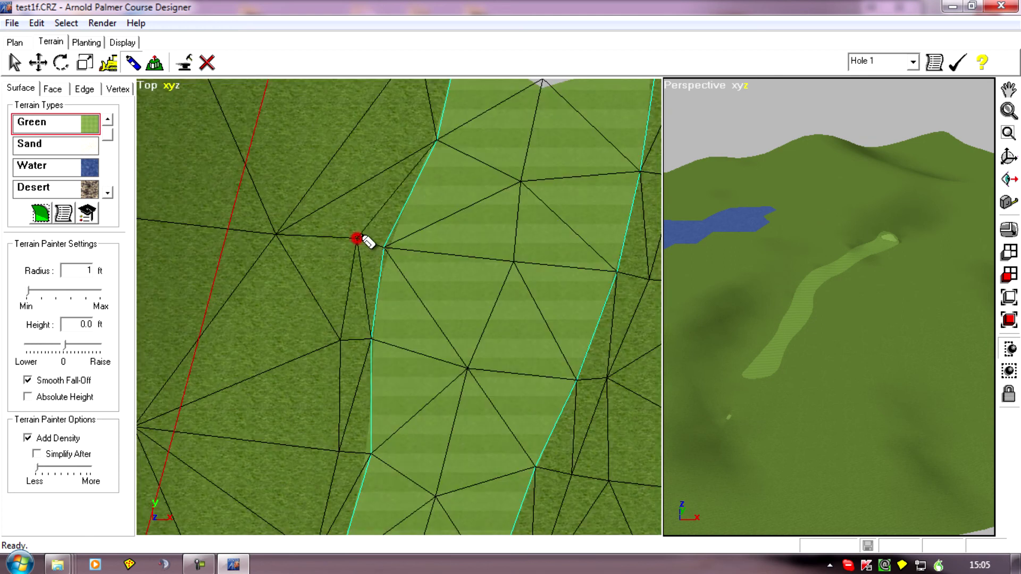
pyautogui.click(416, 126)
# Step: Add four mesh points in the rough along the fairway's left border, up to where it bends right towards the green
pyautogui.moveTo(387, 143)
pyautogui.mouseDown(button='middle')
pyautogui.moveTo(212, 439)
pyautogui.moveTo(332, 303)
pyautogui.mouseUp(button='middle')
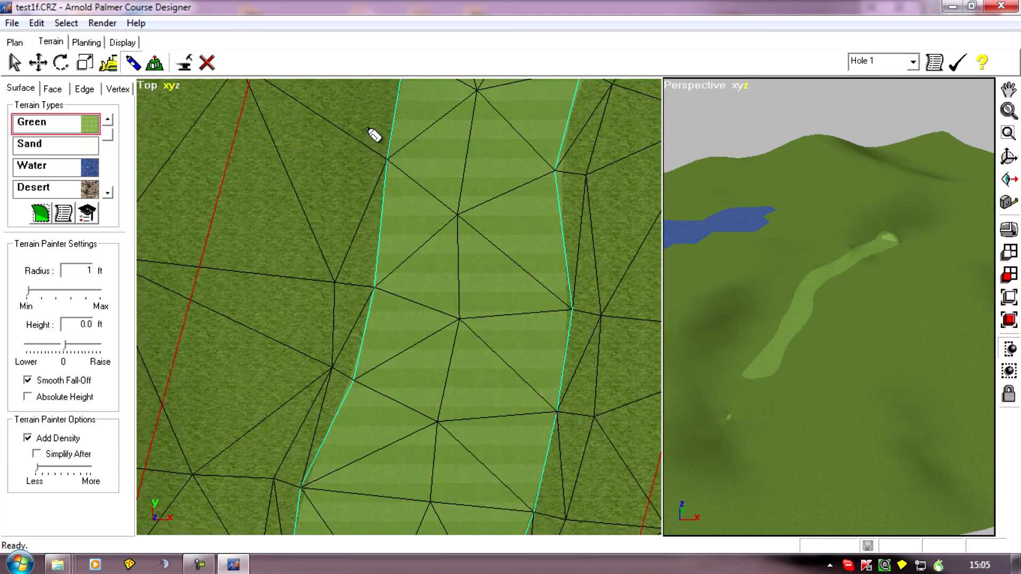
pyautogui.click(360, 155)
pyautogui.moveTo(360, 155); pyautogui.dragTo(314, 334, button='middle')
pyautogui.click(314, 301)
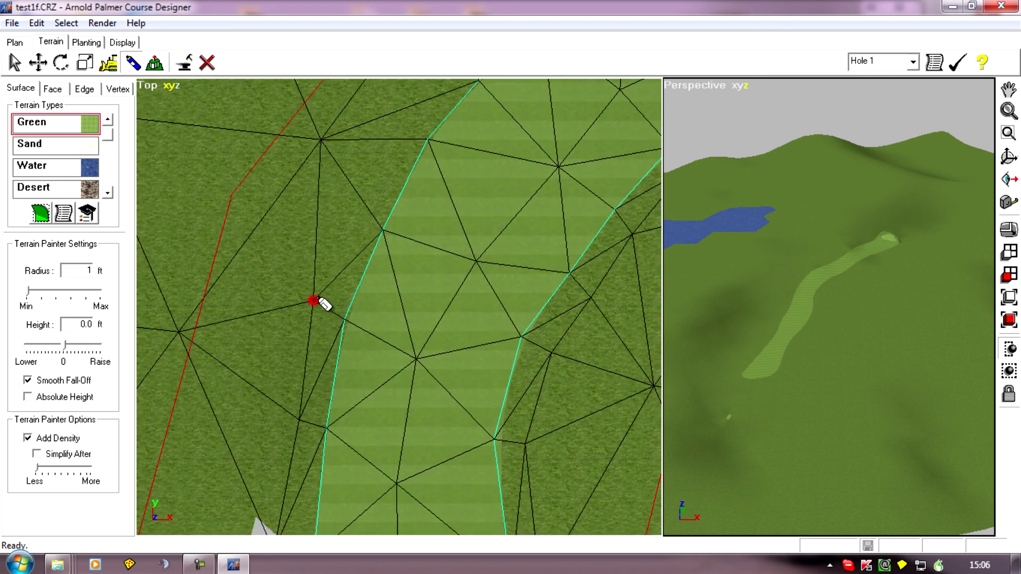
pyautogui.click(362, 207)
pyautogui.click(409, 117)
# Step: Add four mesh points in the rough along the diagonal stretch of the fairway's left border
pyautogui.moveTo(409, 117); pyautogui.dragTo(285, 344, button='middle')
pyautogui.click(387, 216)
pyautogui.moveTo(388, 221); pyautogui.dragTo(345, 378, button='middle')
pyautogui.click(340, 272)
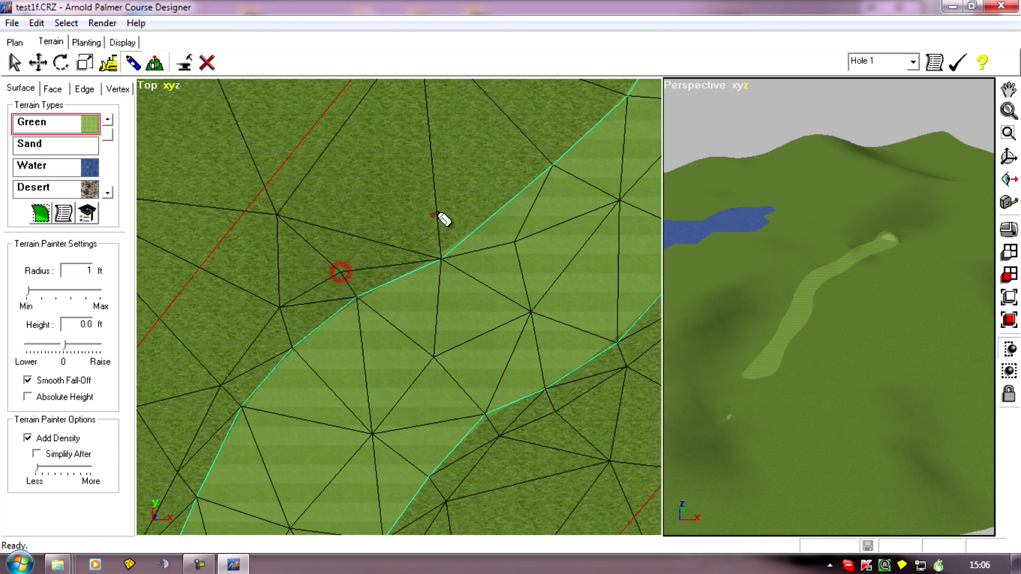
pyautogui.click(431, 214)
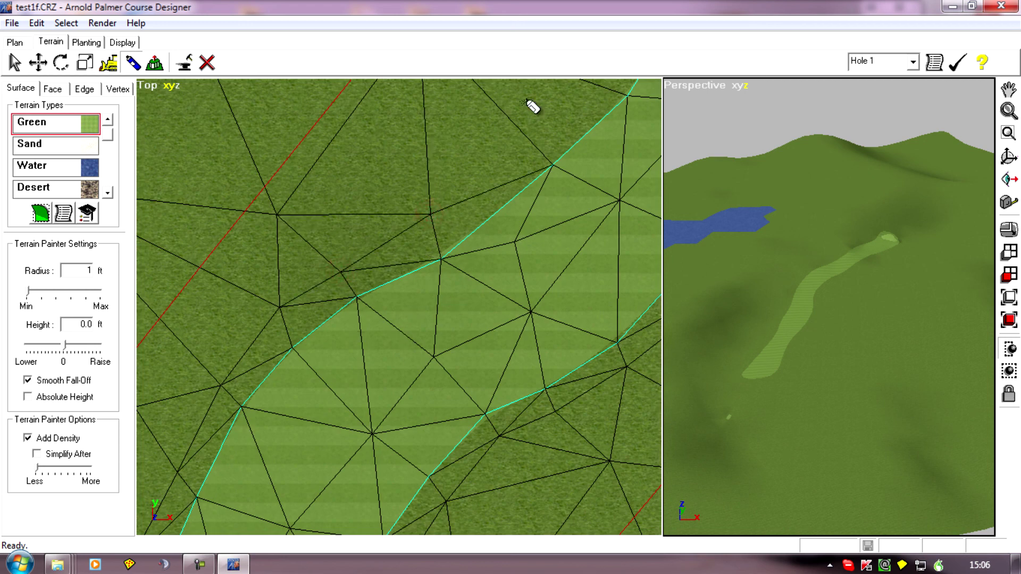
pyautogui.click(526, 129)
# Step: Add three mesh points outside the fairway's left border where it steepens through the shaded slope past the diagonal stretch
pyautogui.moveTo(529, 130); pyautogui.dragTo(361, 324, button='middle')
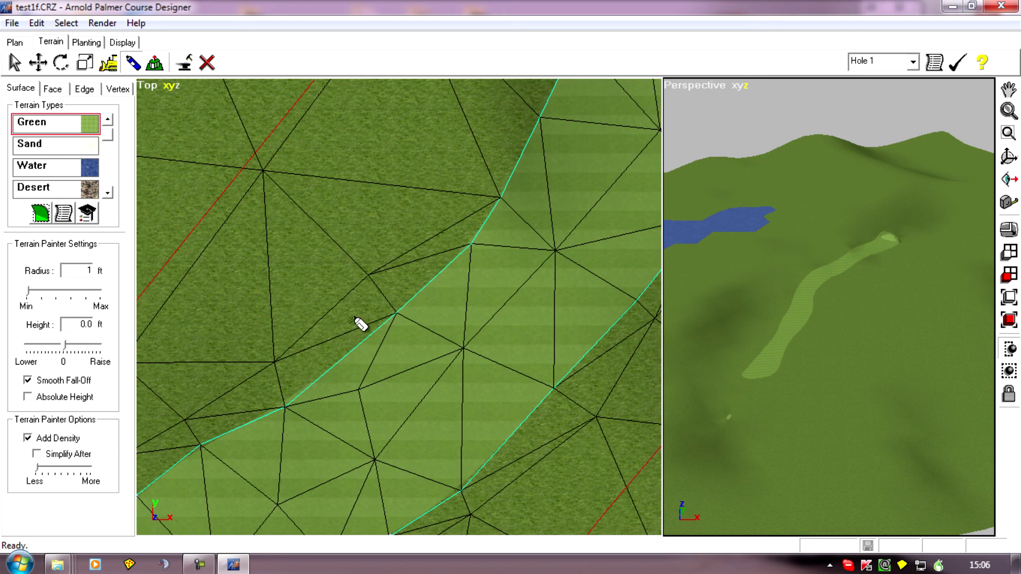
pyautogui.click(461, 173)
pyautogui.moveTo(312, 194); pyautogui.dragTo(314, 306, button='middle')
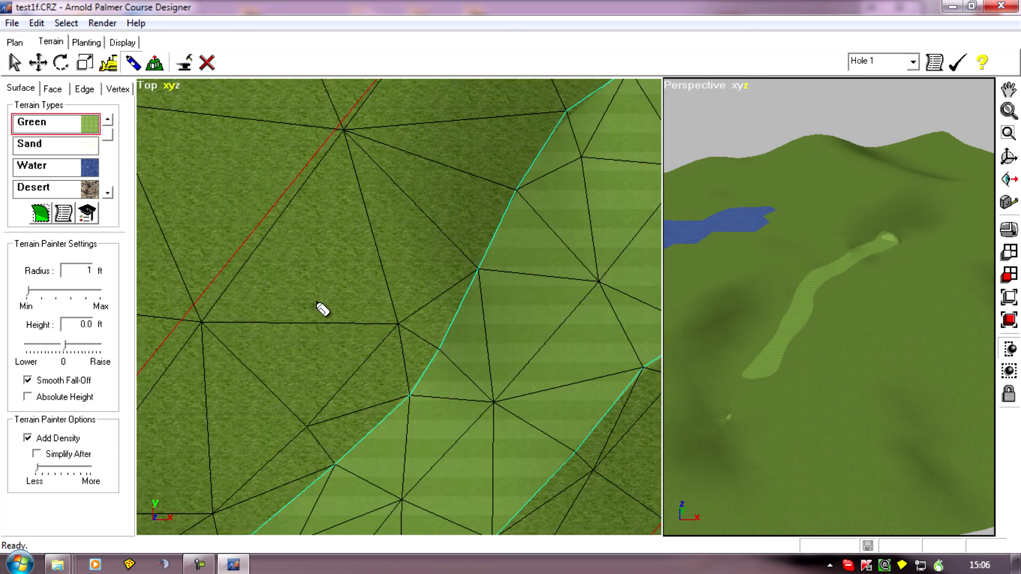
pyautogui.click(446, 245)
pyautogui.click(479, 170)
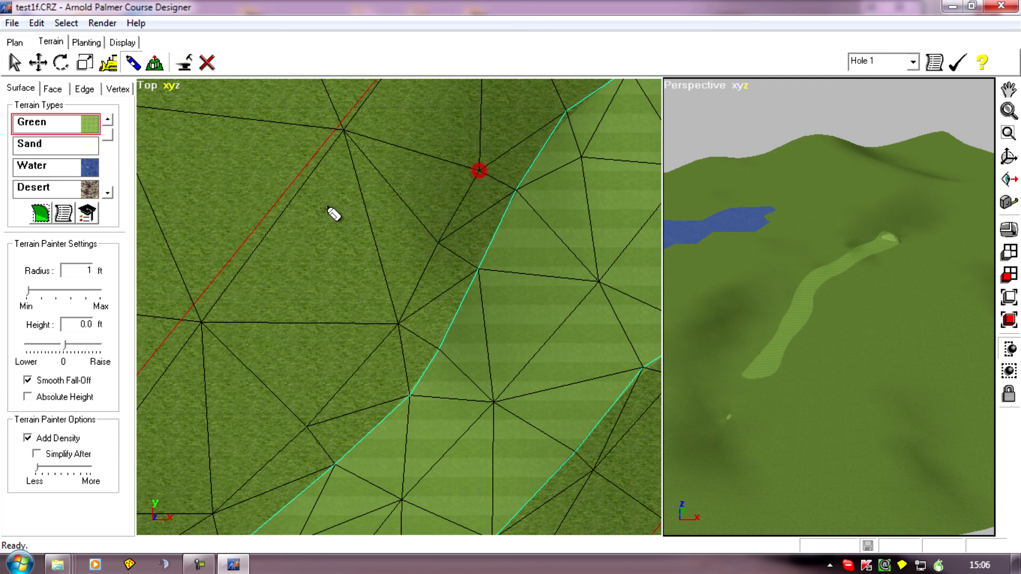
# Step: Add two mesh points in the rough outside the fairway's left border, along the last shaded stretch before the green
pyautogui.moveTo(335, 212); pyautogui.dragTo(214, 341, button='middle')
pyautogui.click(456, 208)
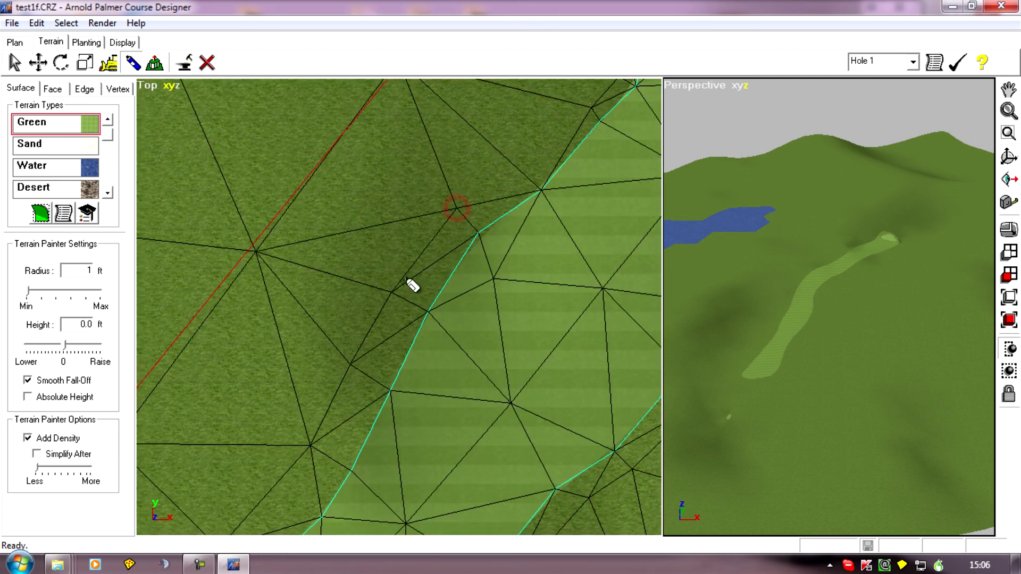
pyautogui.click(509, 153)
# Step: Review the mesh along both fairway borders, from the green end down to the tee
pyautogui.moveTo(481, 182); pyautogui.dragTo(260, 332, button='middle')
pyautogui.moveTo(307, 305); pyautogui.dragTo(327, 208, button='middle')
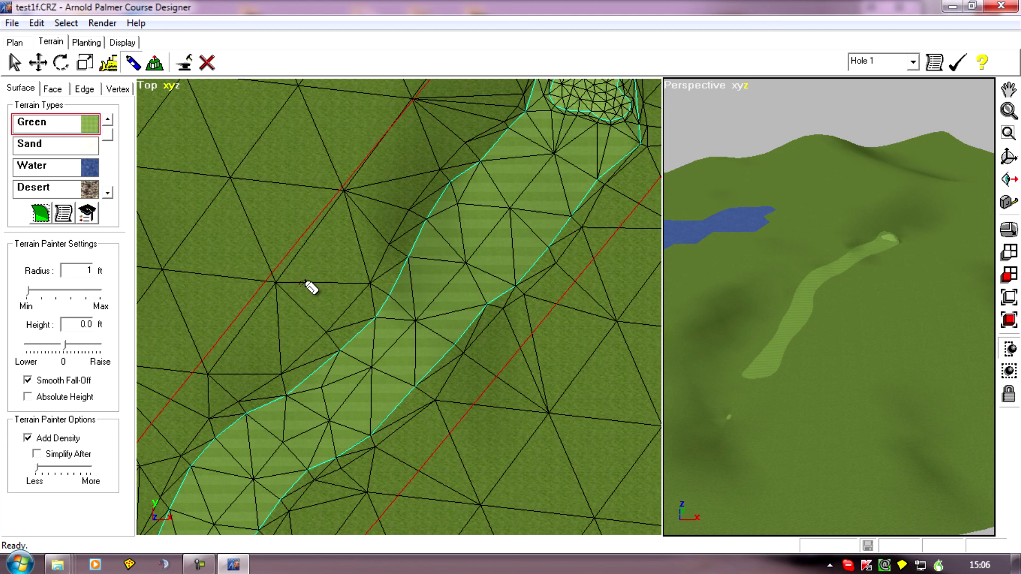
pyautogui.moveTo(251, 420); pyautogui.dragTo(314, 321, button='middle')
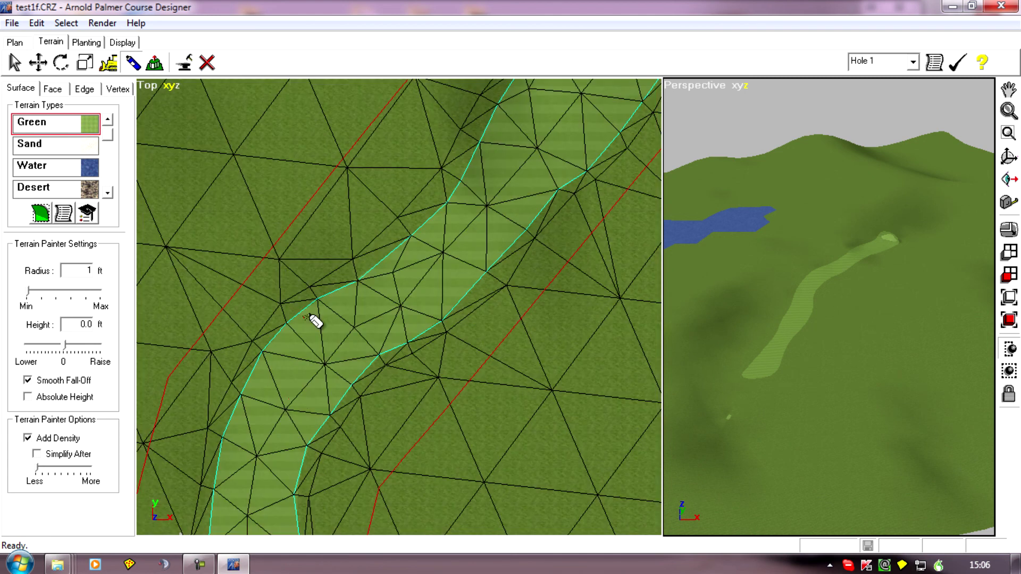
pyautogui.moveTo(452, 455); pyautogui.dragTo(410, 374, button='middle')
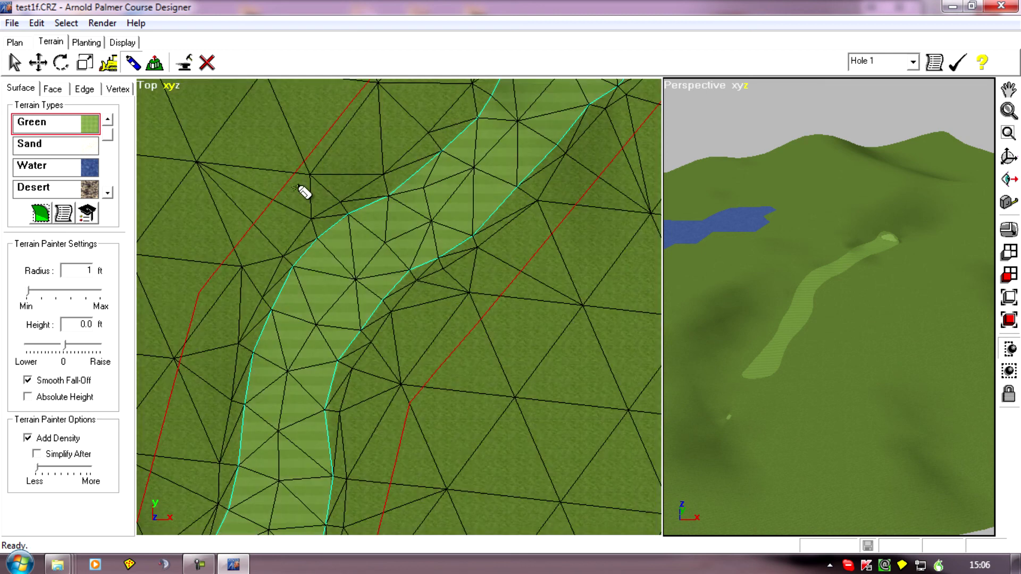
pyautogui.moveTo(318, 470); pyautogui.dragTo(469, 394, button='middle')
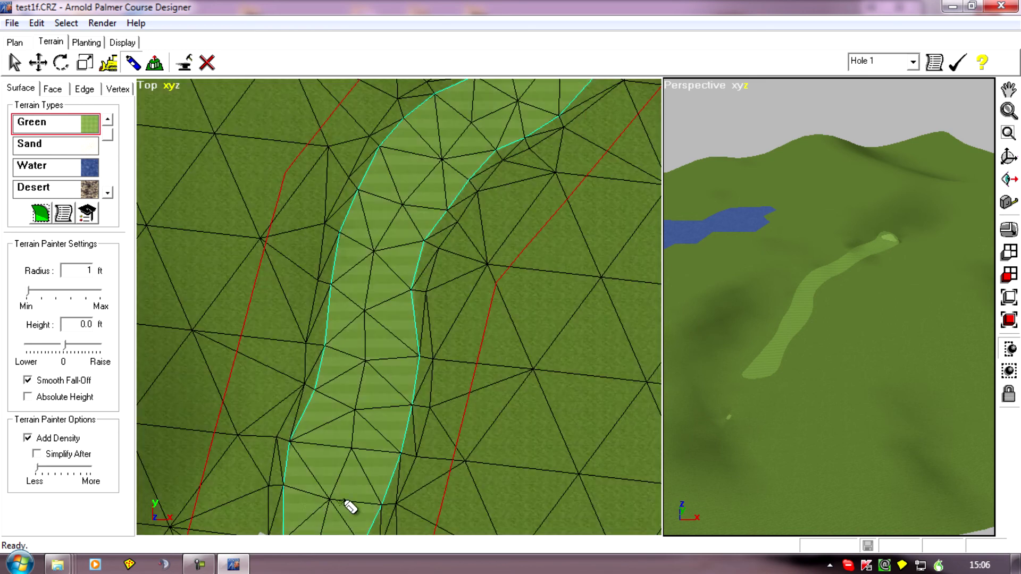
pyautogui.moveTo(349, 506); pyautogui.dragTo(360, 407, button='middle')
pyautogui.moveTo(306, 489); pyautogui.dragTo(270, 417, button='middle')
pyautogui.moveTo(374, 506); pyautogui.dragTo(420, 467, button='middle')
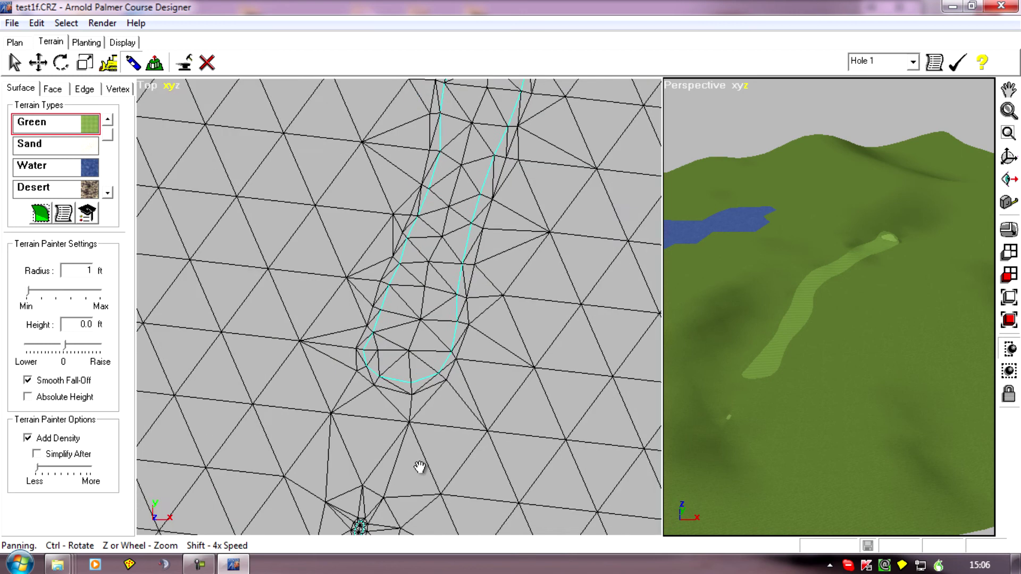
pyautogui.moveTo(411, 518); pyautogui.dragTo(415, 369, button='middle')
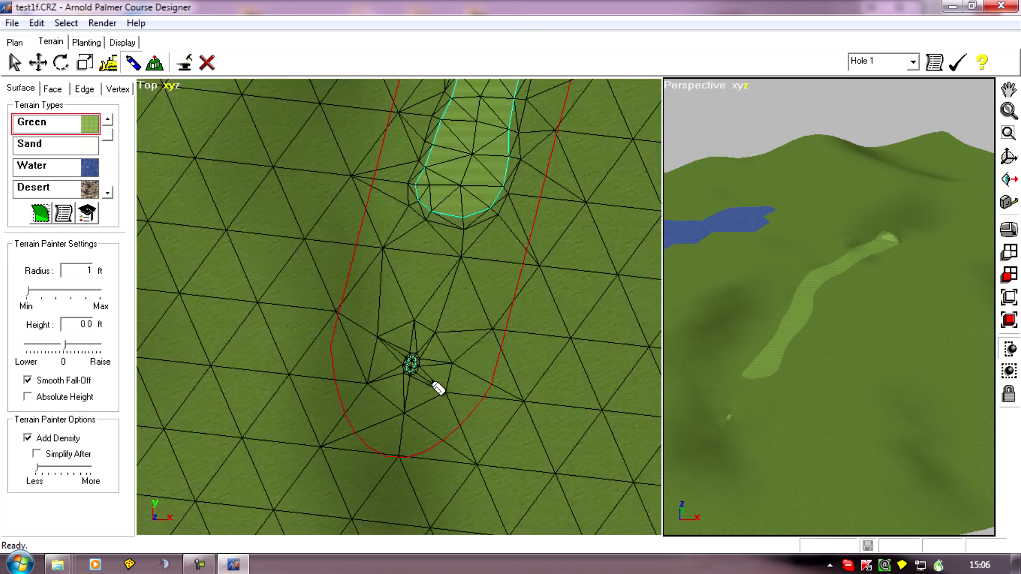
# Step: Inspect the ring of mesh points around the tee, and recheck the fairway mesh back up to the green
pyautogui.moveTo(282, 438); pyautogui.dragTo(256, 183, button='middle')
pyautogui.scroll(3, 256, 183)
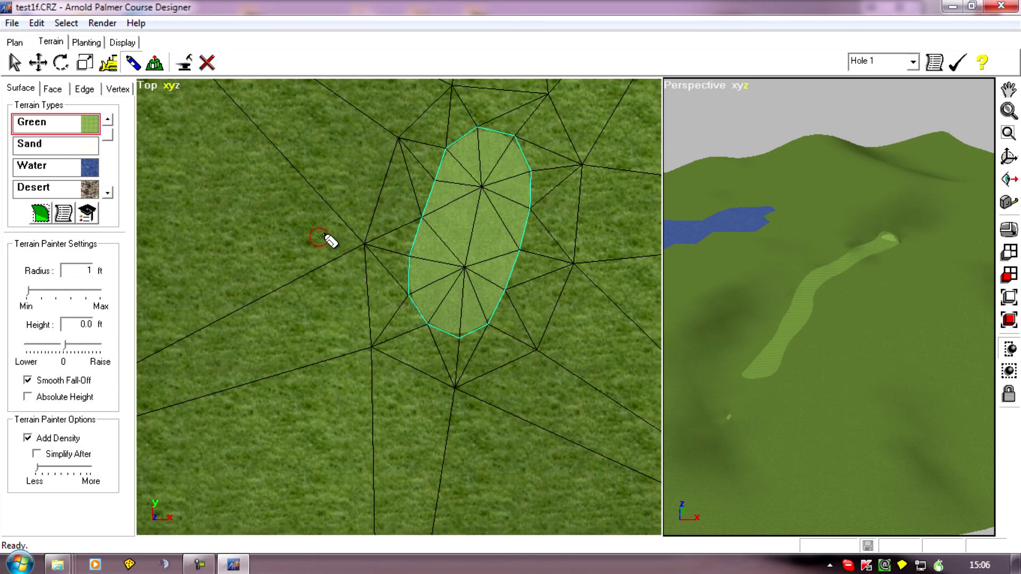
pyautogui.scroll(3, 330, 240)
pyautogui.moveTo(330, 237); pyautogui.dragTo(237, 213, button='middle')
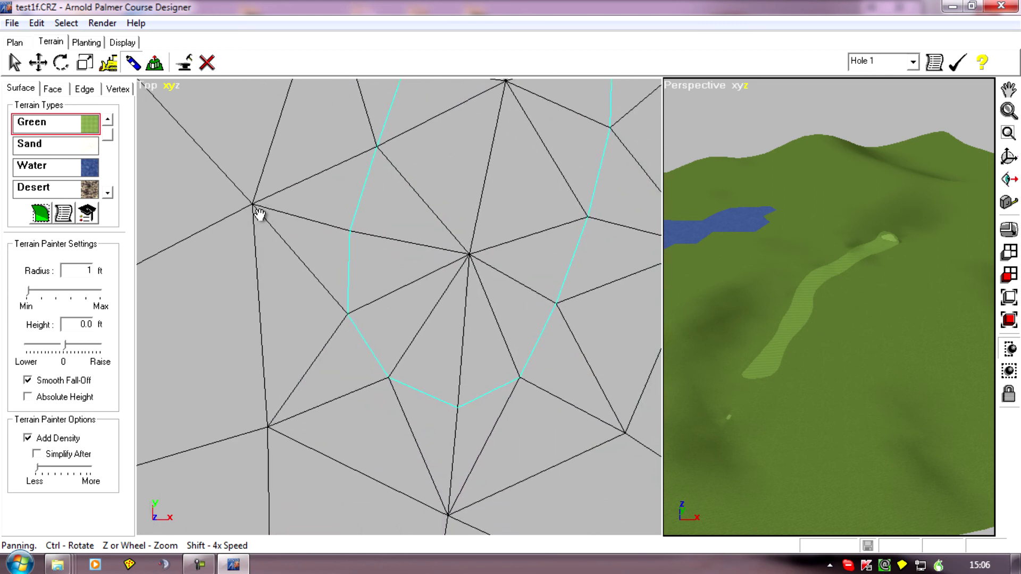
pyautogui.scroll(-3, 310, 436)
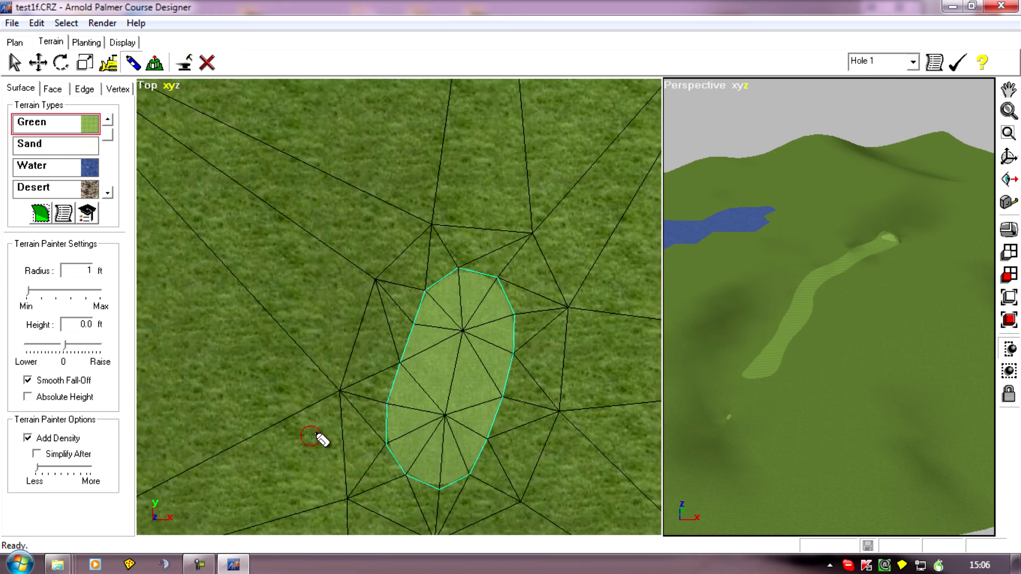
pyautogui.moveTo(365, 171); pyautogui.dragTo(294, 405, button='middle')
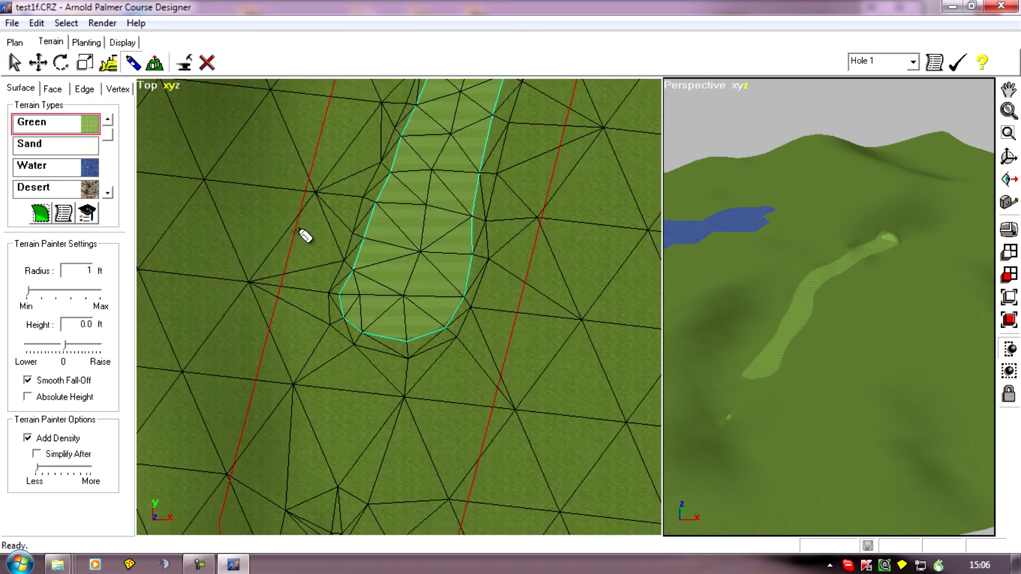
pyautogui.moveTo(303, 234); pyautogui.dragTo(250, 429, button='middle')
pyautogui.moveTo(357, 212); pyautogui.dragTo(273, 379, button='middle')
pyautogui.moveTo(380, 268); pyautogui.dragTo(341, 478, button='middle')
pyautogui.moveTo(520, 216); pyautogui.dragTo(242, 455, button='middle')
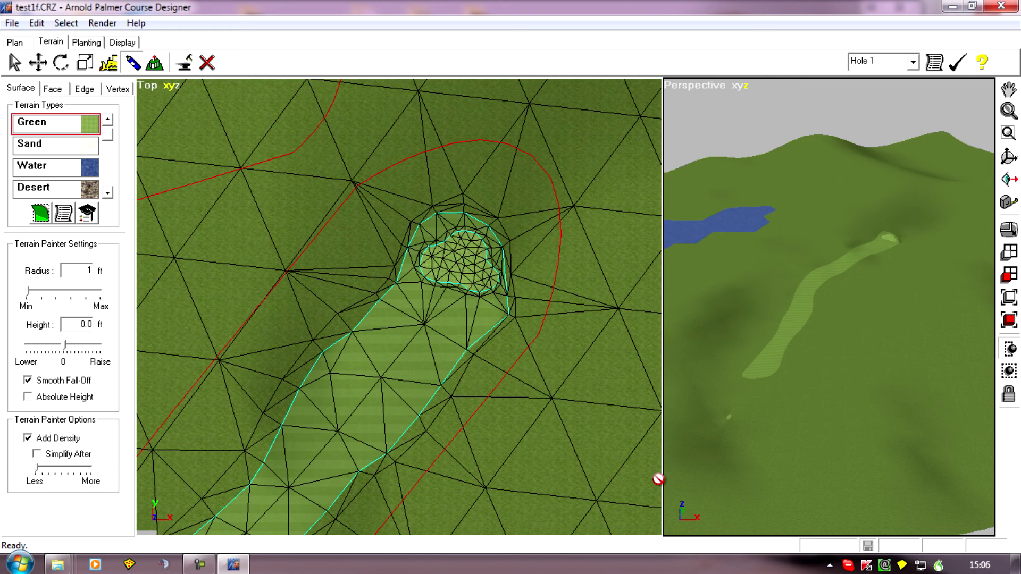
# Step: Examine the hole's terrain from the tee to the green in a closer perspective view
pyautogui.moveTo(729, 474); pyautogui.dragTo(811, 435, button='middle')
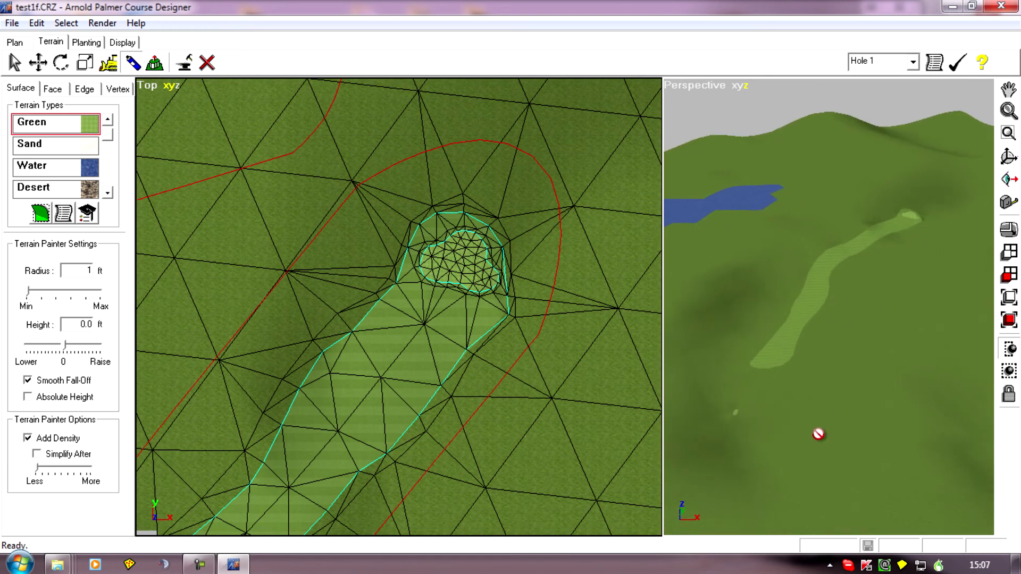
pyautogui.scroll(4, 820, 428)
pyautogui.moveTo(722, 526); pyautogui.dragTo(803, 441, button='middle')
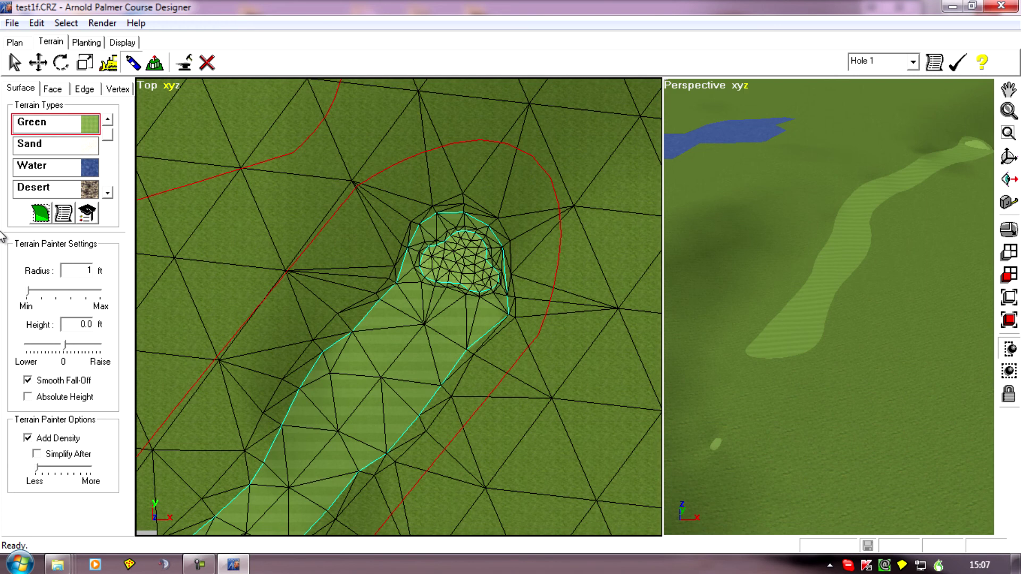